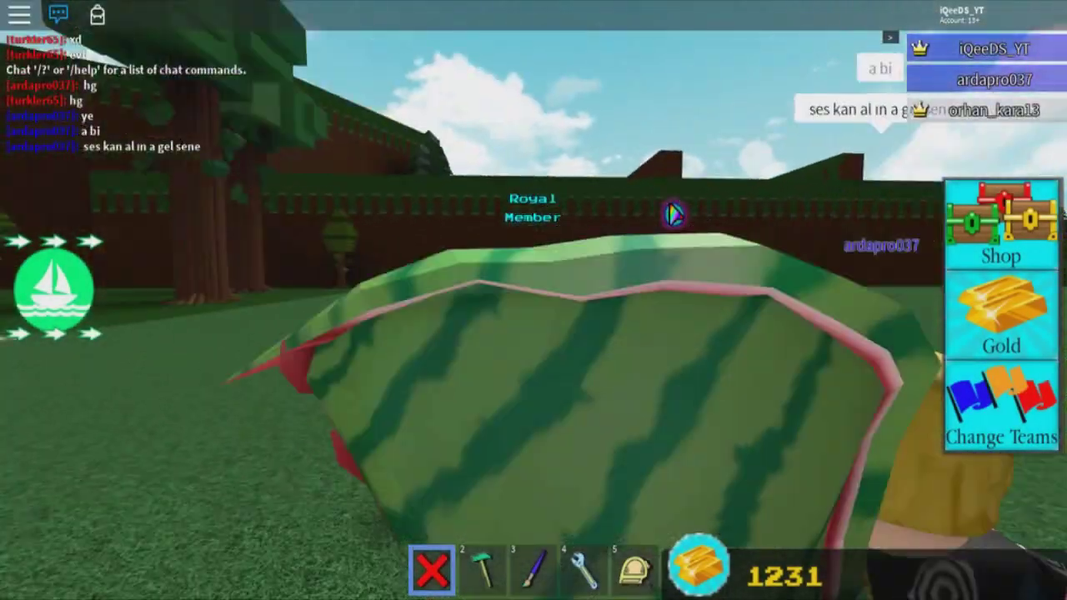
# Step: Zoom out, equip the Build A Boat hammer and rotate the camera to face the avatar
pyautogui.scroll(-5, 673, 211)
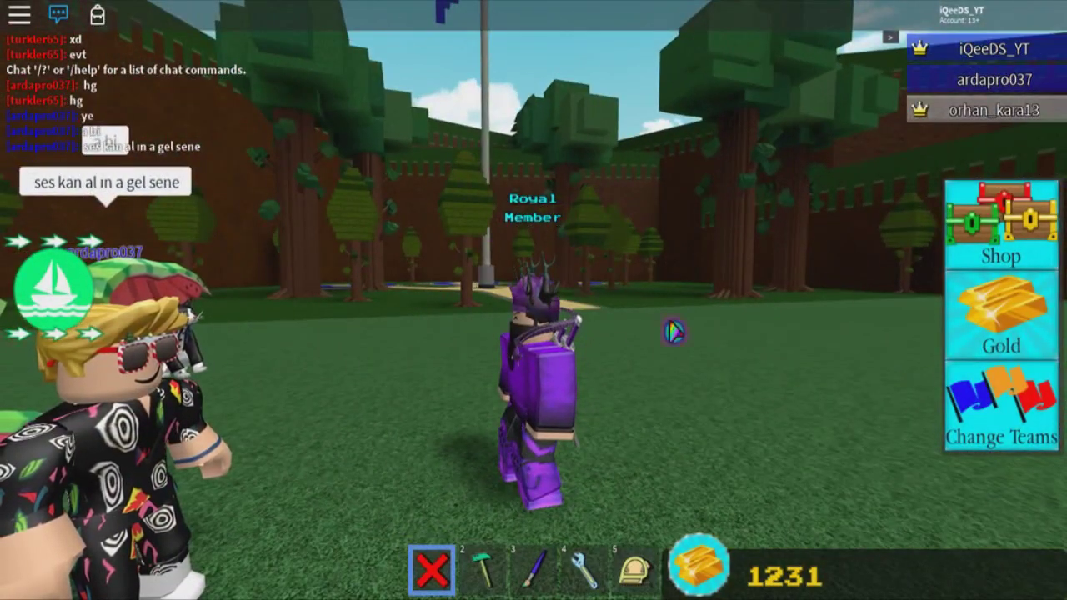
pyautogui.press('2')
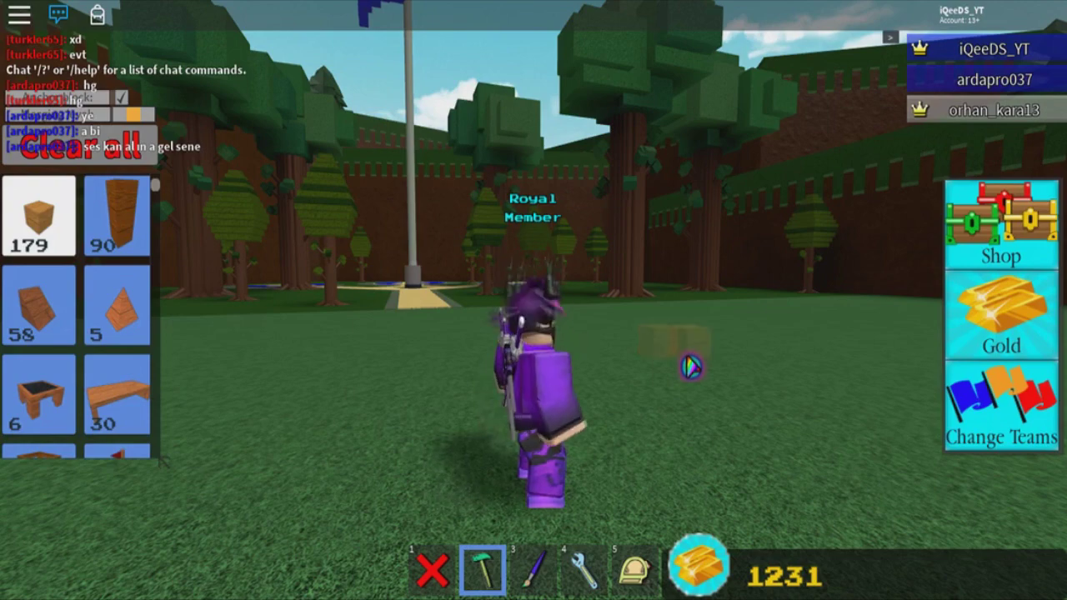
pyautogui.moveTo(690, 367); pyautogui.dragTo(615, 371)
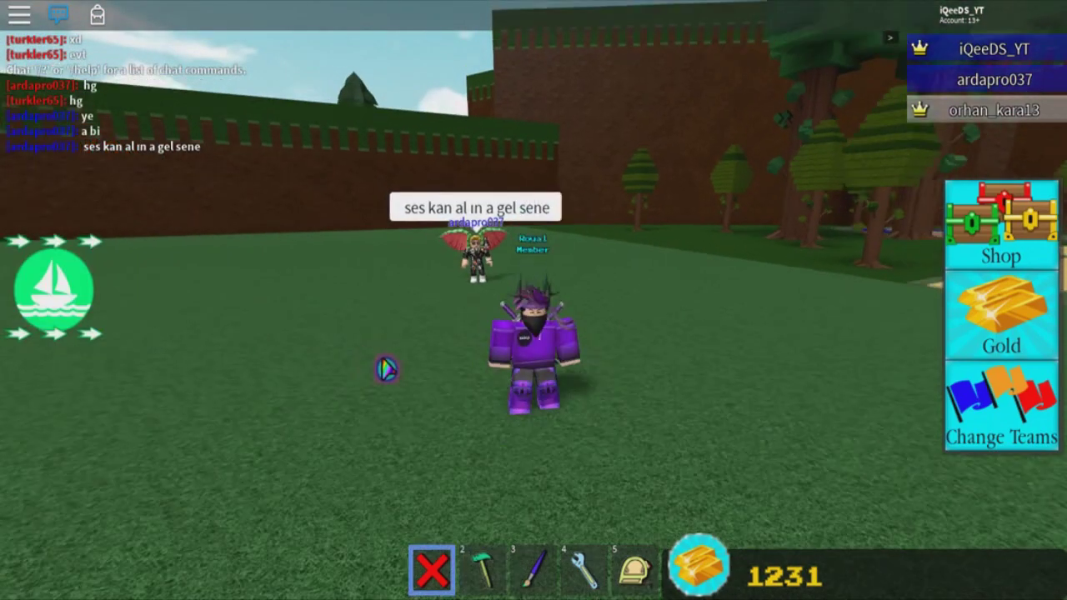
pyautogui.press('2')
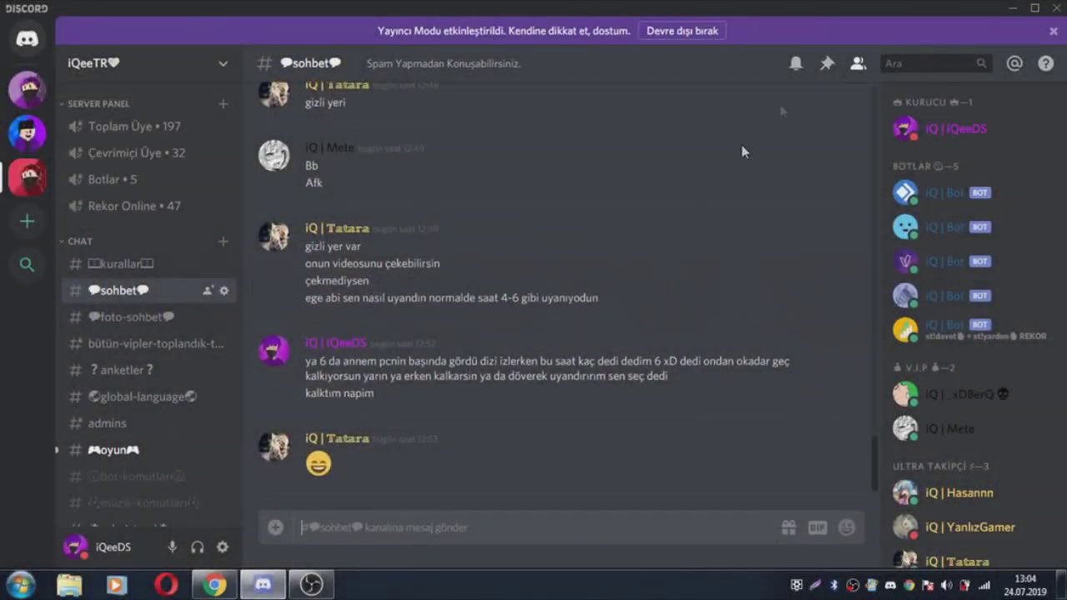
# Step: Minimize Discord and Chrome, then select the two cursor image files on the desktop
pyautogui.click(1010, 7)
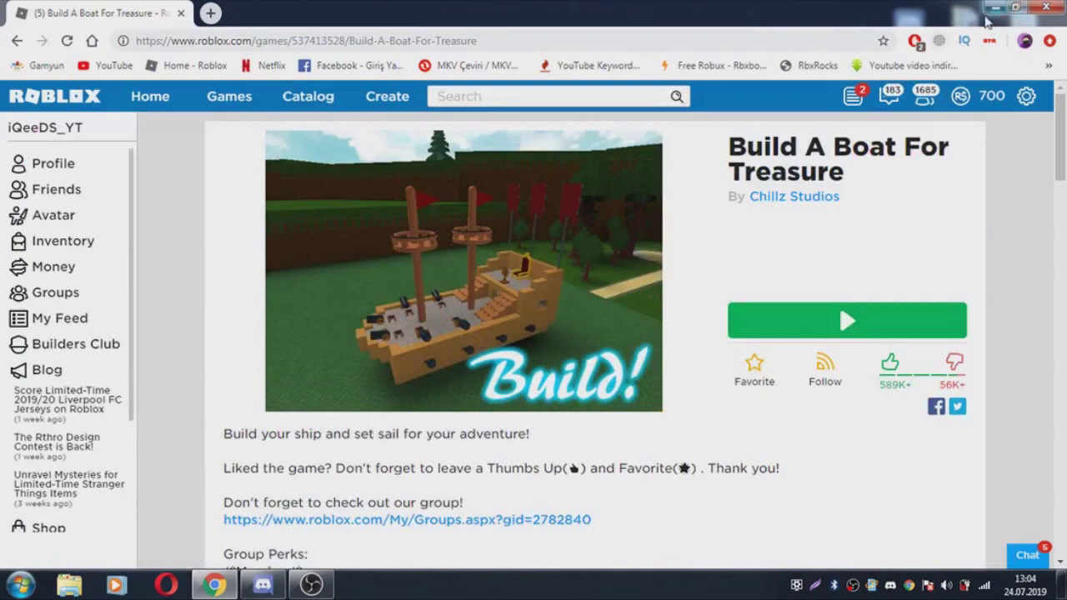
pyautogui.click(994, 8)
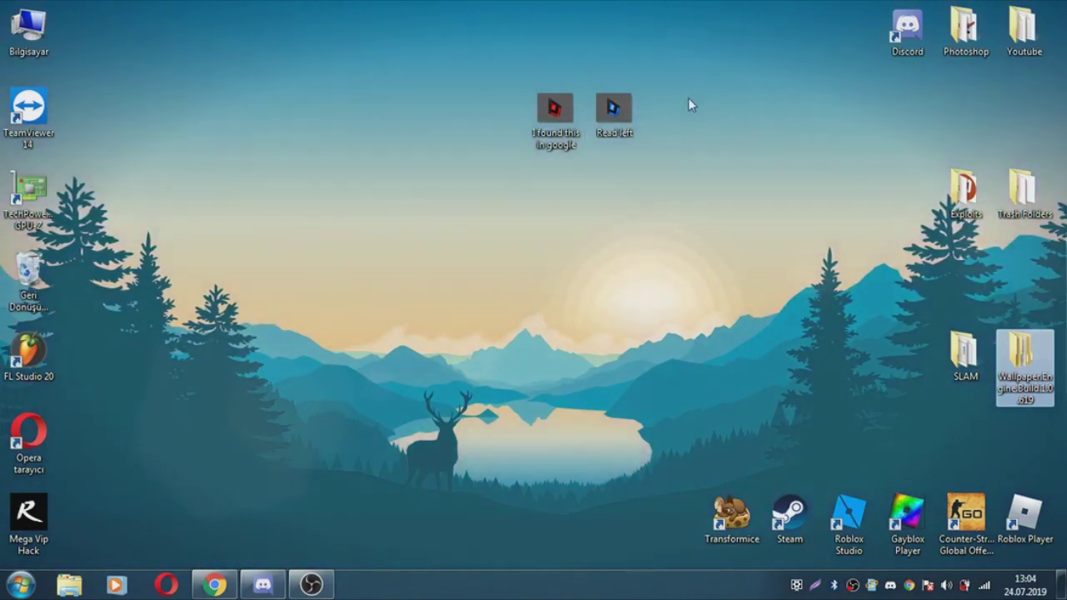
pyautogui.moveTo(516, 65); pyautogui.dragTo(695, 234)
pyautogui.click(424, 35)
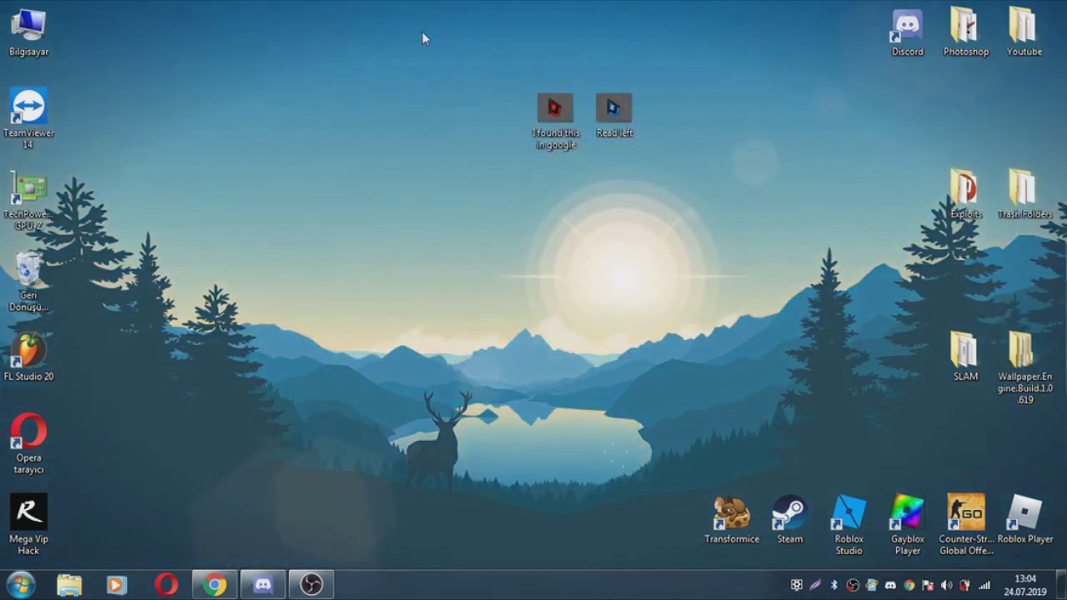
pyautogui.moveTo(453, 23); pyautogui.dragTo(684, 214)
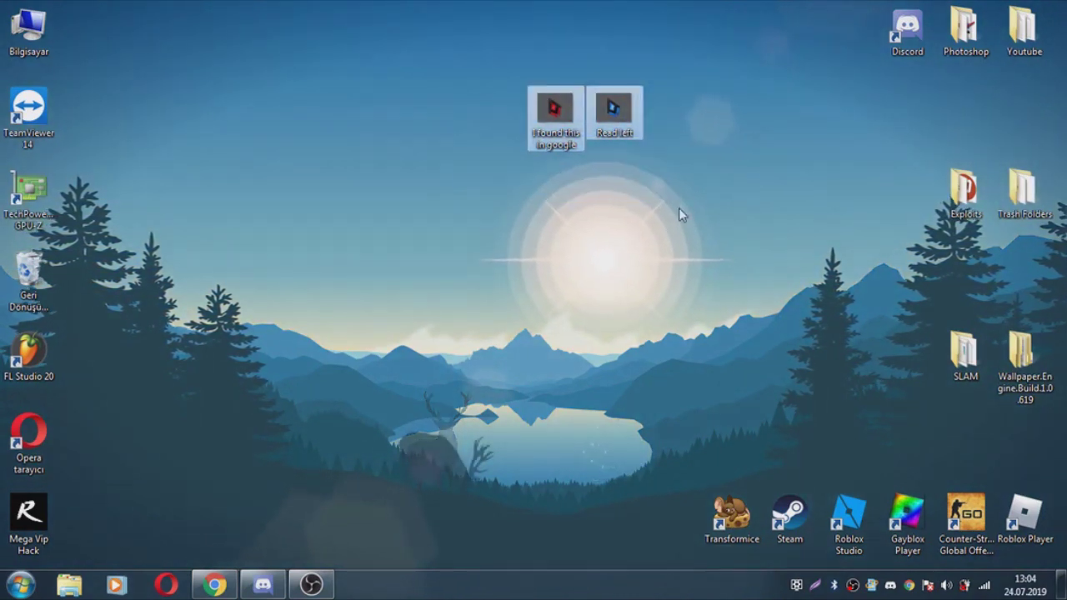
pyautogui.click(683, 204)
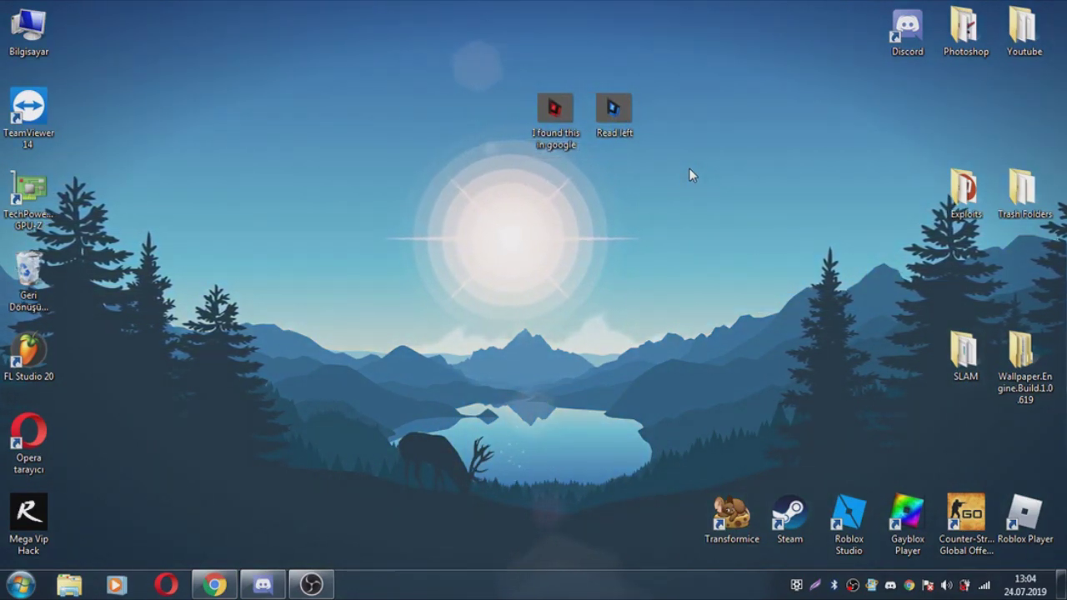
# Step: Open the desktop Photoshop folder, select PSCS6, then close the folder window
pyautogui.doubleClick(960, 33)
pyautogui.click(796, 298)
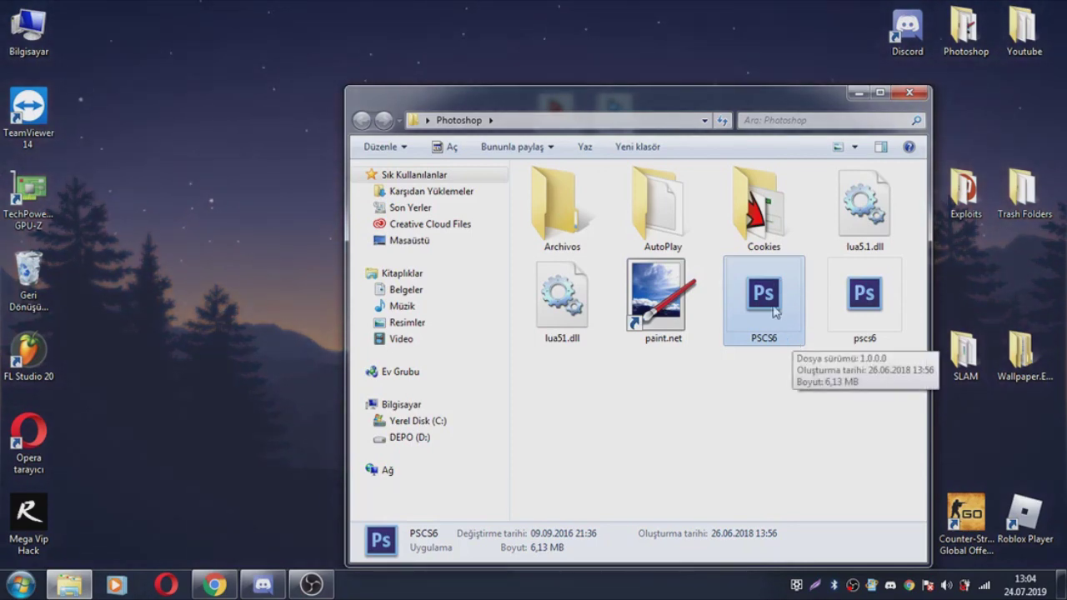
pyautogui.click(908, 92)
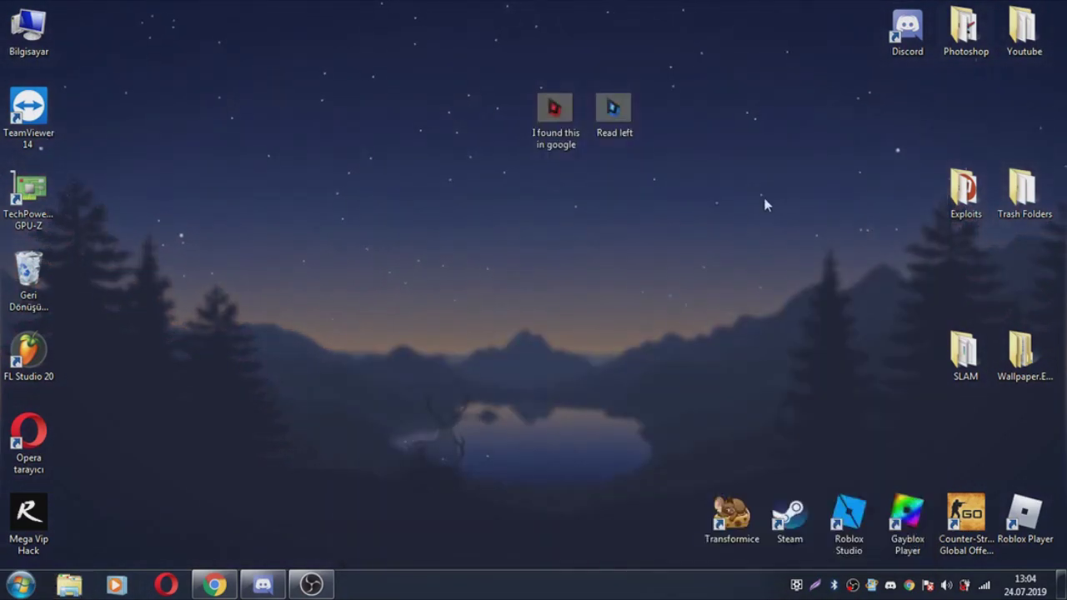
pyautogui.moveTo(619, 294); pyautogui.dragTo(384, 393)
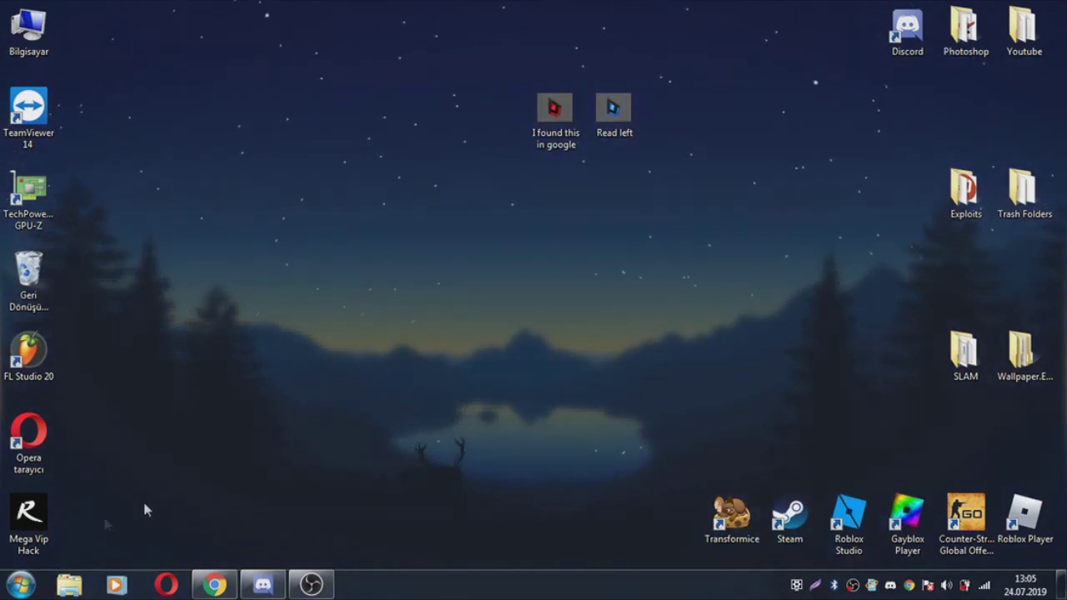
# Step: Search for Roblox Player and open its installed file location
pyautogui.click(22, 583)
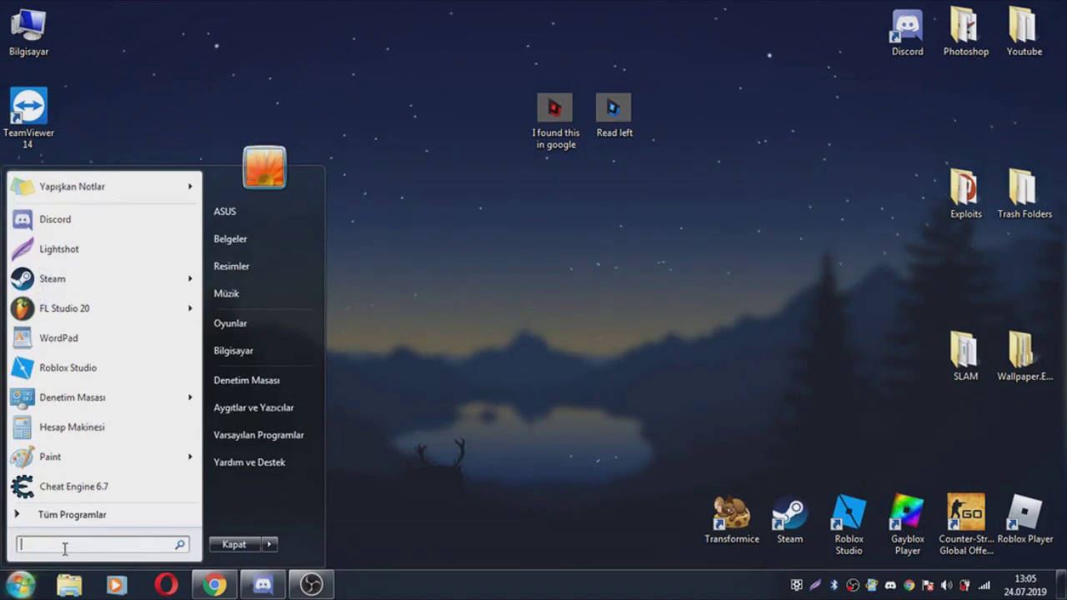
pyautogui.write('Rob')
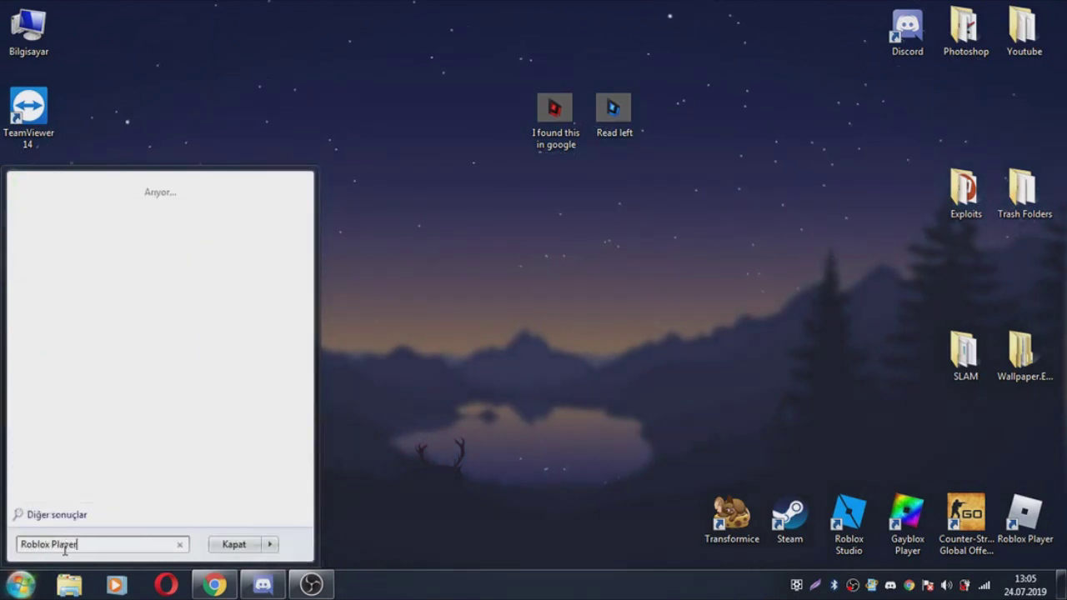
pyautogui.write('lox Player')
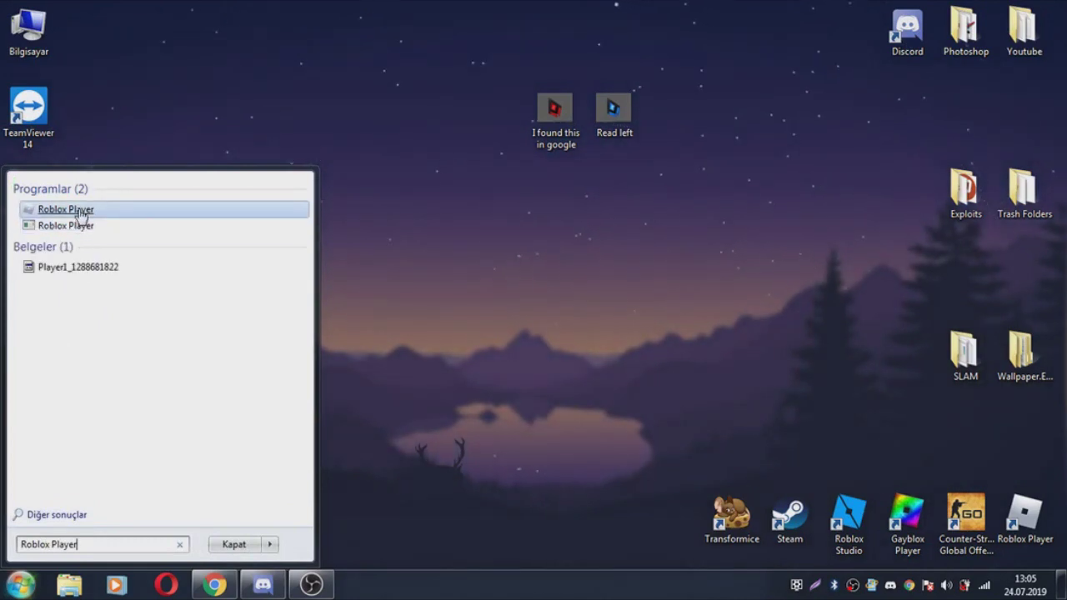
pyautogui.click(81, 212)
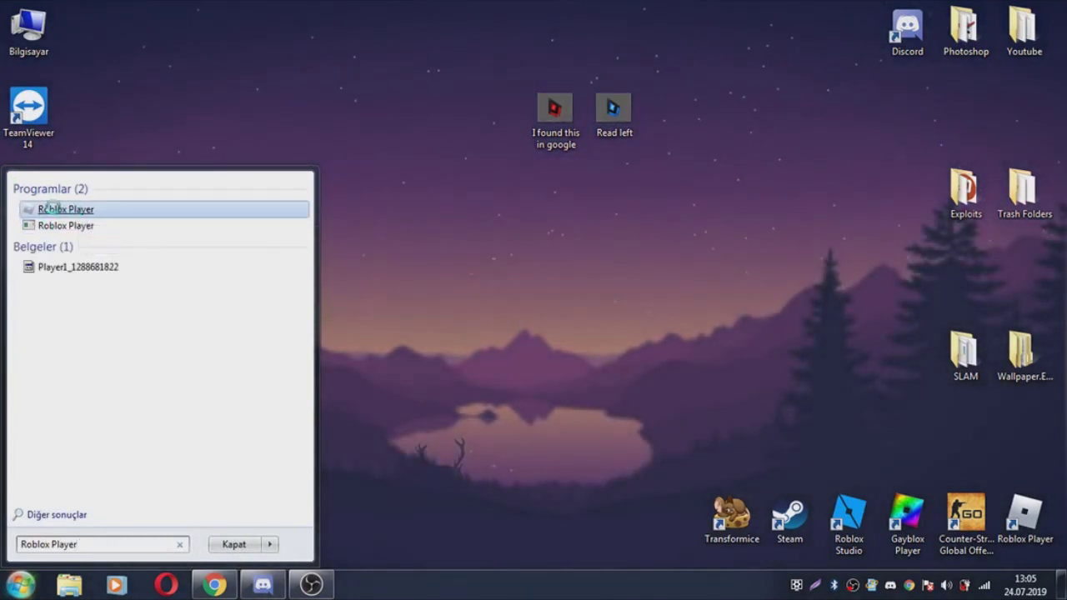
pyautogui.rightClick(80, 211)
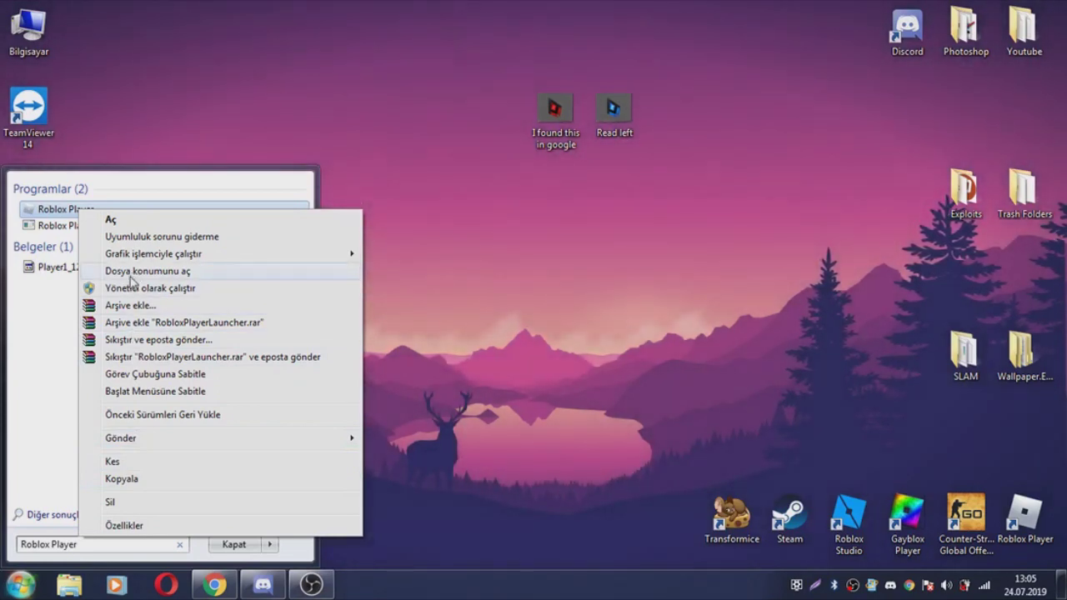
pyautogui.click(131, 271)
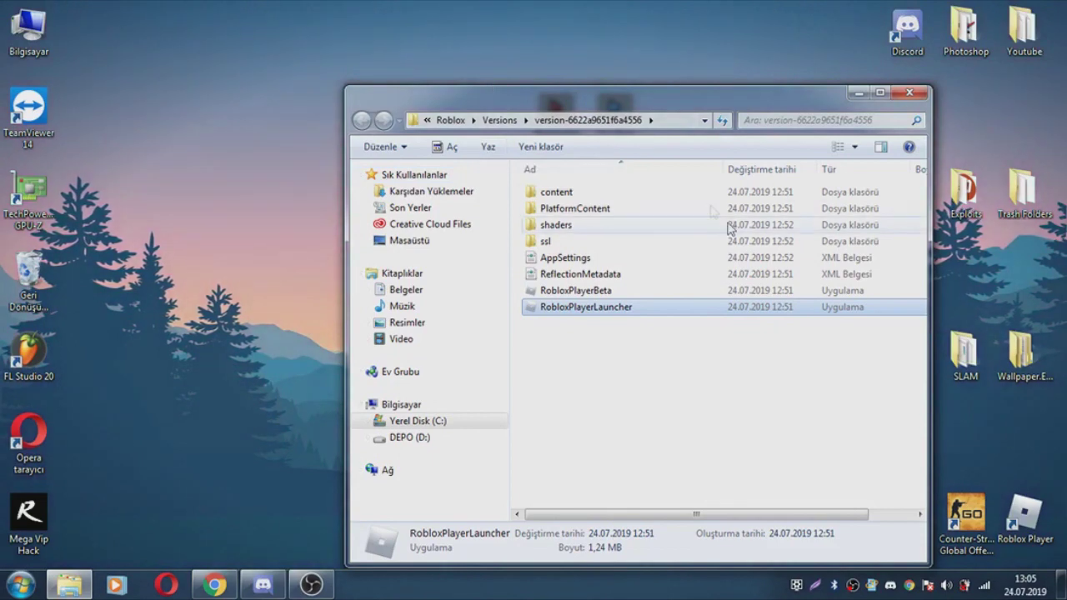
# Step: Go into the content\textures folder and move the window further left
pyautogui.doubleClick(667, 192)
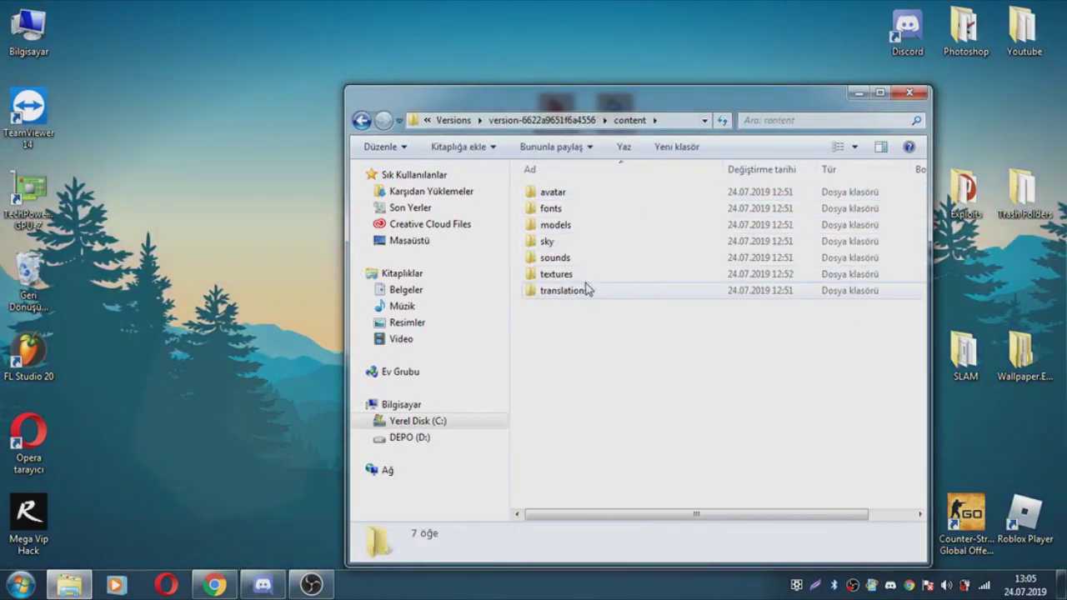
pyautogui.doubleClick(590, 278)
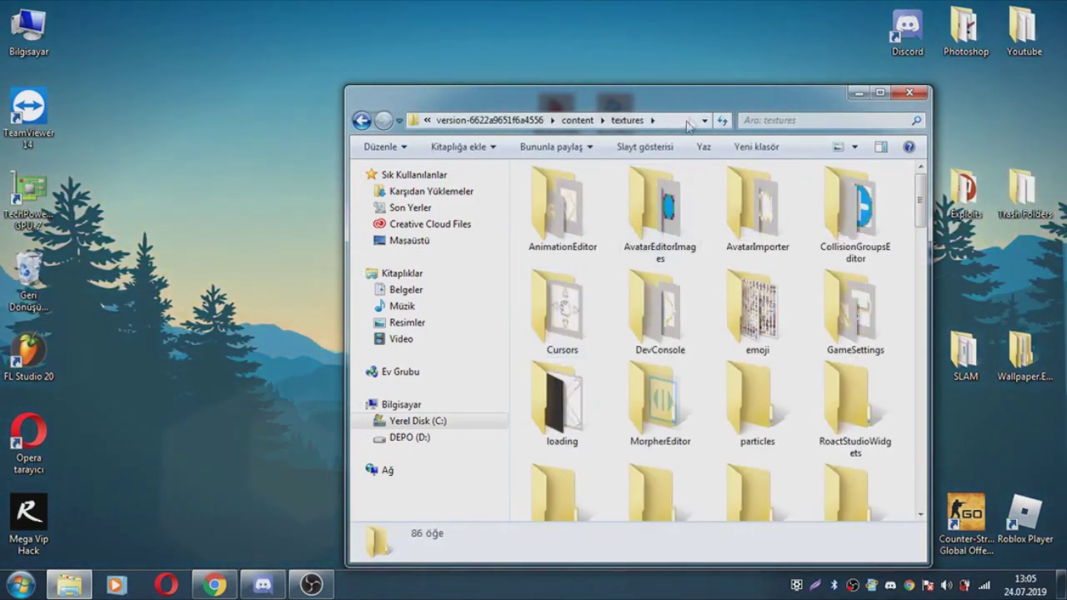
pyautogui.moveTo(685, 111); pyautogui.dragTo(521, 50)
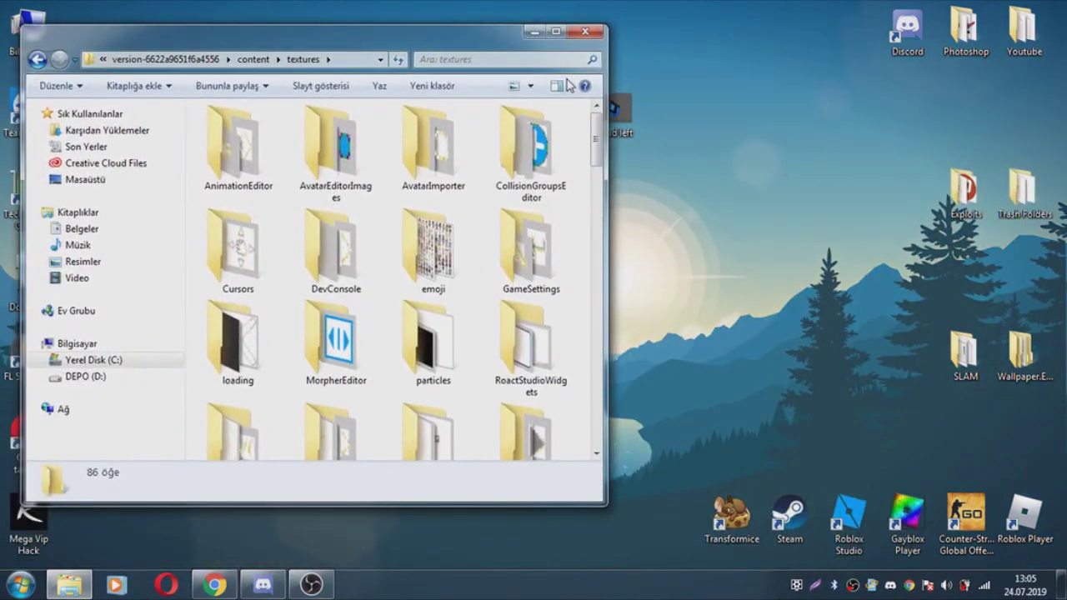
# Step: Launch portable Photoshop CS6 in English (en_US) from the desktop Photoshop folder
pyautogui.click(534, 31)
pyautogui.doubleClick(975, 32)
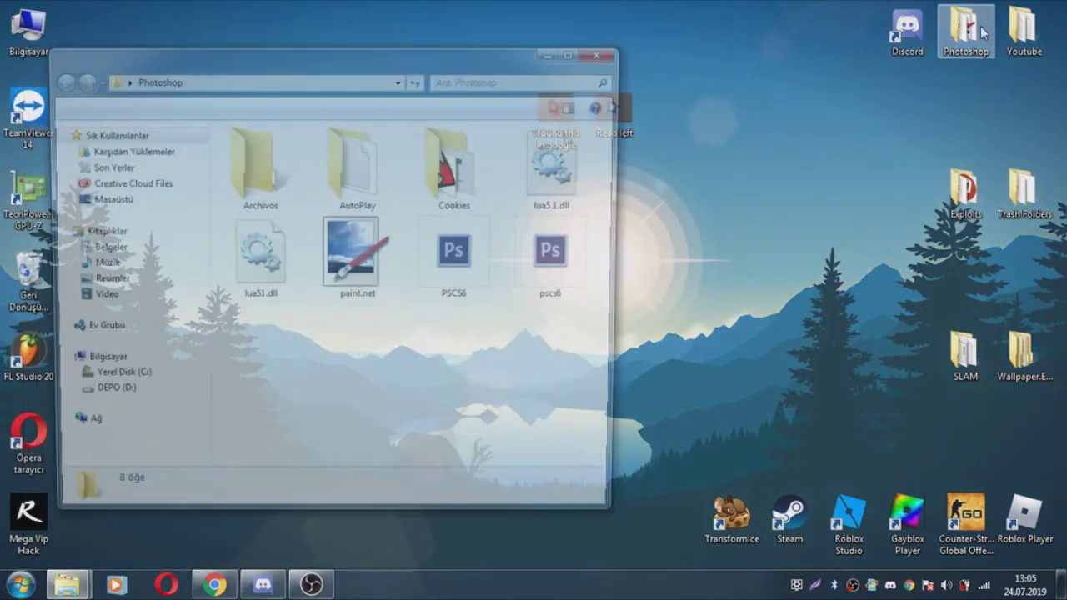
pyautogui.doubleClick(454, 250)
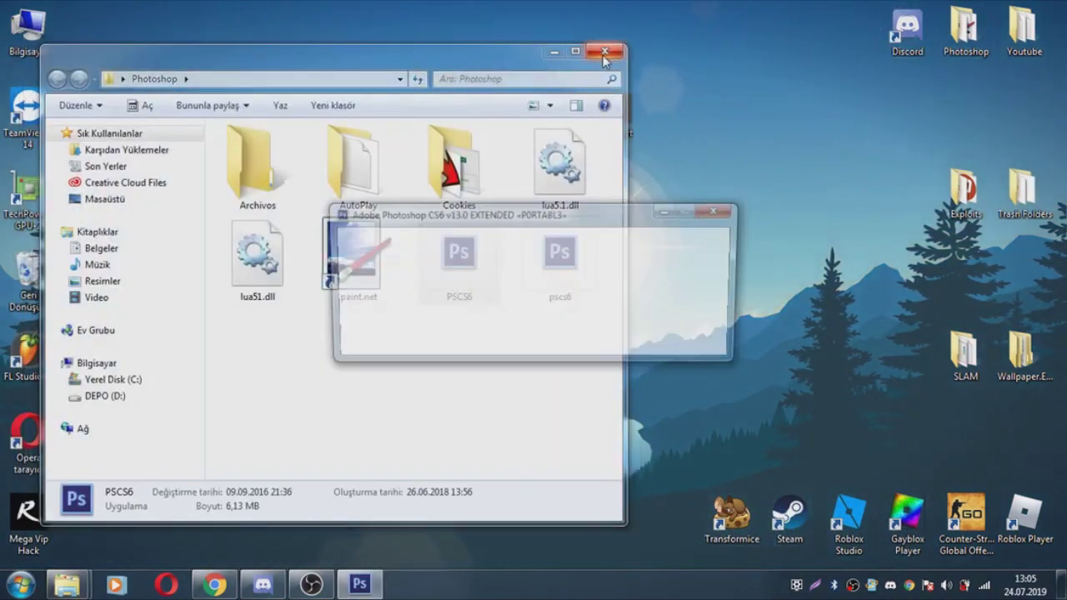
pyautogui.click(603, 53)
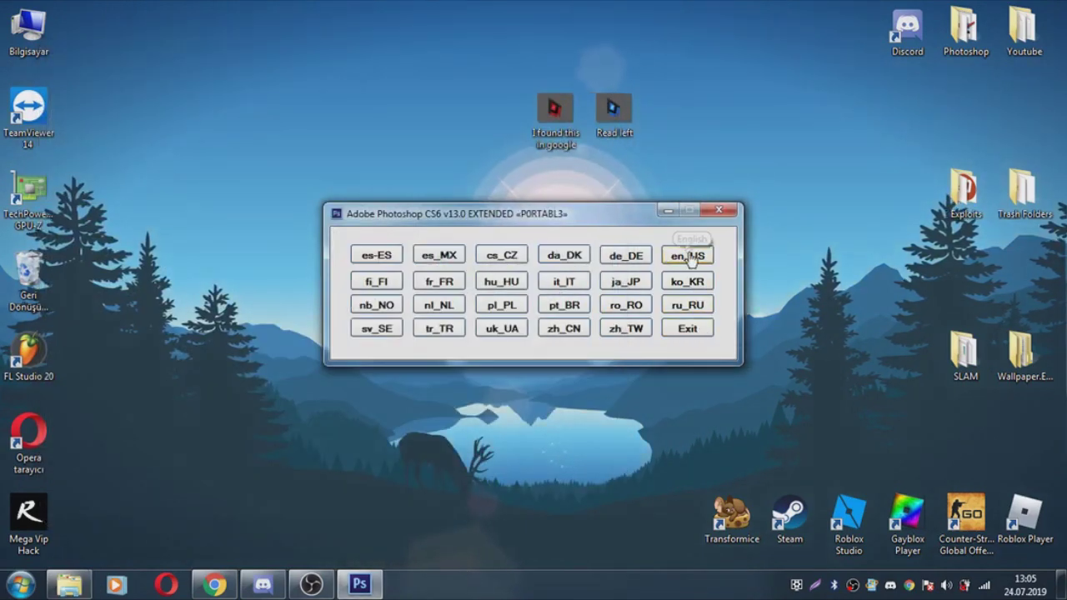
pyautogui.click(688, 255)
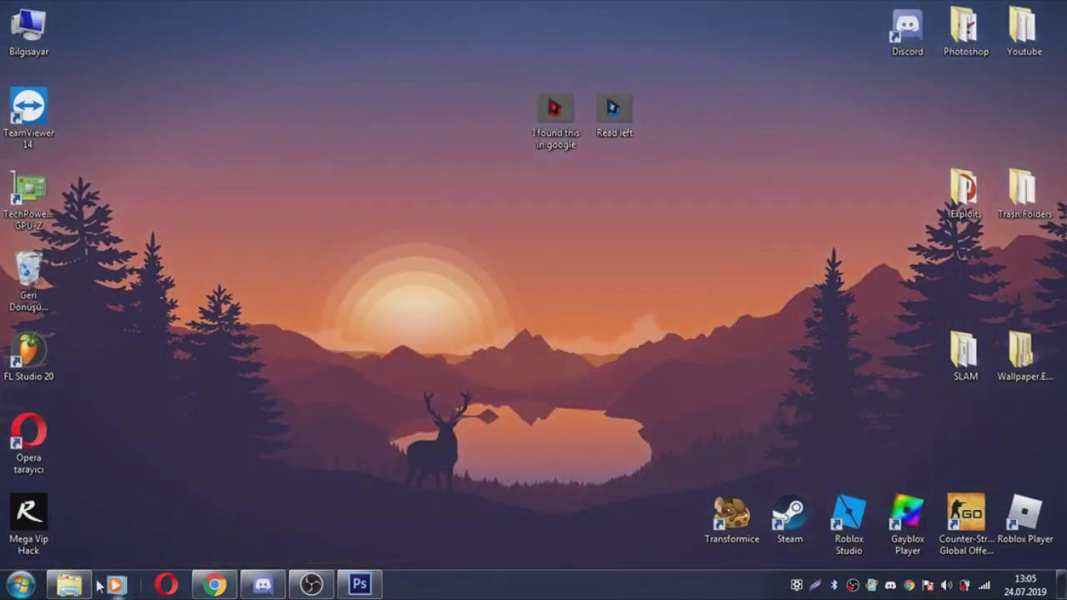
pyautogui.click(69, 583)
# Step: Select advCursor-default, ArrowCursor, advCursor-white, ArrowFarCursor and ArrowCursorDecalDrag in the textures folder
pyautogui.scroll(-8, 426, 316)
pyautogui.scroll(8, 427, 317)
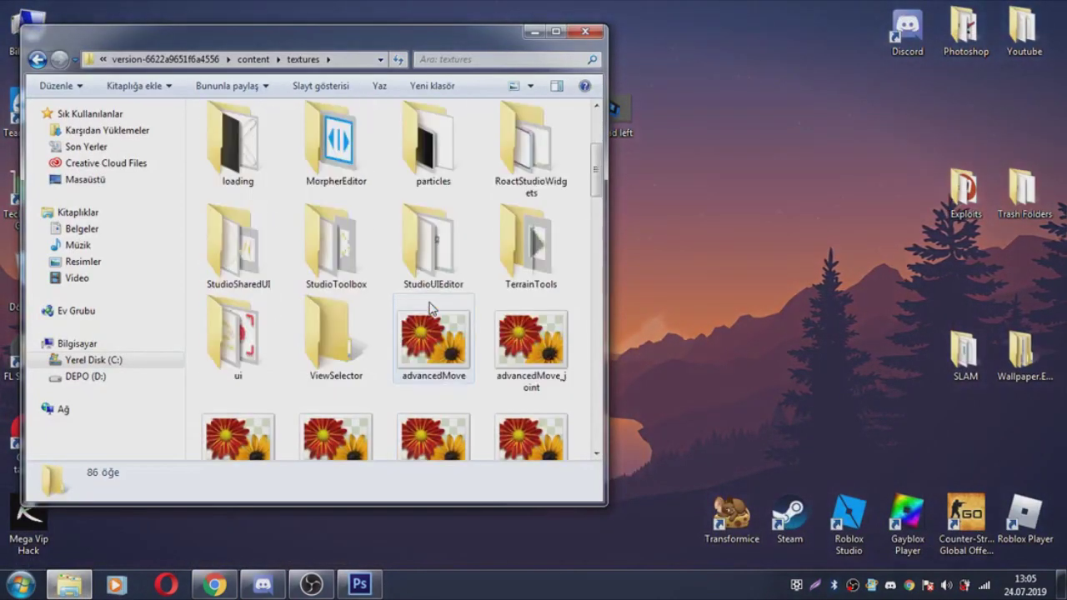
pyautogui.scroll(-2, 433, 308)
pyautogui.scroll(-1, 439, 302)
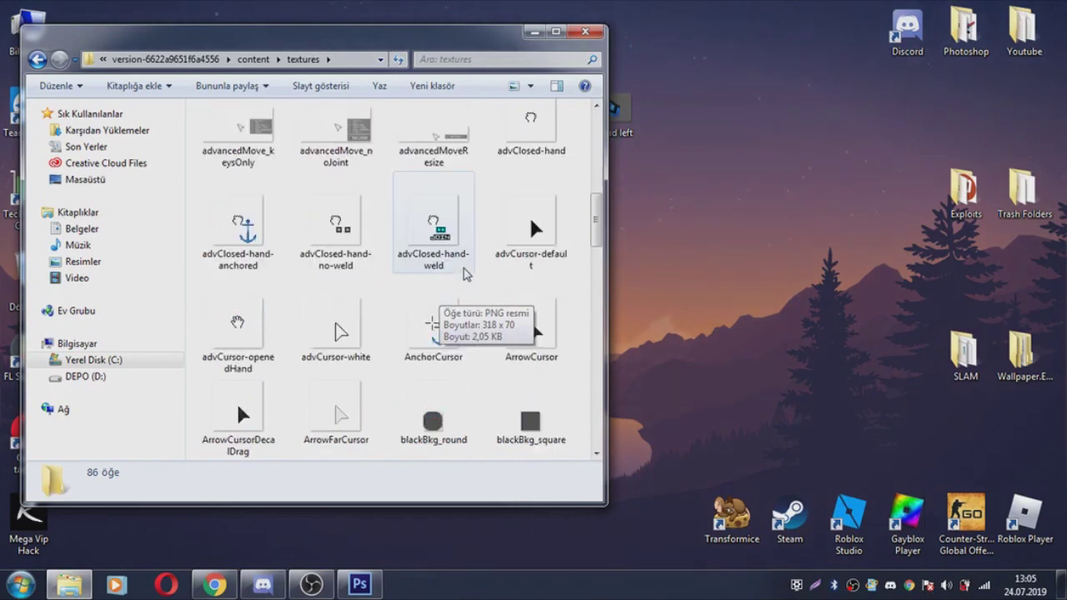
pyautogui.moveTo(595, 229)
pyautogui.mouseDown()
pyautogui.moveTo(596, 244)
pyautogui.moveTo(601, 185)
pyautogui.moveTo(586, 234)
pyautogui.mouseUp()
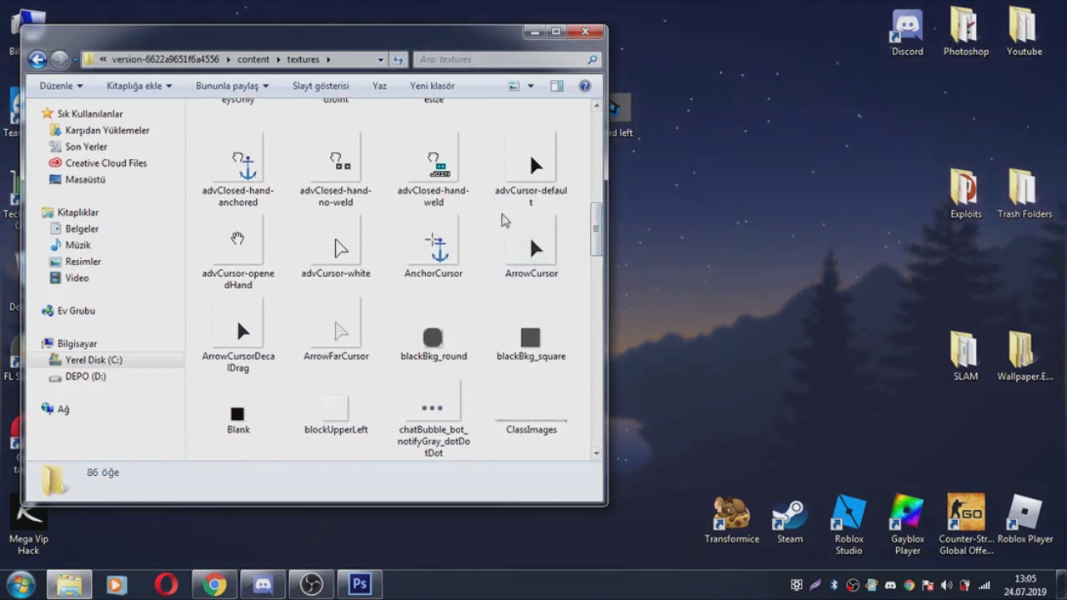
pyautogui.click(536, 175)
pyautogui.click(531, 248)
pyautogui.click(335, 249)
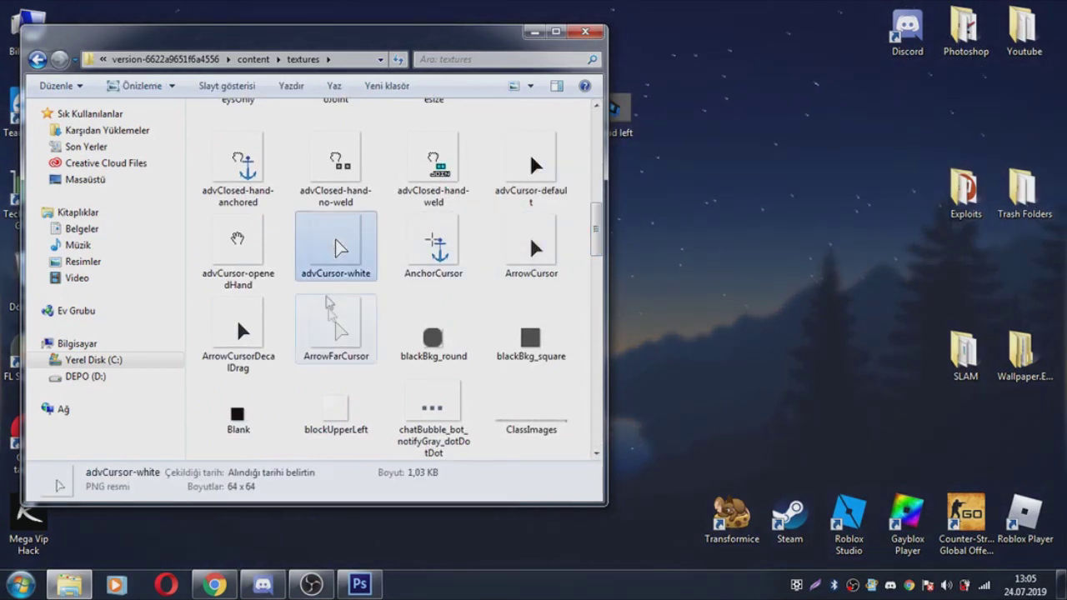
pyautogui.click(335, 332)
pyautogui.click(237, 332)
# Step: Add advCursor-default, ArrowCursor, advCursor-white and ArrowFarCursor to the selection after scrolling up
pyautogui.scroll(1, 534, 218)
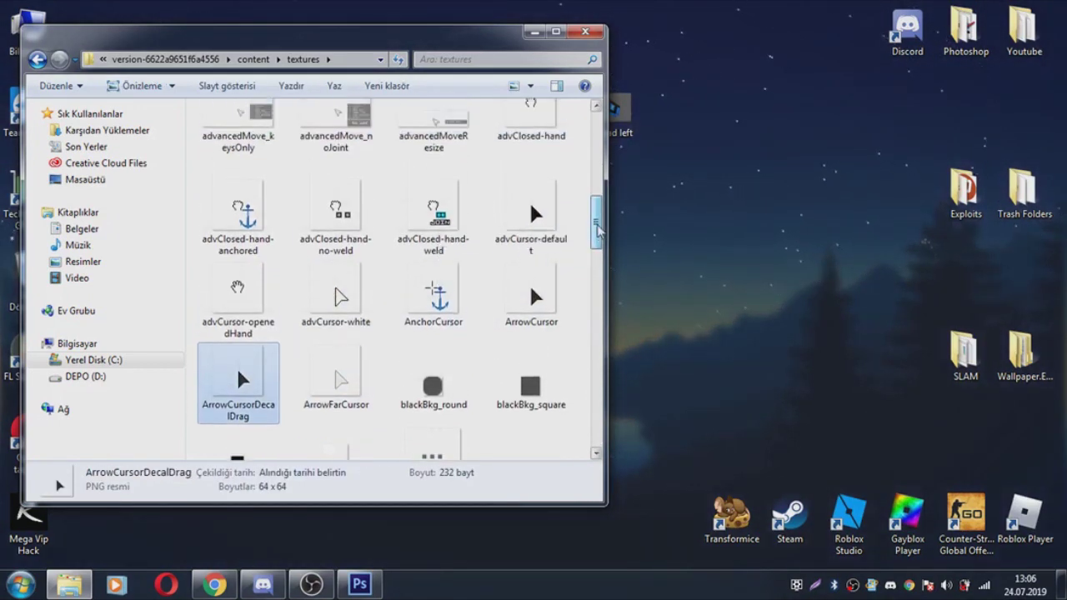
pyautogui.keyDown('ctrl'); pyautogui.click(533, 219); pyautogui.keyUp('ctrl')
pyautogui.keyDown('ctrl'); pyautogui.click(530, 295); pyautogui.keyUp('ctrl')
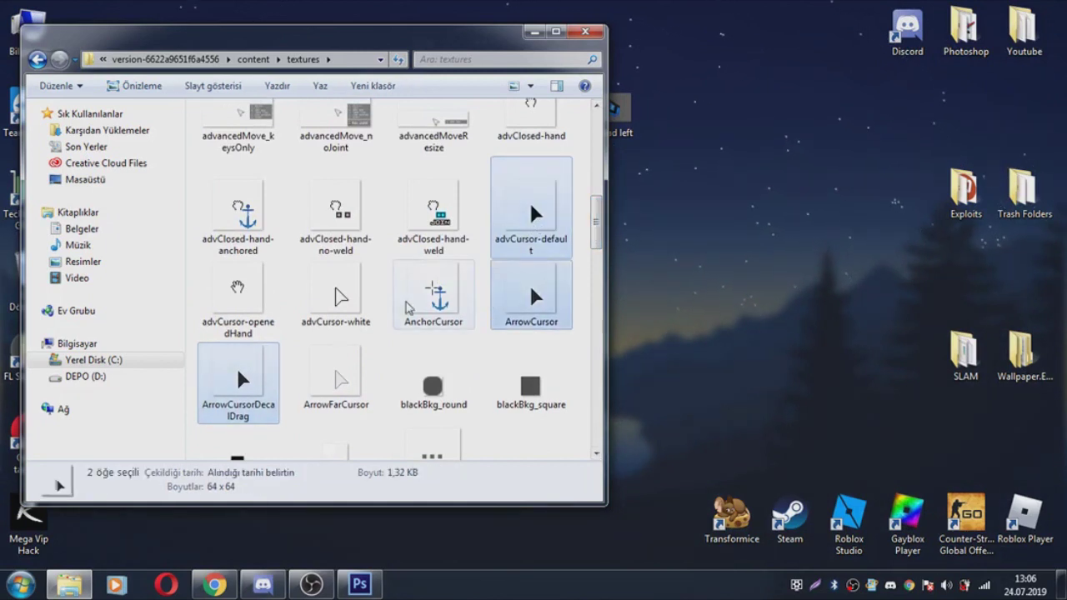
pyautogui.keyDown('ctrl'); pyautogui.click(336, 296); pyautogui.keyUp('ctrl')
pyautogui.keyDown('ctrl'); pyautogui.click(350, 360); pyautogui.keyUp('ctrl')
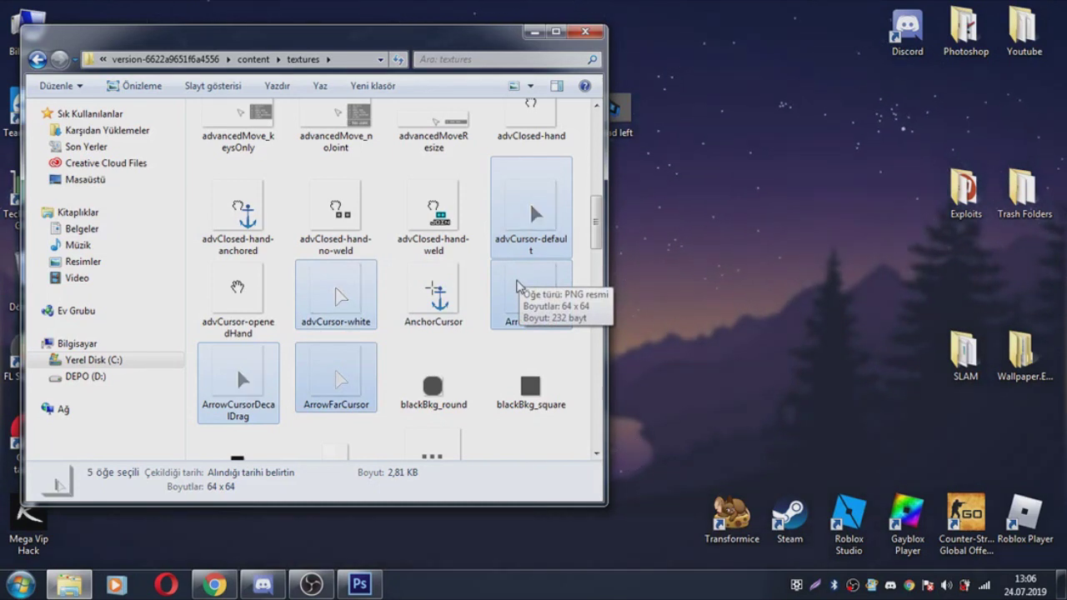
# Step: Paste the five cursor images onto the desktop and arrange them in their own column
pyautogui.click(692, 223)
pyautogui.hotkey('ctrl', 'v')
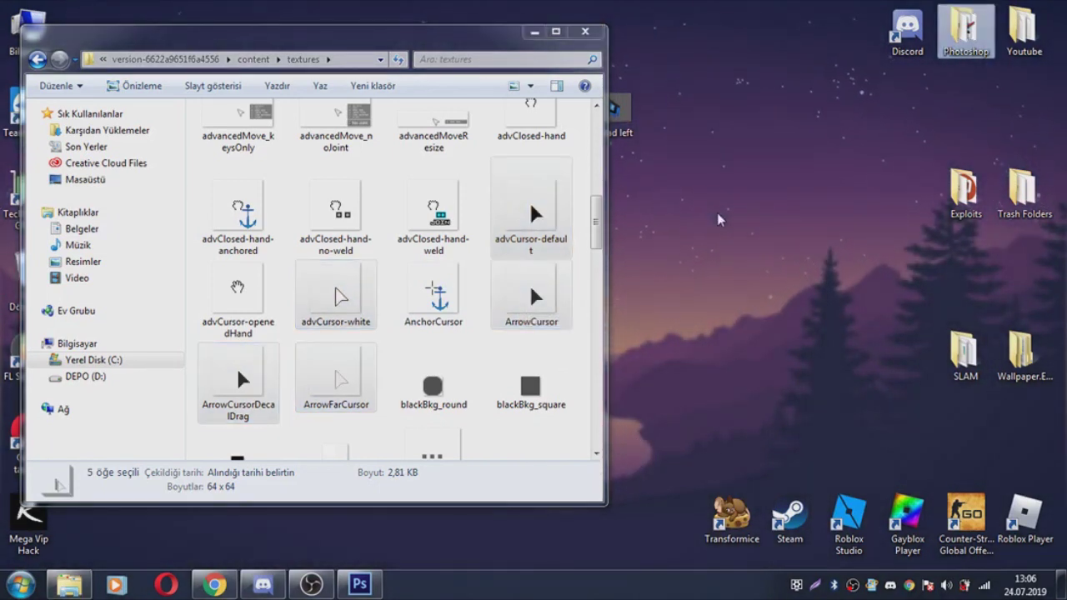
pyautogui.click(535, 34)
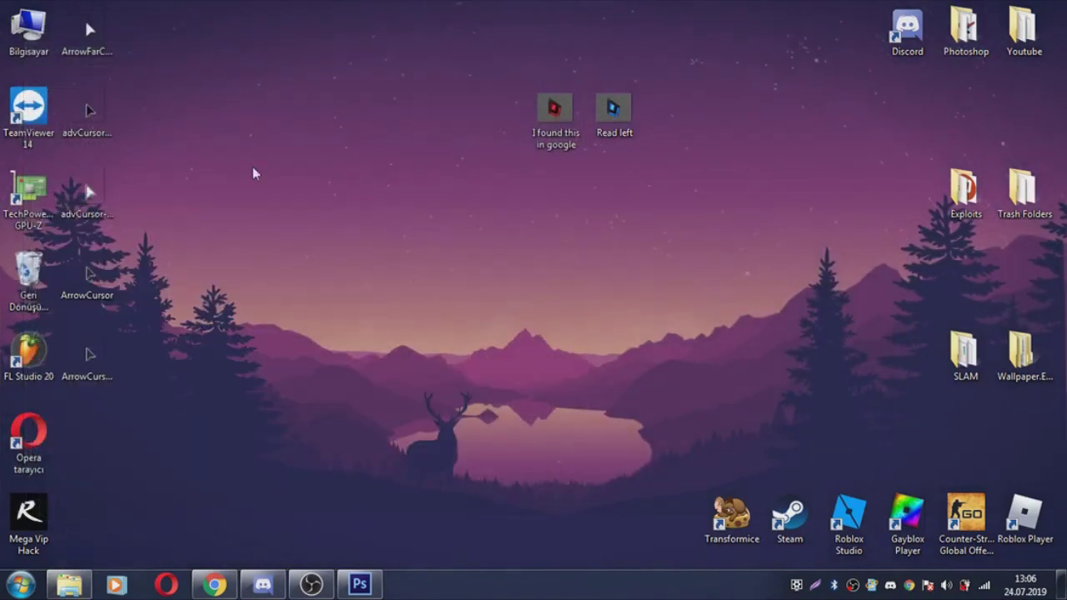
pyautogui.moveTo(146, 385); pyautogui.dragTo(275, 37)
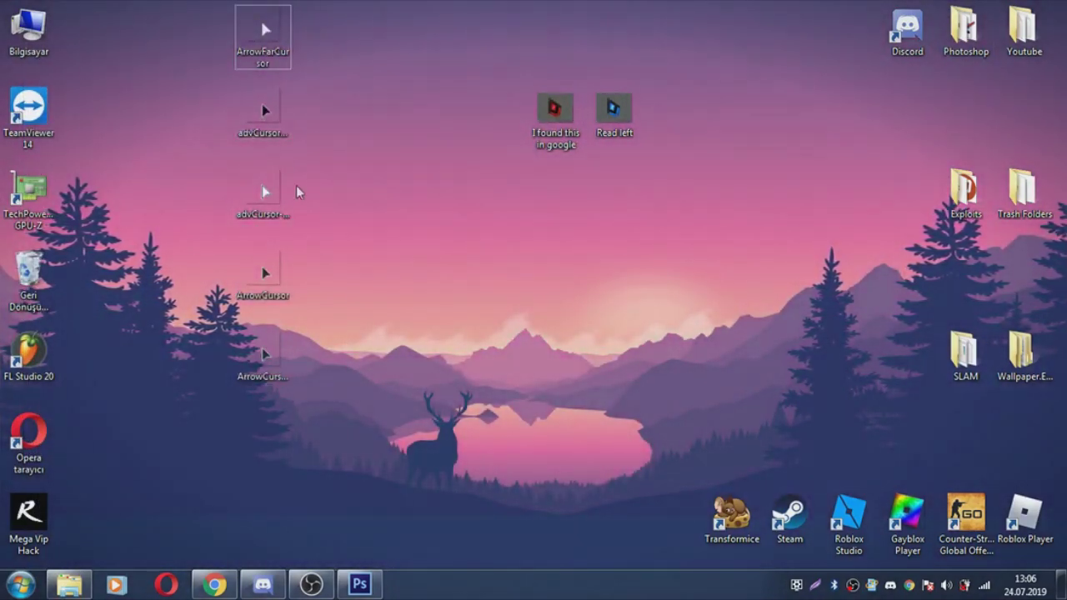
pyautogui.click(69, 583)
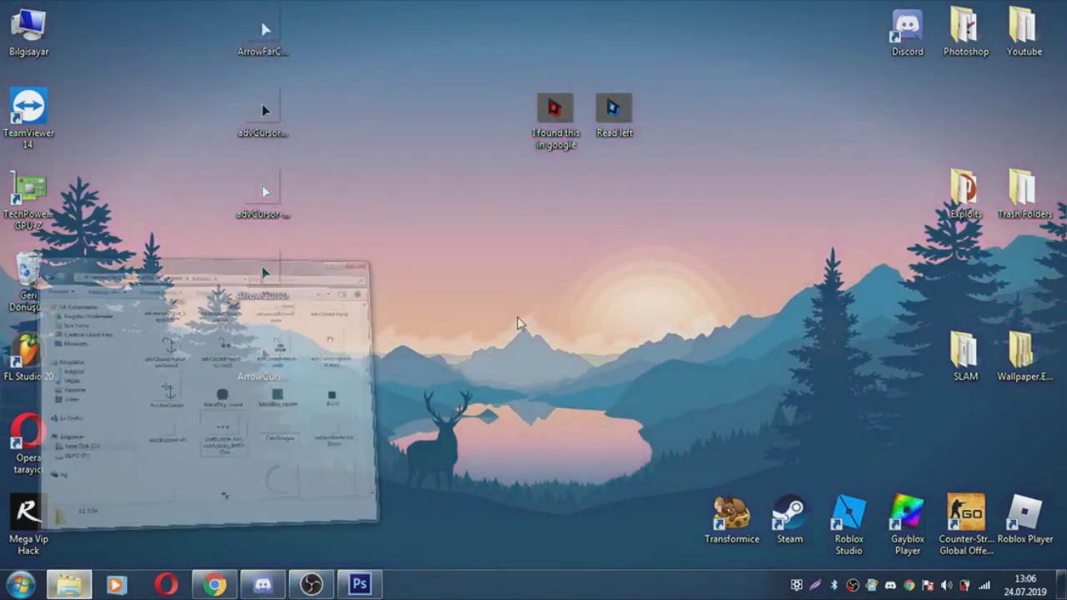
pyautogui.click(531, 33)
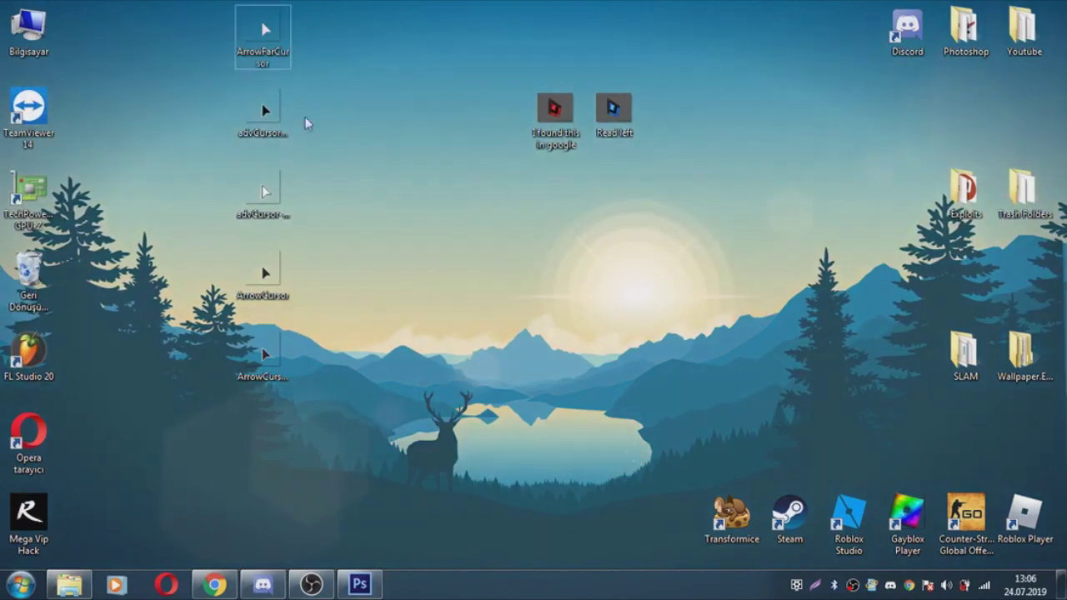
pyautogui.click(370, 587)
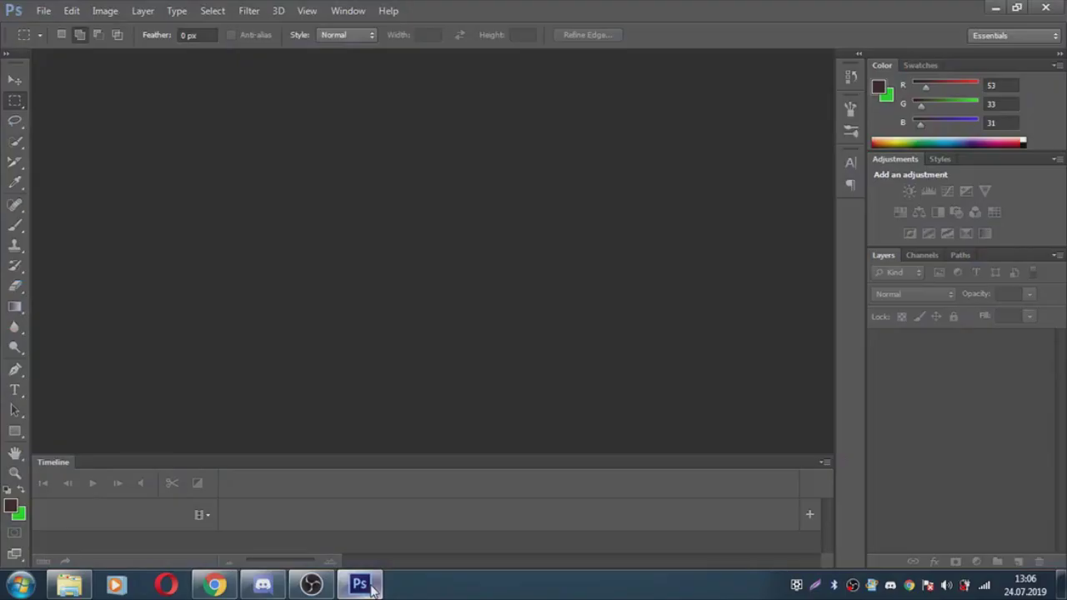
# Step: Move the I found this in google image upward and delete the Read left image
pyautogui.click(372, 587)
pyautogui.moveTo(562, 127); pyautogui.dragTo(560, 44)
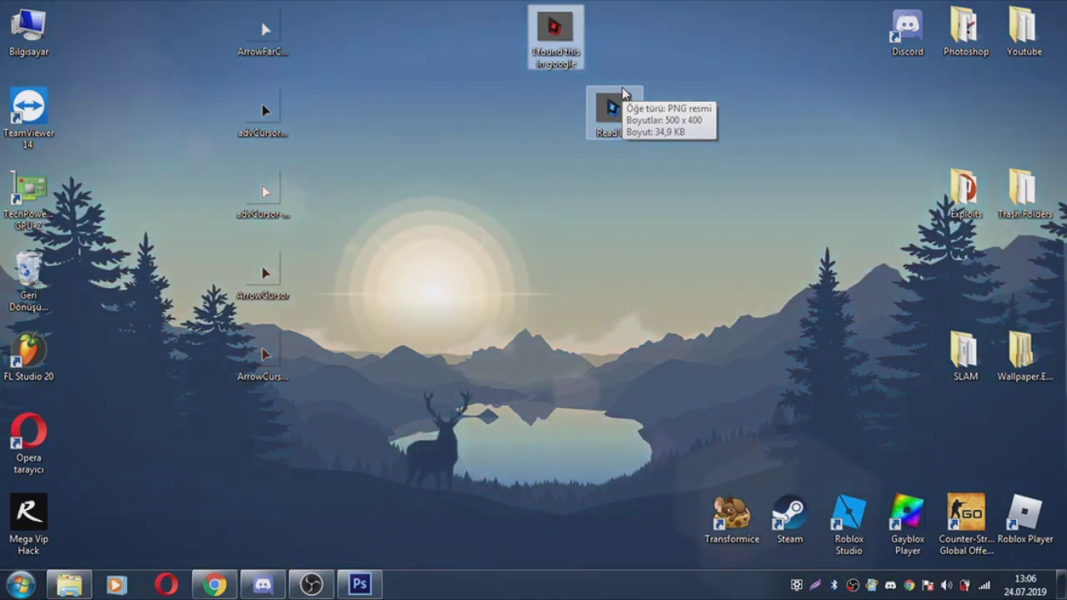
pyautogui.moveTo(606, 123); pyautogui.dragTo(725, 124)
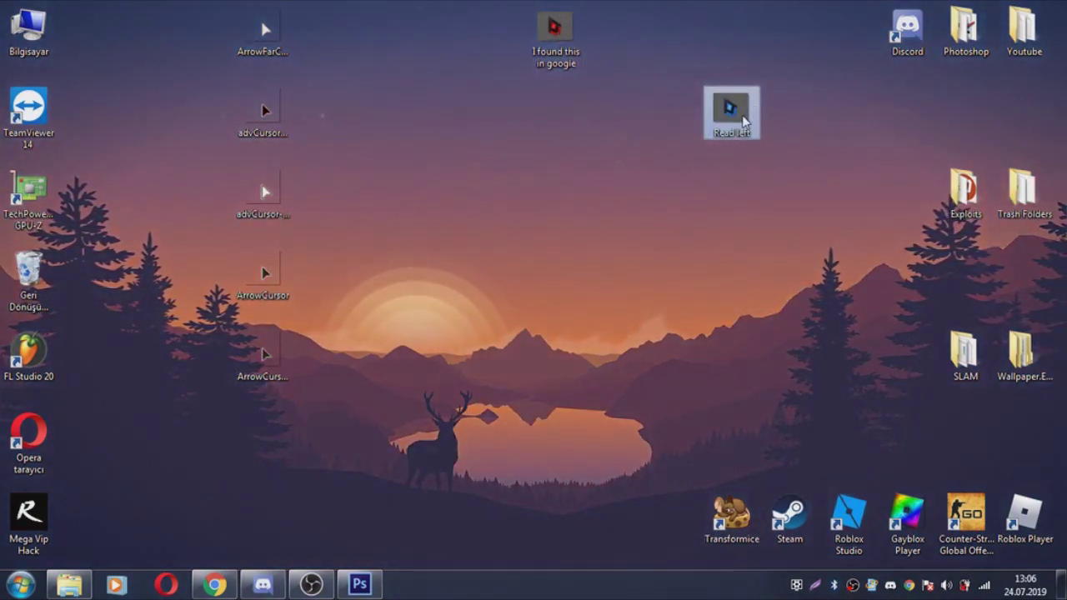
pyautogui.press('Delete')
pyautogui.press('Return')
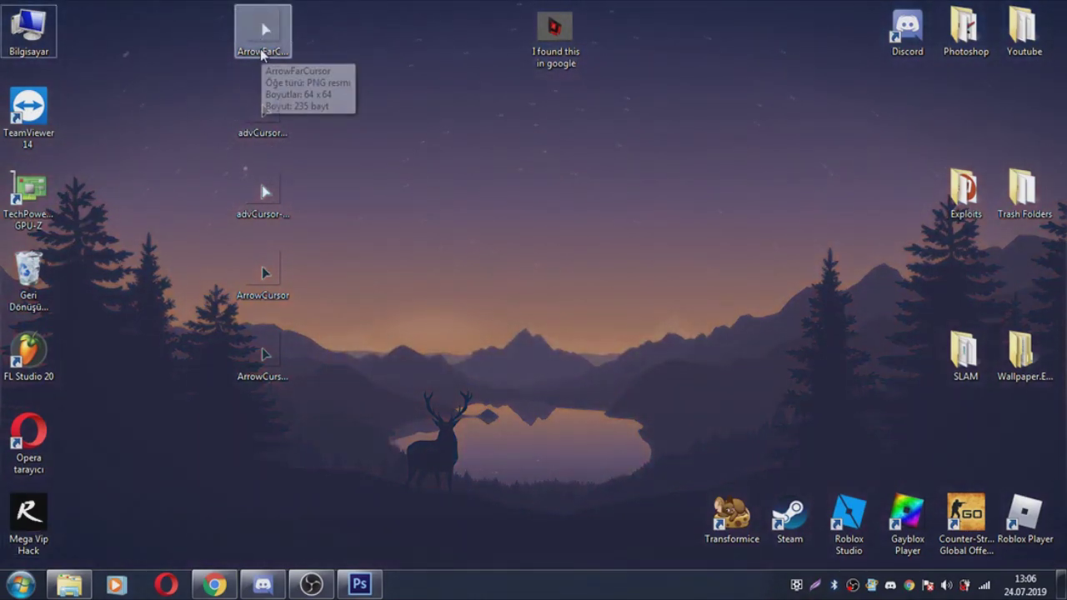
# Step: Open ArrowFarCursor.png from the desktop in Photoshop
pyautogui.click(263, 49)
pyautogui.moveTo(365, 467); pyautogui.dragTo(375, 550)
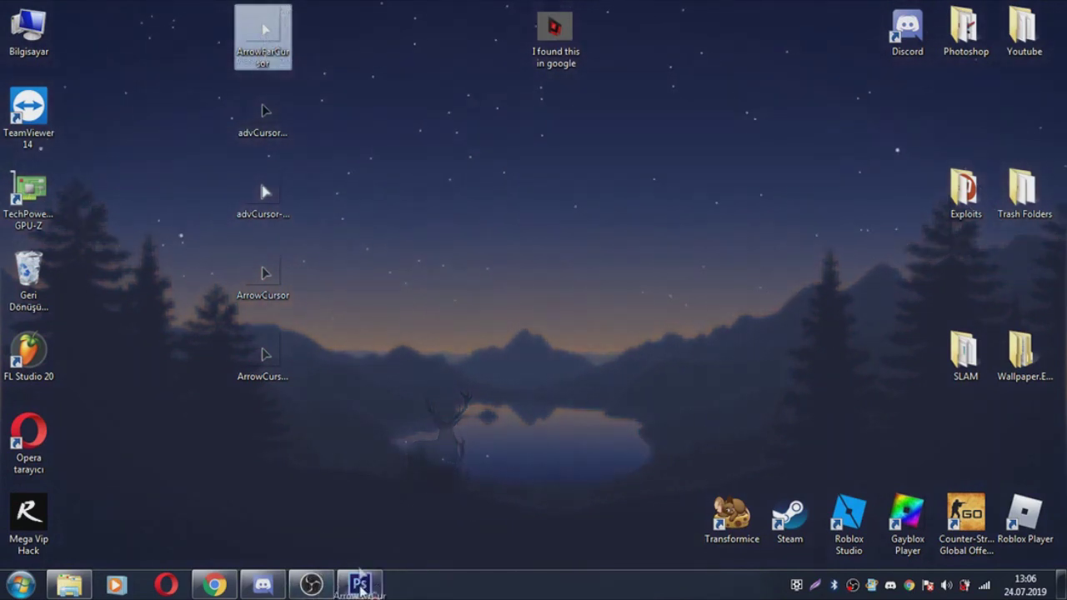
pyautogui.moveTo(359, 587); pyautogui.dragTo(390, 237)
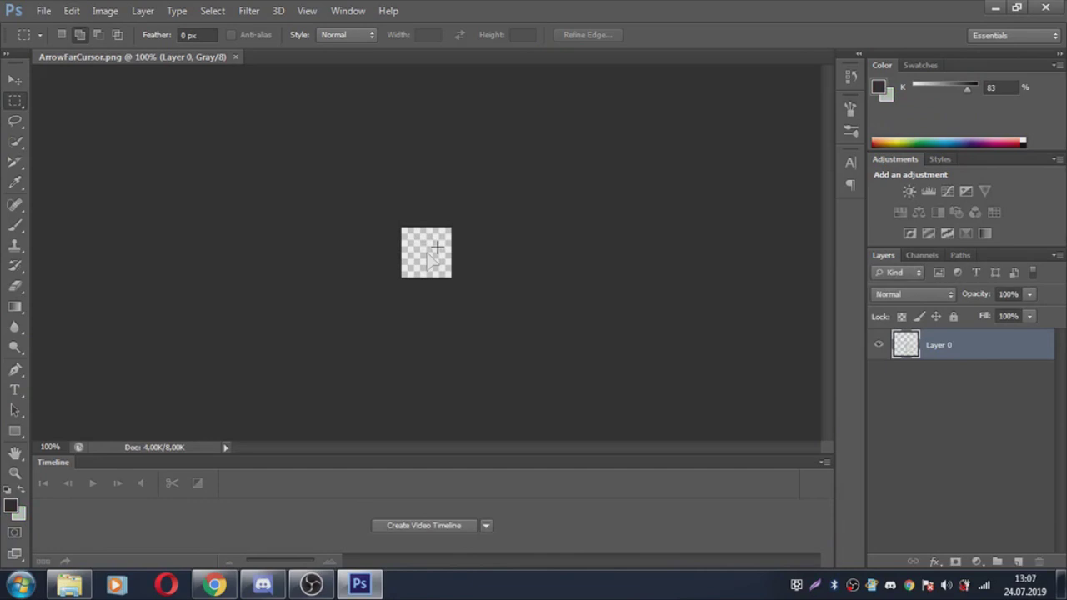
# Step: Zoom ArrowFarCursor.png in to 400%
pyautogui.press('z')
pyautogui.click(426, 258)
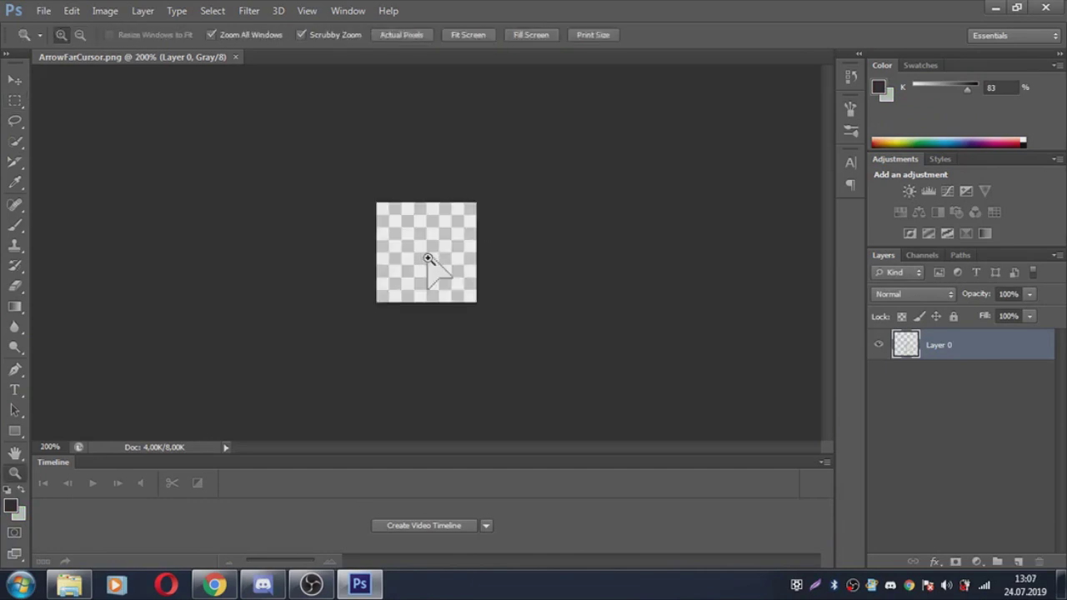
pyautogui.click(427, 259)
pyautogui.click(428, 258)
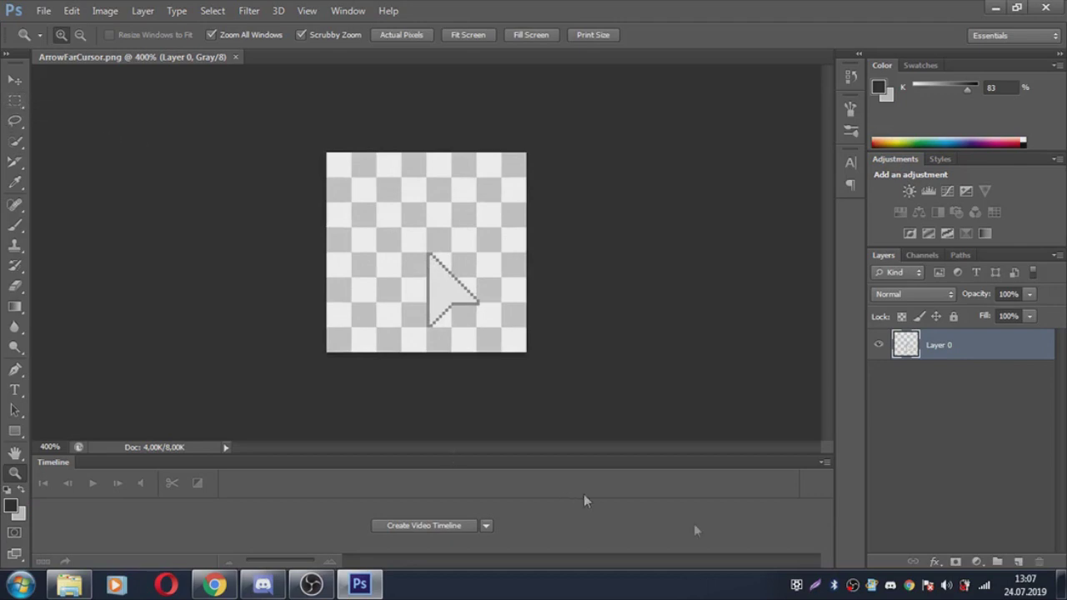
# Step: Open I found this in google.png in Photoshop as a second document
pyautogui.press('super+d')
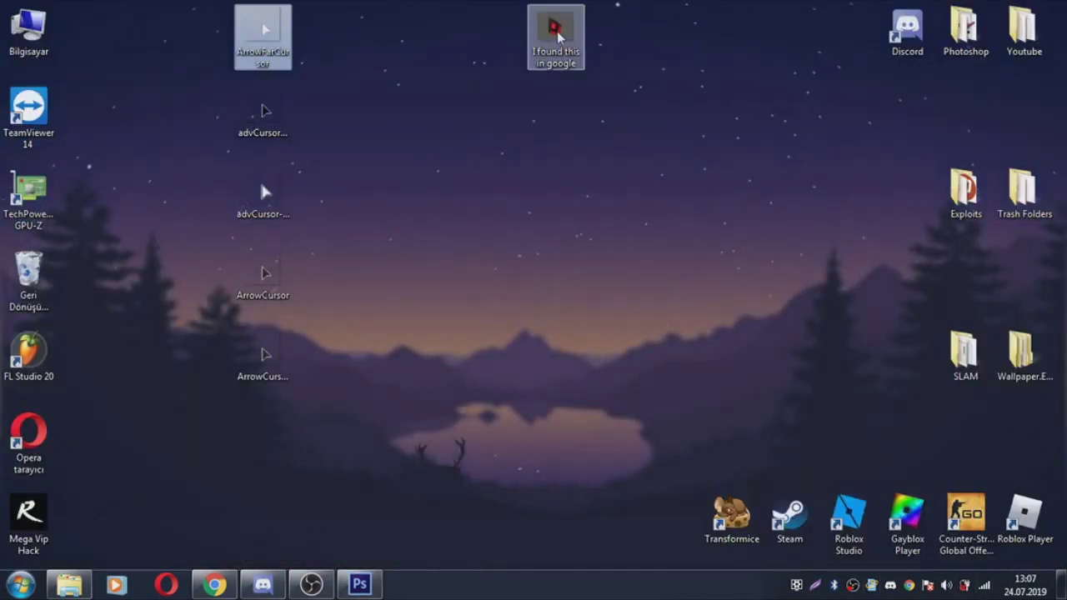
pyautogui.moveTo(557, 33); pyautogui.dragTo(284, 54)
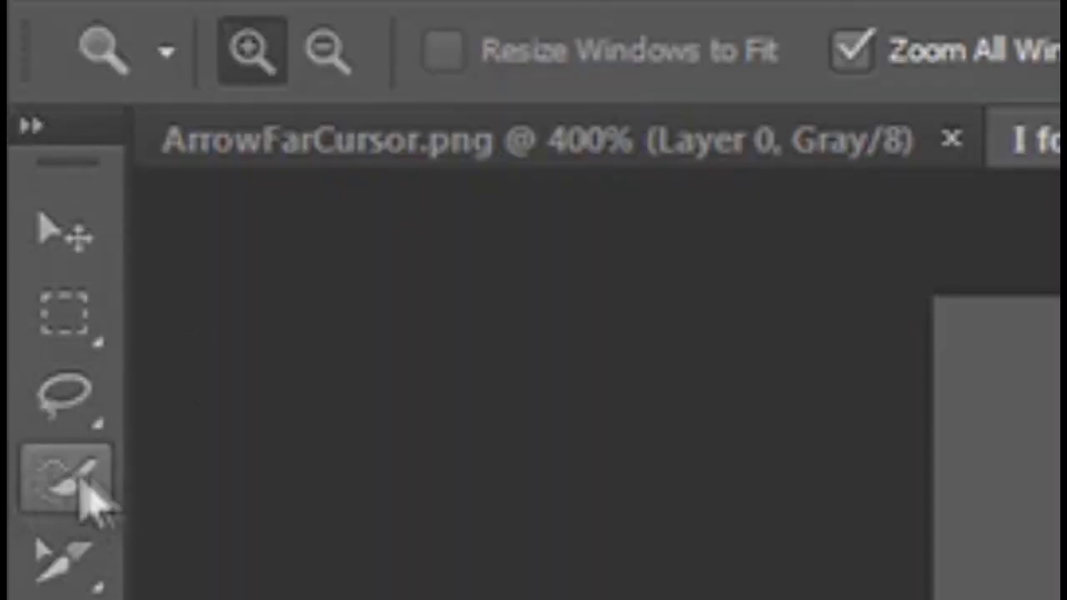
pyautogui.click(71, 500)
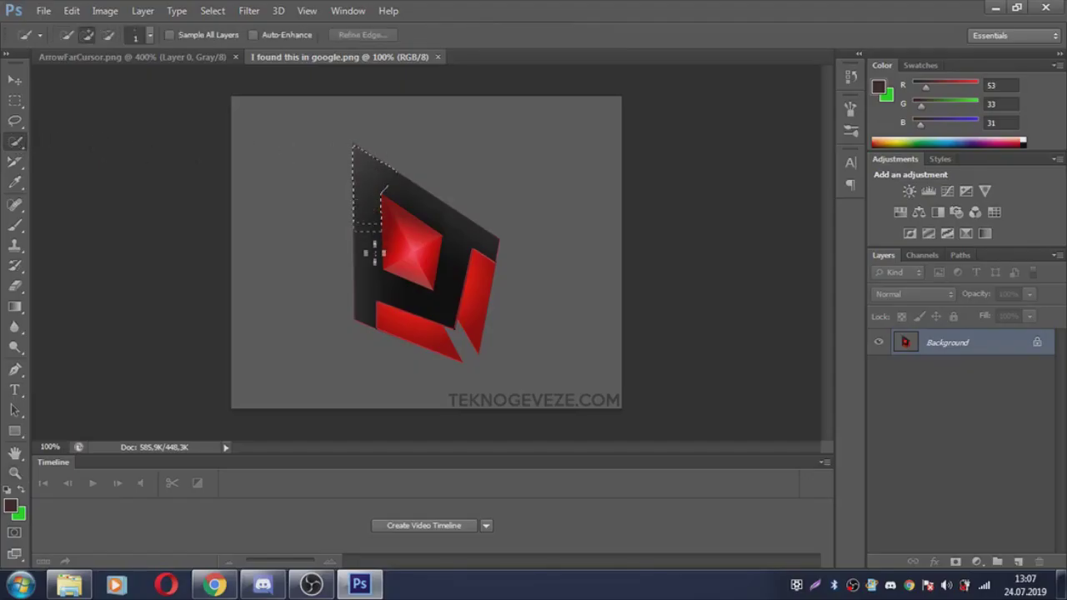
# Step: Select the red-and-black shape in the google image and drag it into ArrowFarCursor.png as Layer 1
pyautogui.moveTo(373, 292)
pyautogui.mouseDown()
pyautogui.moveTo(396, 321)
pyautogui.moveTo(412, 324)
pyautogui.moveTo(435, 239)
pyautogui.moveTo(449, 239)
pyautogui.moveTo(479, 270)
pyautogui.moveTo(481, 304)
pyautogui.moveTo(394, 181)
pyautogui.mouseUp()
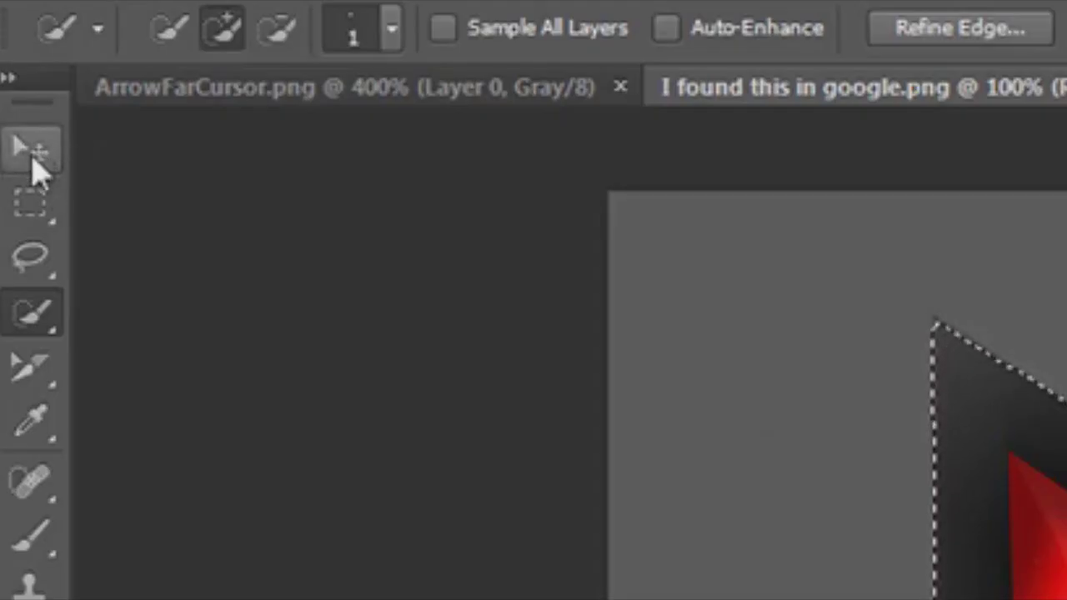
pyautogui.click(32, 155)
pyautogui.moveTo(438, 265); pyautogui.dragTo(150, 73)
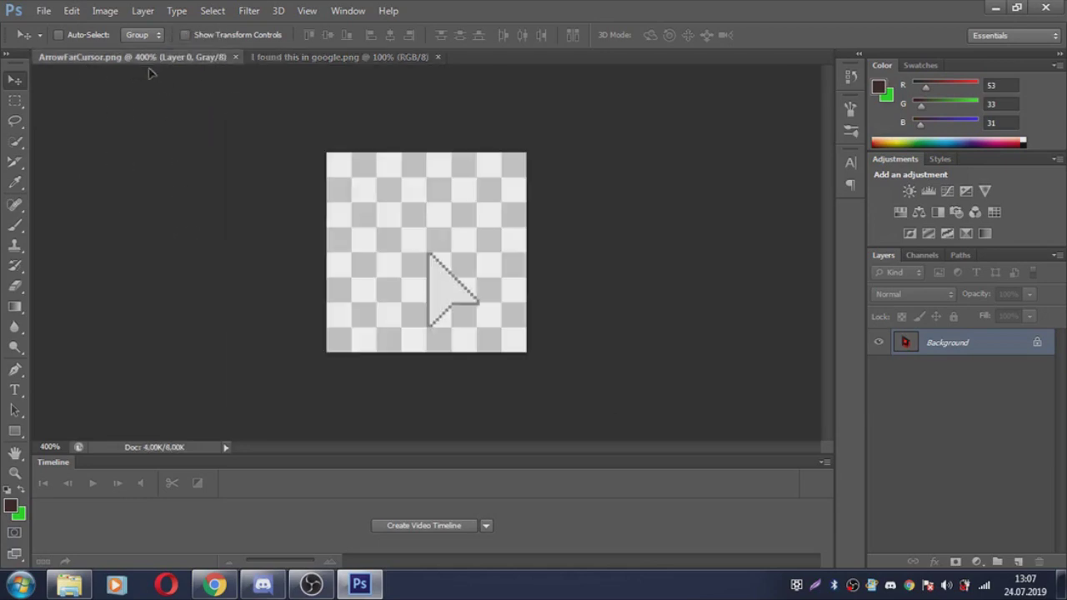
pyautogui.moveTo(285, 61); pyautogui.dragTo(276, 62)
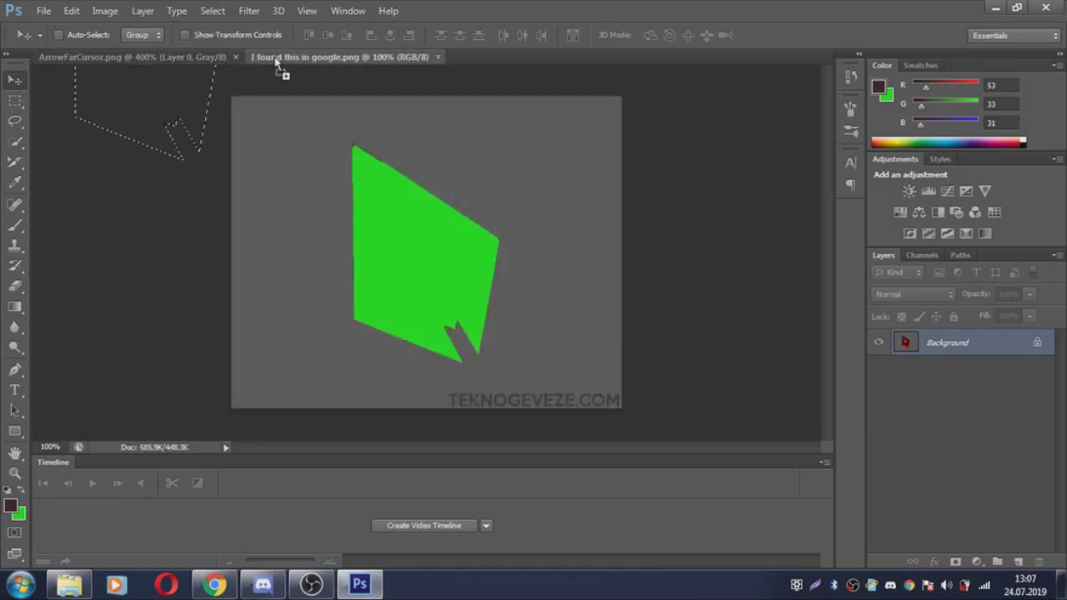
pyautogui.moveTo(187, 58); pyautogui.dragTo(194, 61)
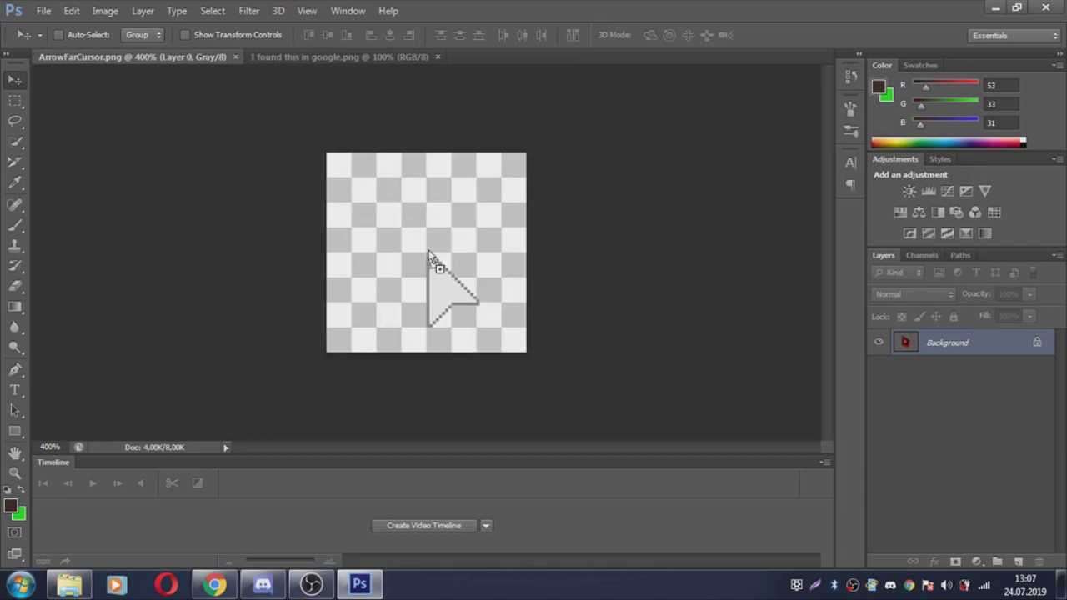
pyautogui.moveTo(429, 254); pyautogui.dragTo(398, 232)
# Step: Free-transform Layer 1 to about 10% over the original arrow and commit it
pyautogui.hotkey('ctrl', 't')
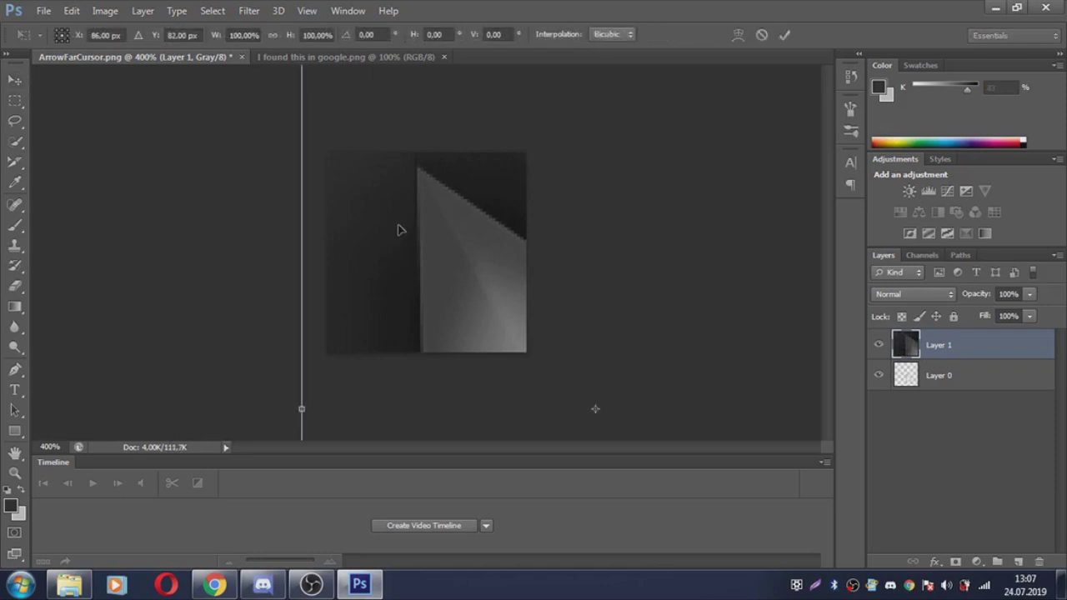
pyautogui.moveTo(416, 200); pyautogui.dragTo(396, 252)
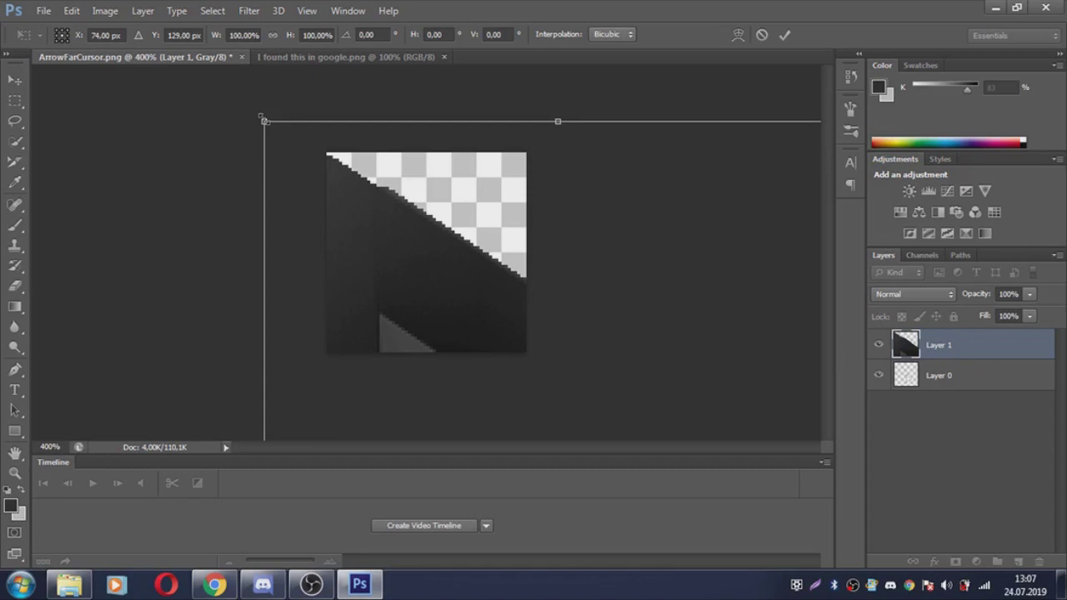
pyautogui.moveTo(261, 119); pyautogui.dragTo(421, 357)
pyautogui.moveTo(493, 382); pyautogui.dragTo(220, 103)
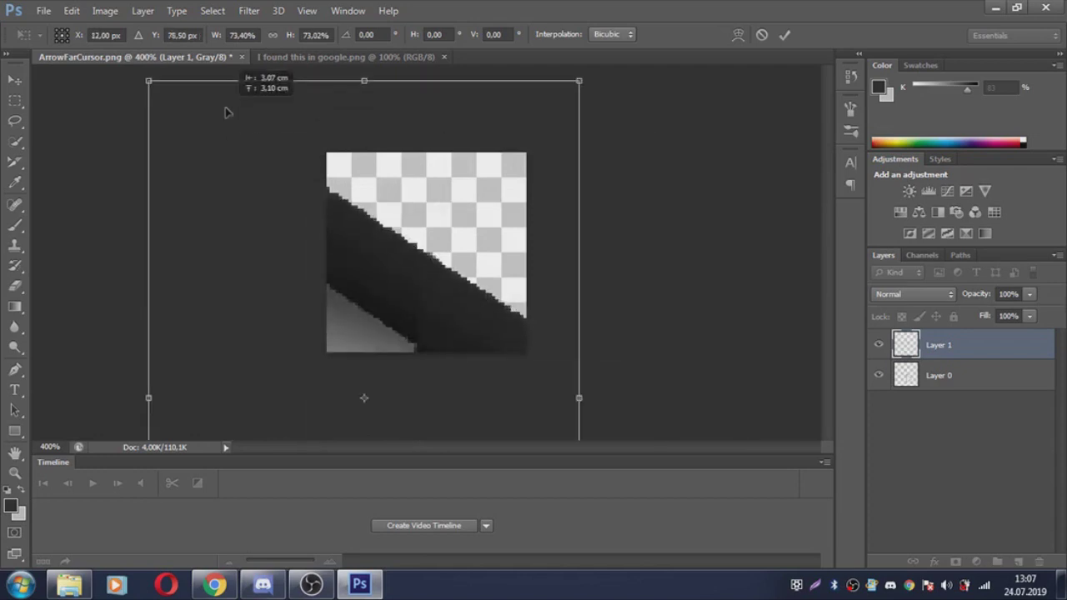
pyautogui.moveTo(148, 79); pyautogui.dragTo(441, 272)
pyautogui.moveTo(479, 314); pyautogui.dragTo(454, 280)
pyautogui.moveTo(426, 243); pyautogui.dragTo(443, 275)
pyautogui.moveTo(481, 334); pyautogui.dragTo(490, 341)
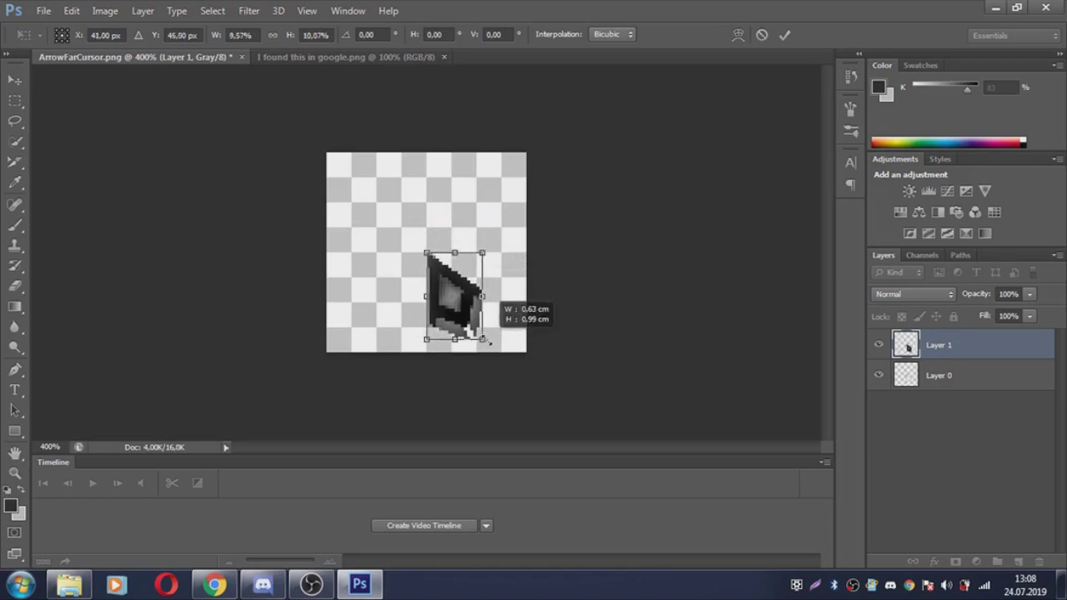
pyautogui.moveTo(464, 303); pyautogui.dragTo(463, 304)
pyautogui.press('Return')
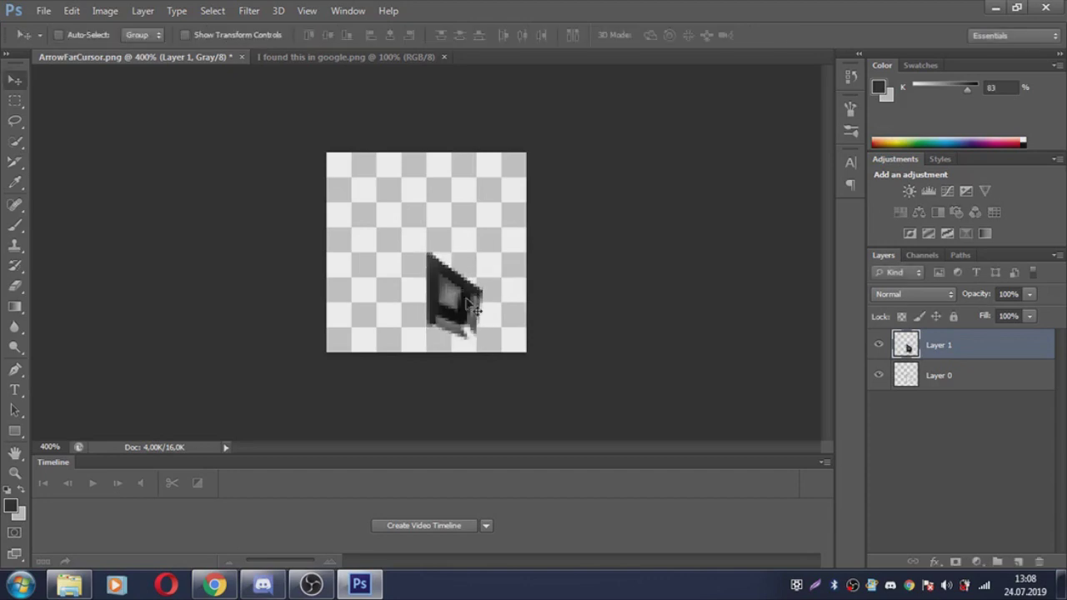
# Step: Add a 2 px white outside Stroke effect to Layer 1 through Blending Options
pyautogui.rightClick(931, 347)
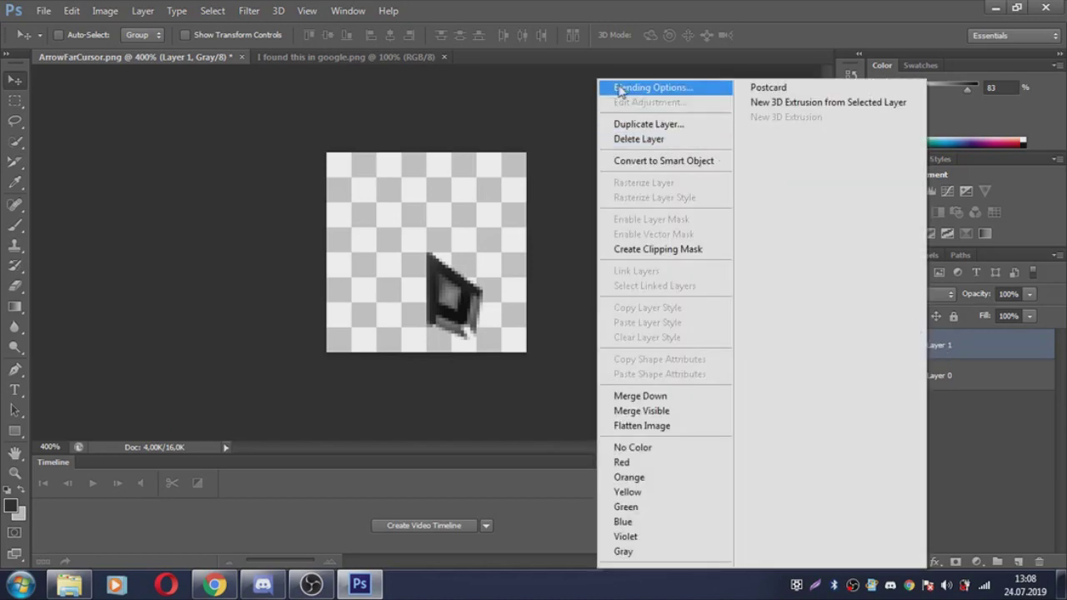
pyautogui.click(654, 89)
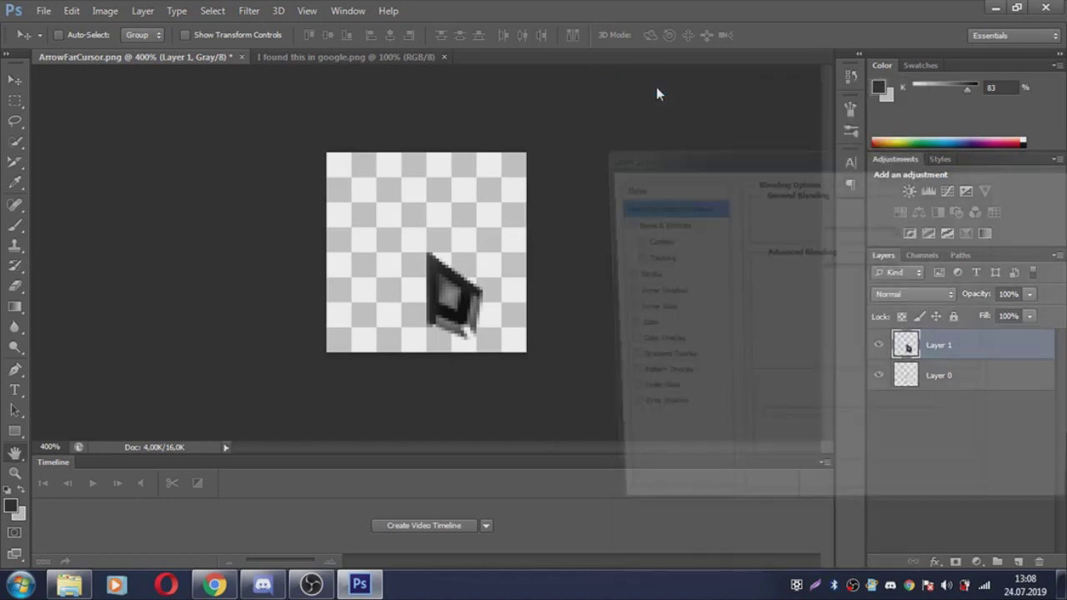
pyautogui.click(618, 275)
pyautogui.click(638, 277)
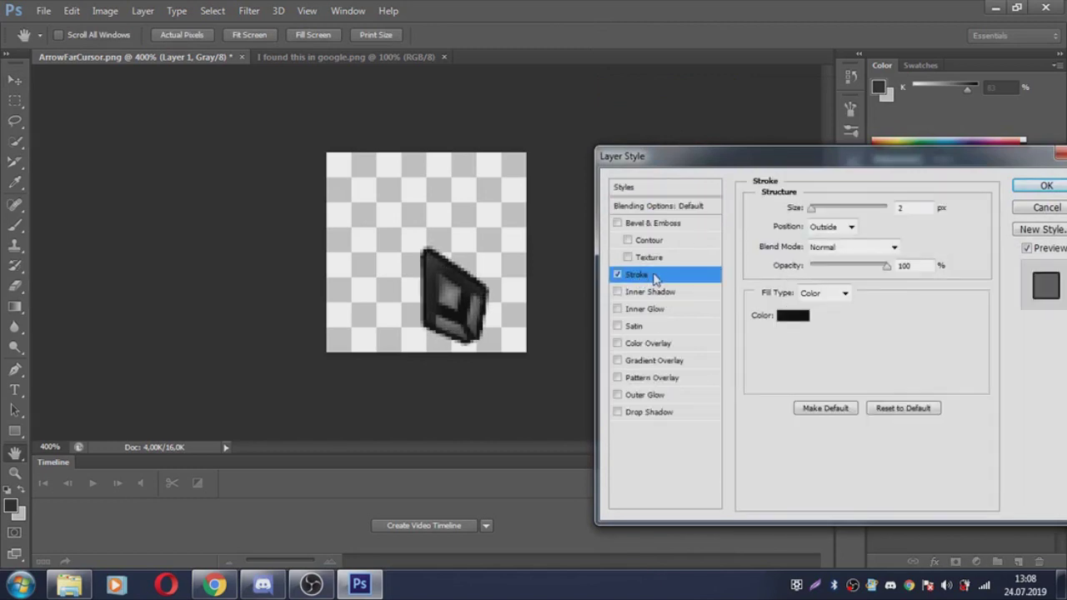
pyautogui.click(792, 317)
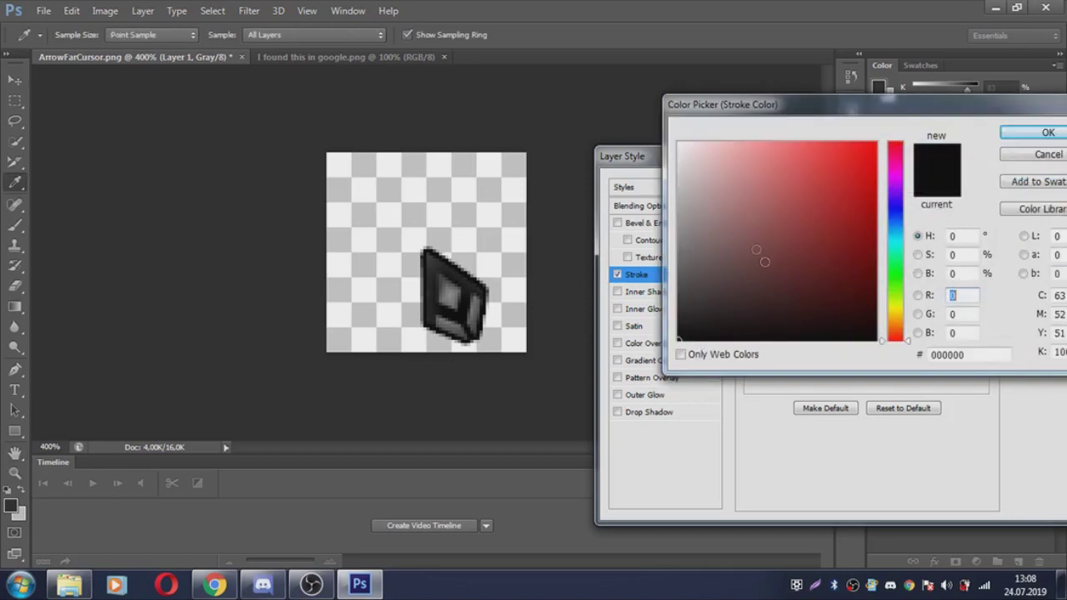
pyautogui.moveTo(761, 252); pyautogui.dragTo(680, 156)
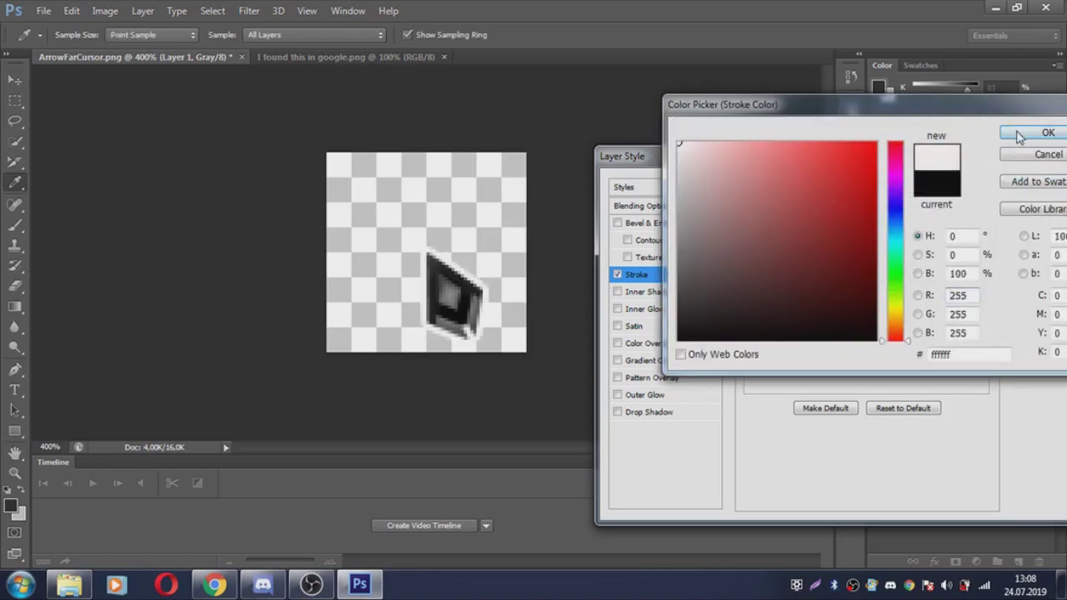
pyautogui.click(1020, 136)
pyautogui.click(1033, 188)
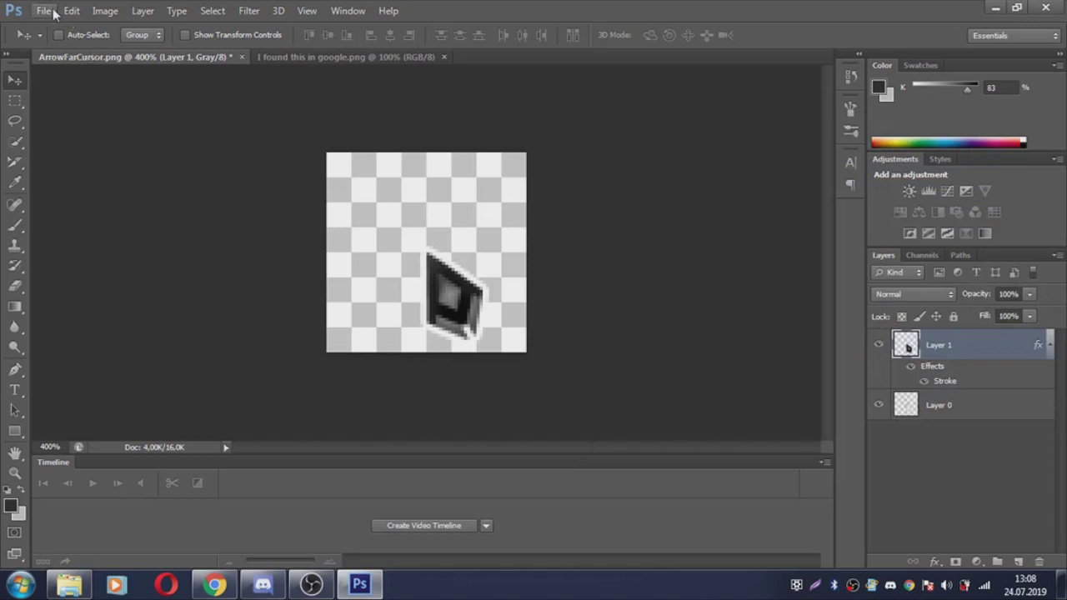
pyautogui.click(45, 11)
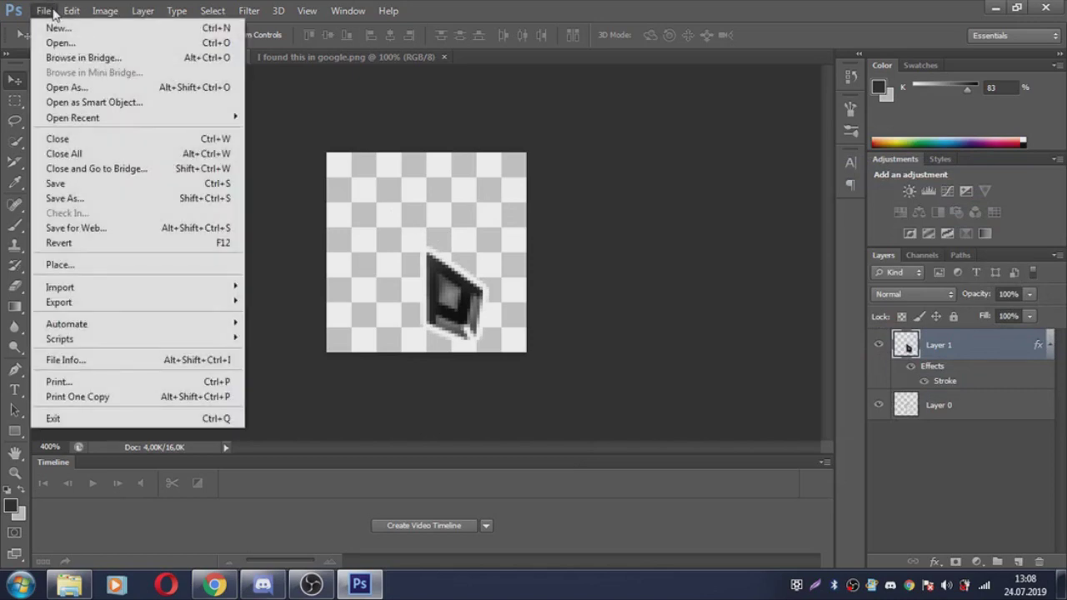
pyautogui.click(53, 12)
pyautogui.press('super+d')
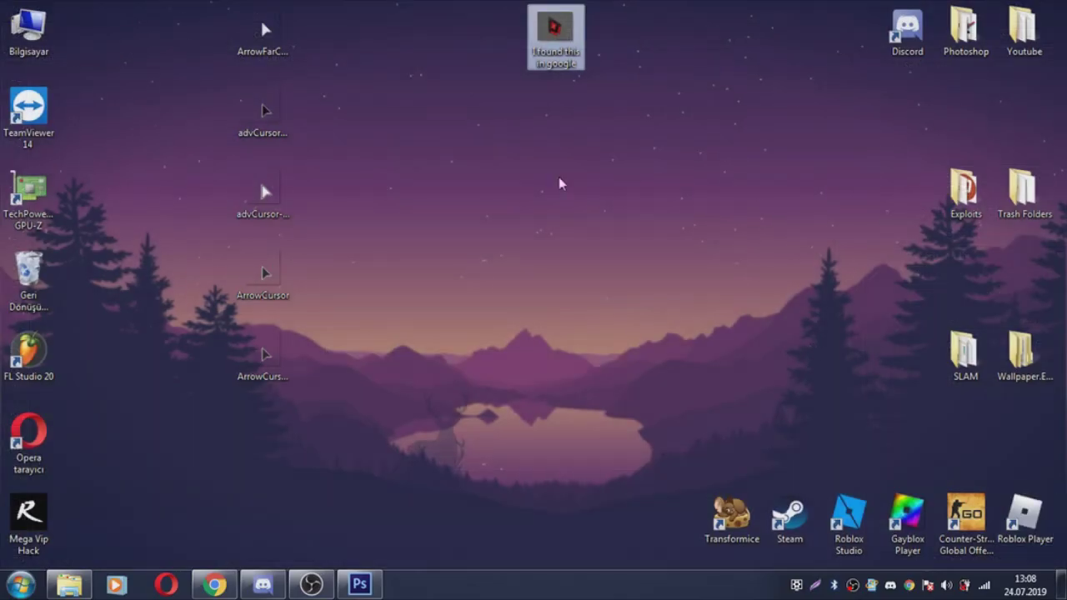
pyautogui.click(370, 586)
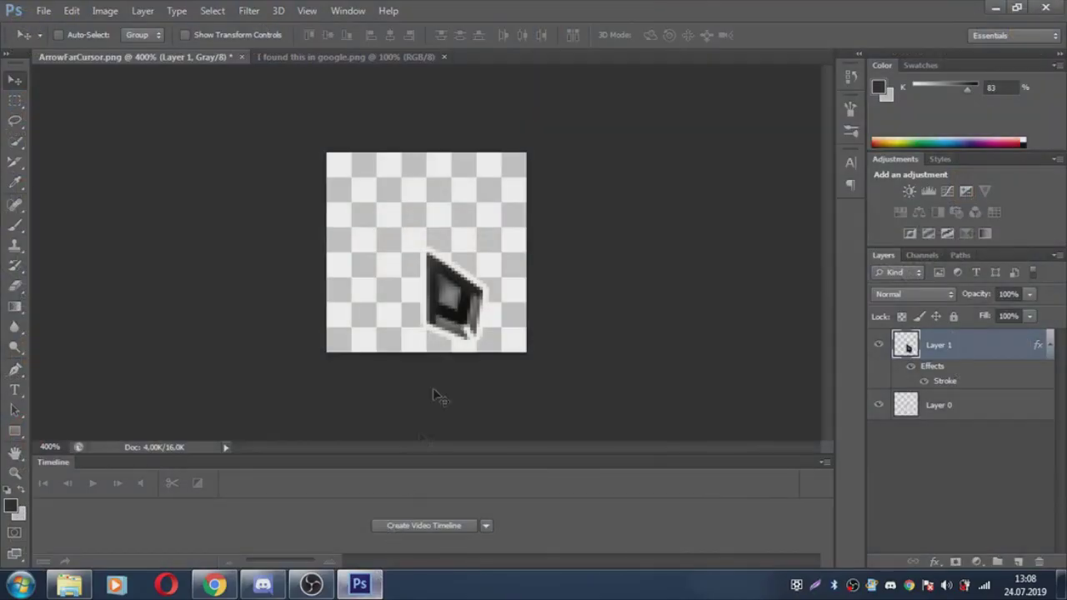
pyautogui.click(283, 56)
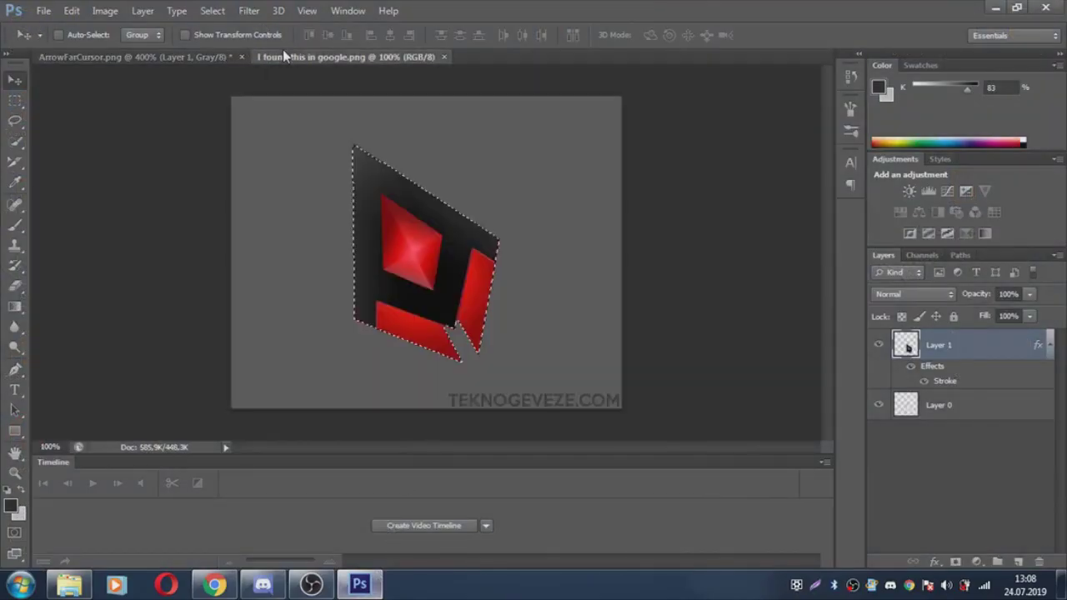
pyautogui.click(138, 63)
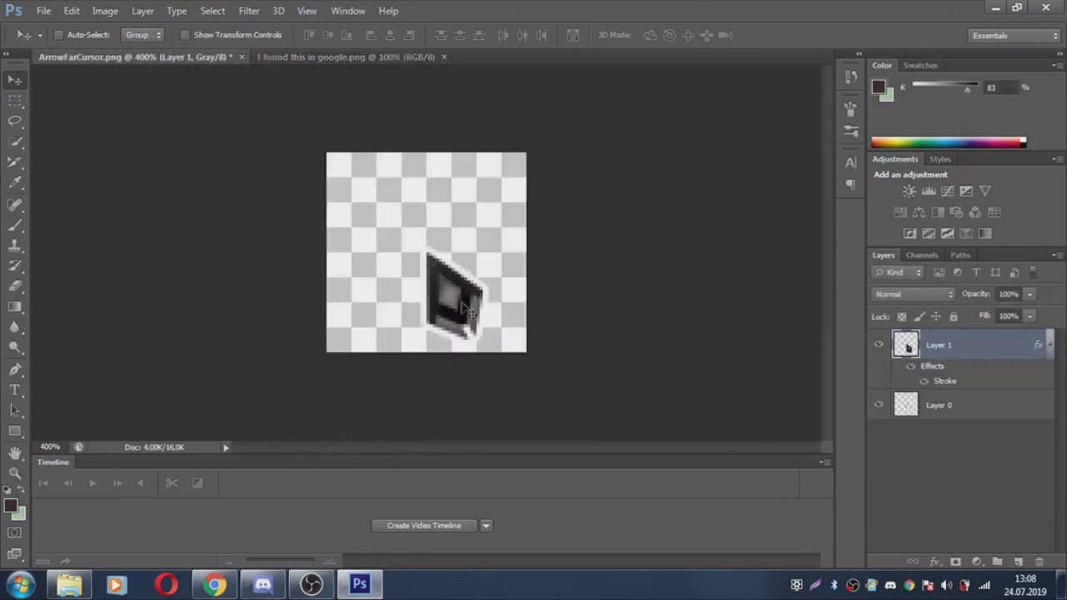
pyautogui.click(310, 56)
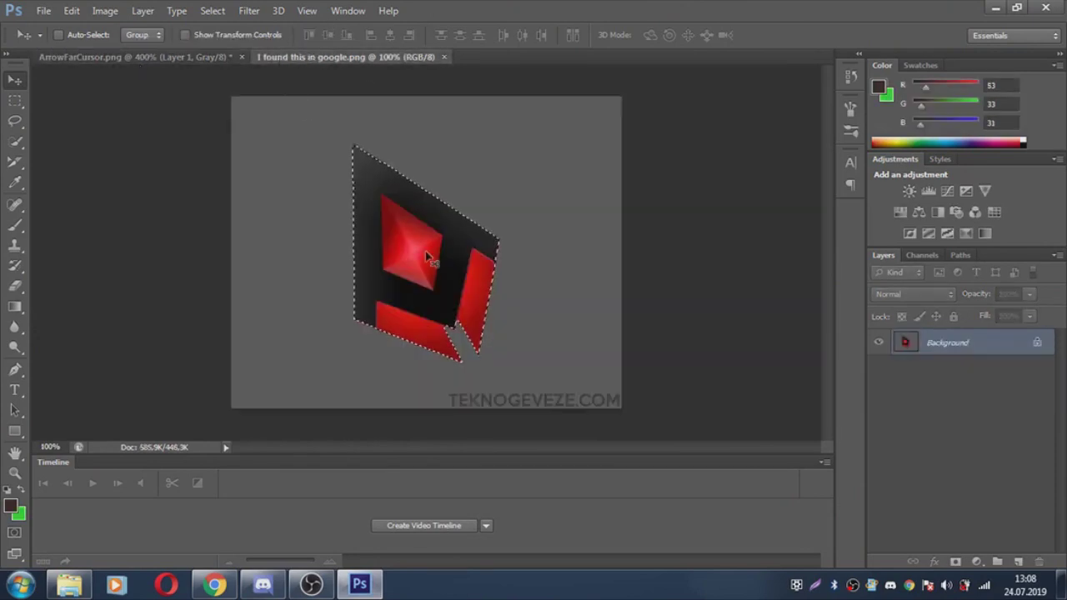
pyautogui.moveTo(428, 258); pyautogui.dragTo(443, 204)
pyautogui.hotkey('ctrl', 'z')
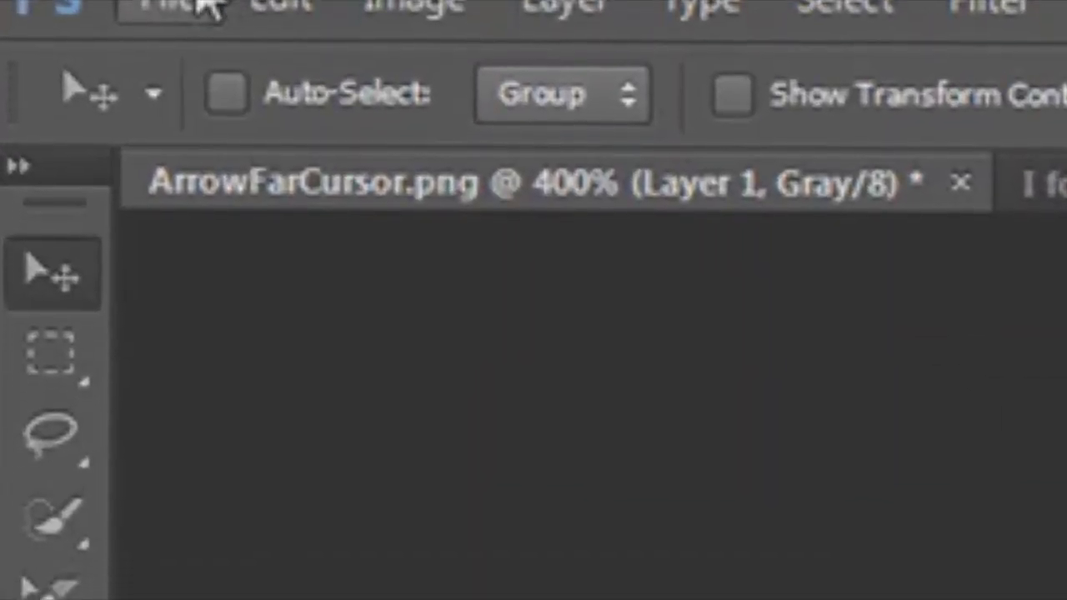
pyautogui.click(43, 10)
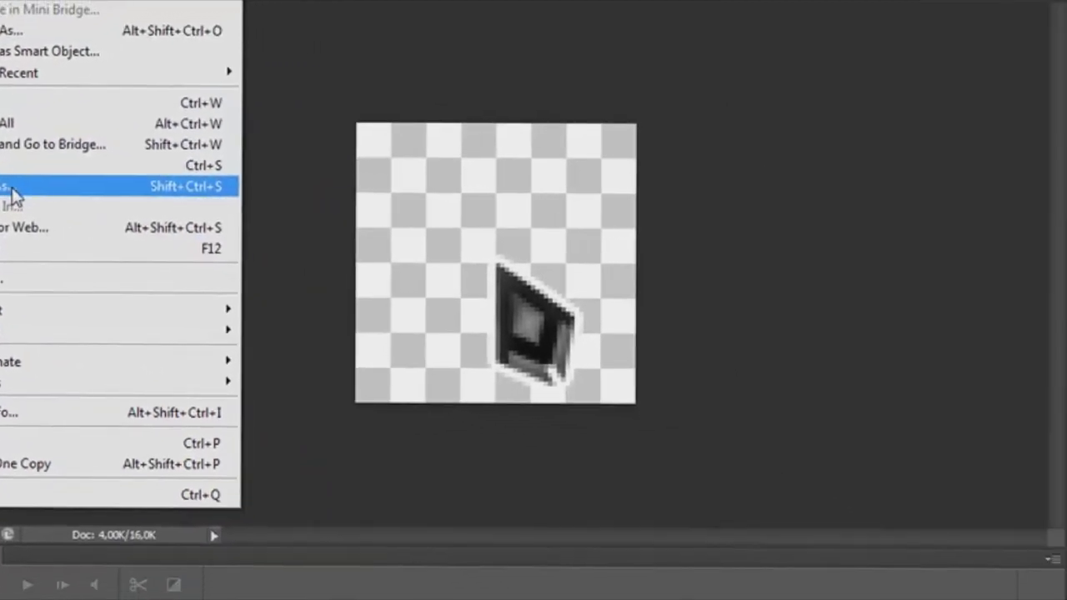
# Step: Save the outlined cursor as a PNG named sdssf on the desktop, then minimize Photoshop
pyautogui.click(11, 188)
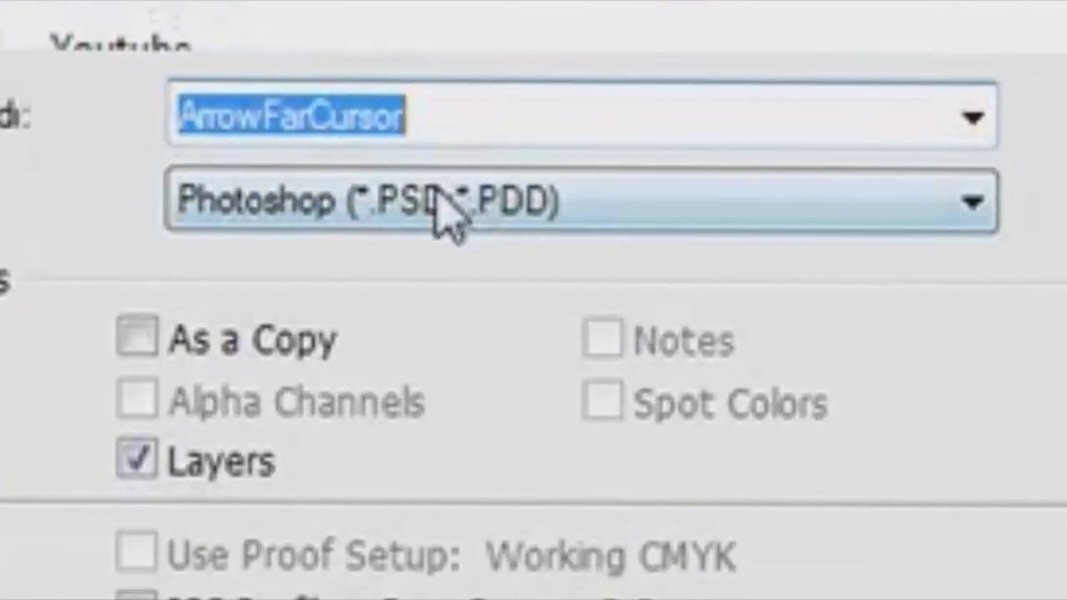
pyautogui.click(624, 320)
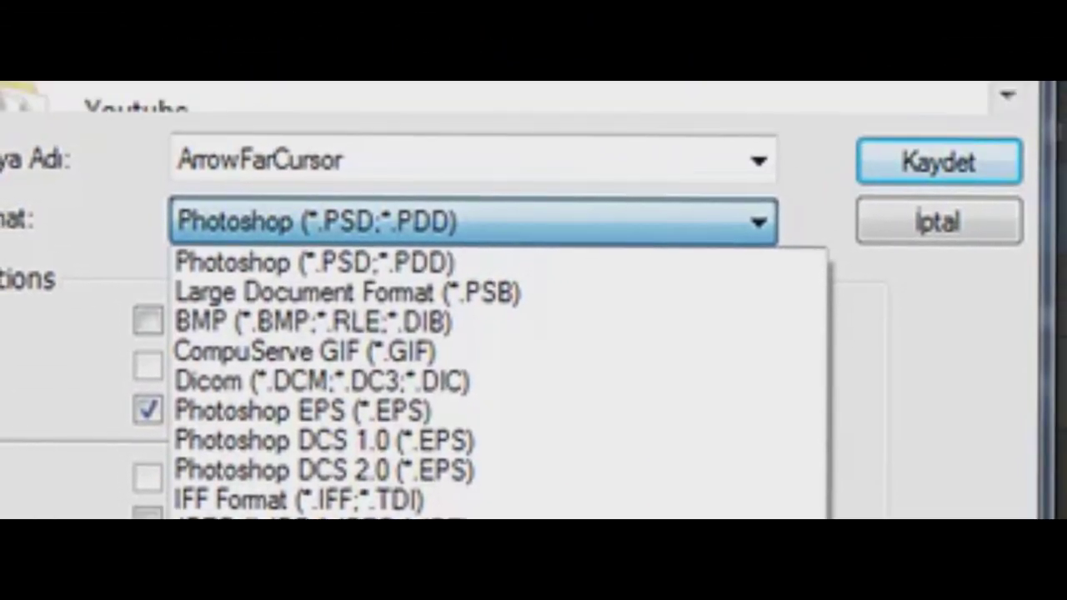
pyautogui.click(333, 583)
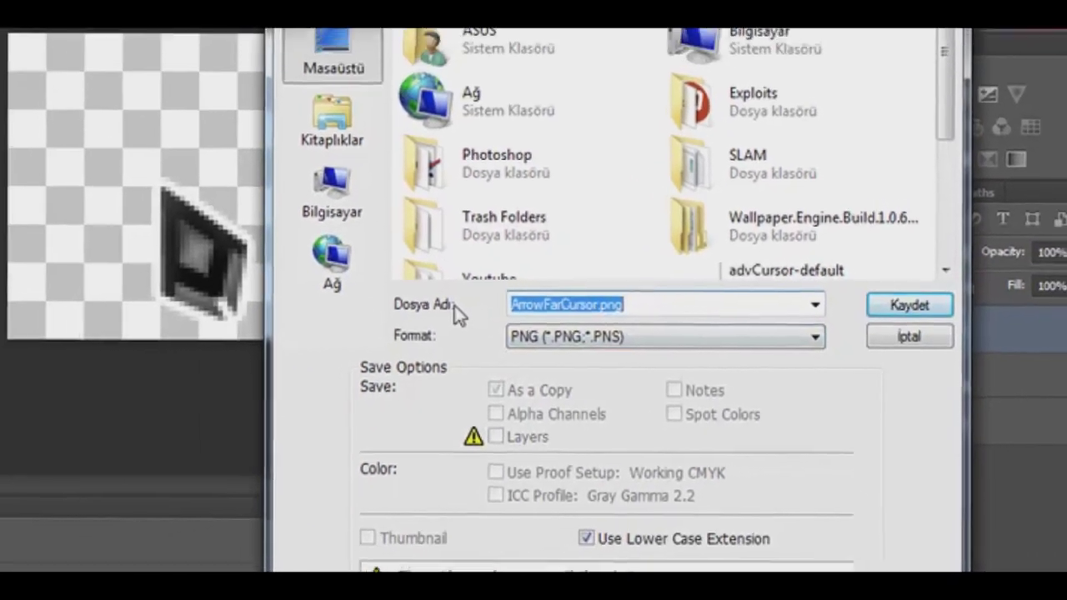
pyautogui.write('sdsdf')
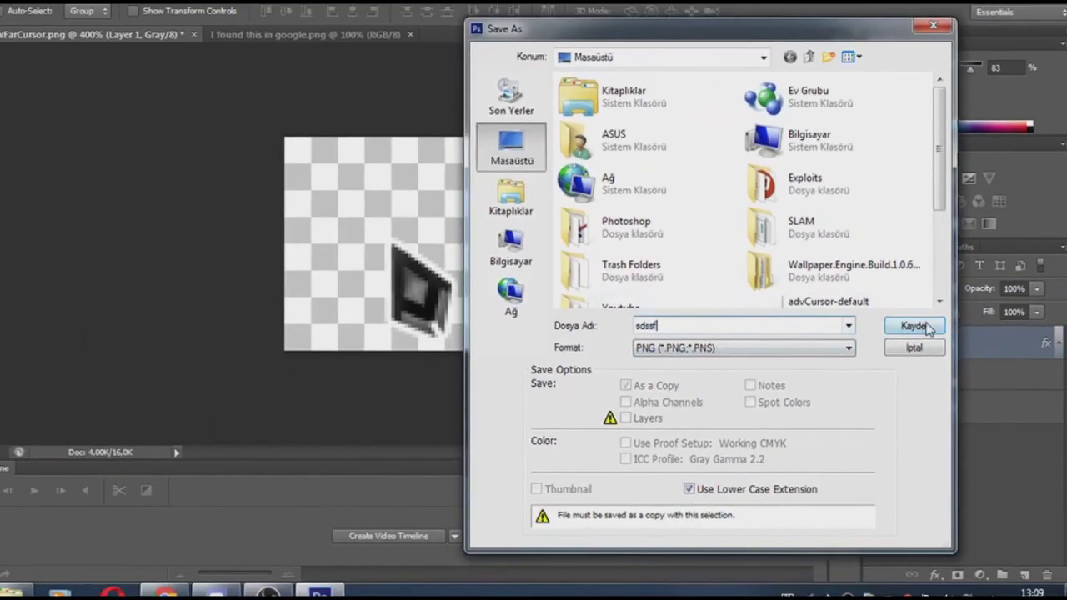
pyautogui.click(925, 290)
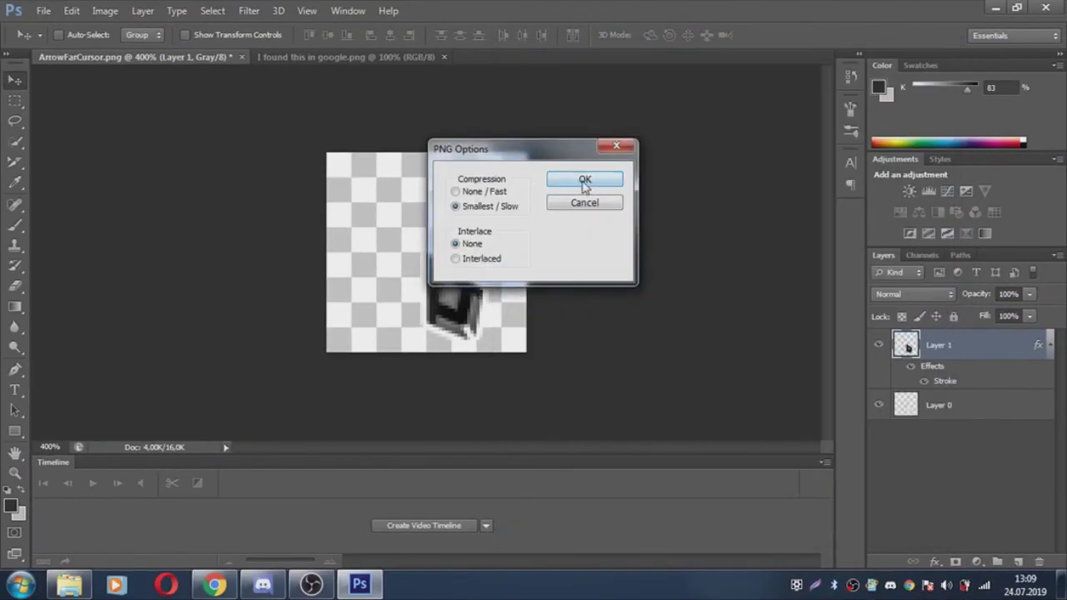
pyautogui.click(585, 180)
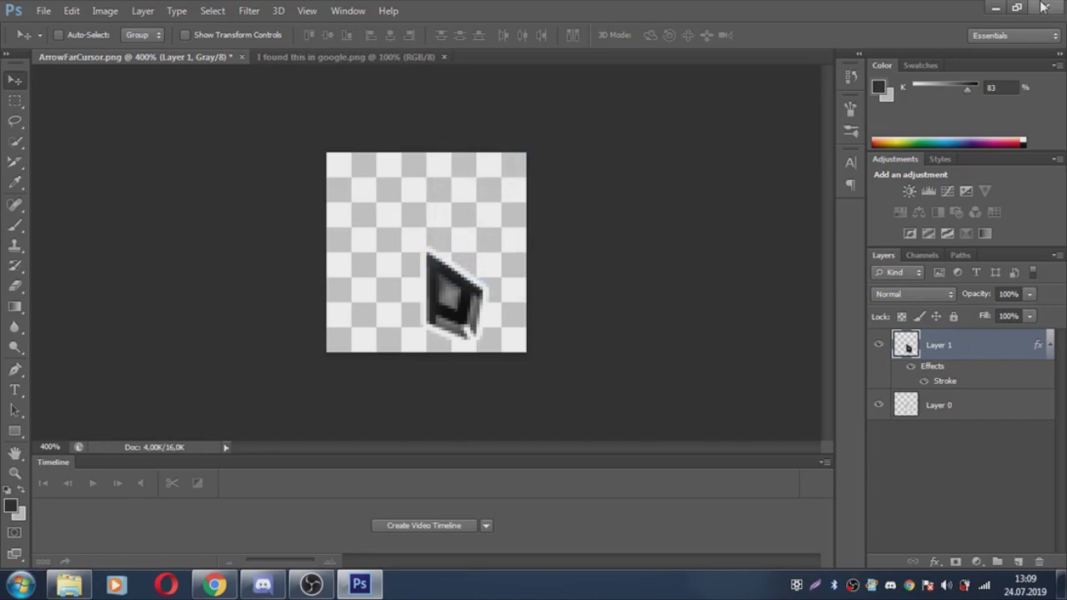
pyautogui.click(997, 7)
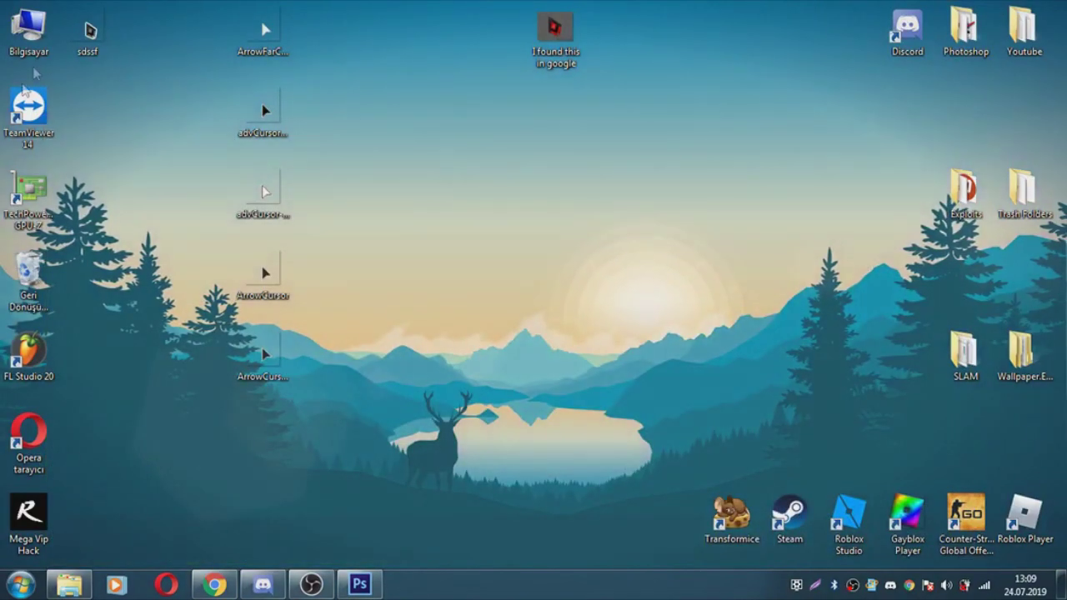
# Step: Drag 'I found this in google' to the right column and sdssf to top centre, then reopen the textures folder
pyautogui.moveTo(475, 3); pyautogui.dragTo(696, 121)
pyautogui.press('Delete')
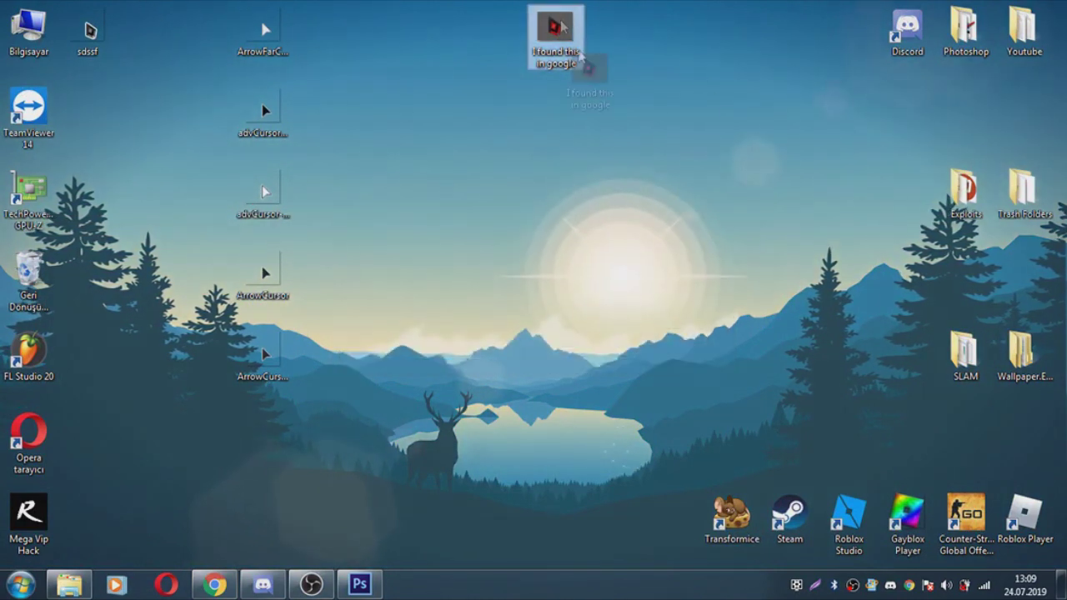
pyautogui.moveTo(574, 60); pyautogui.dragTo(962, 119)
pyautogui.moveTo(88, 34); pyautogui.dragTo(552, 106)
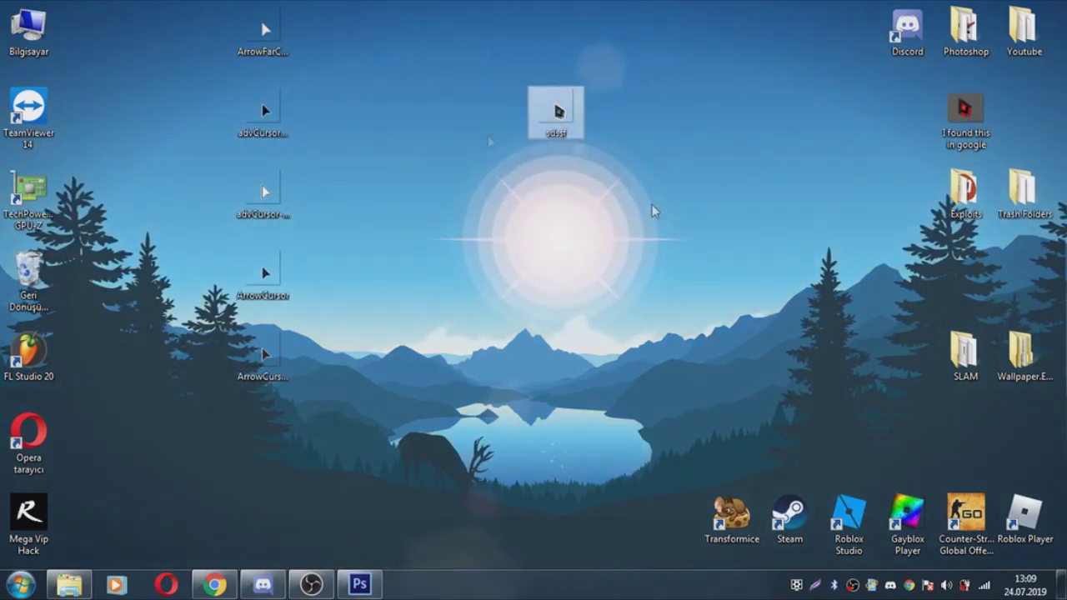
pyautogui.click(75, 587)
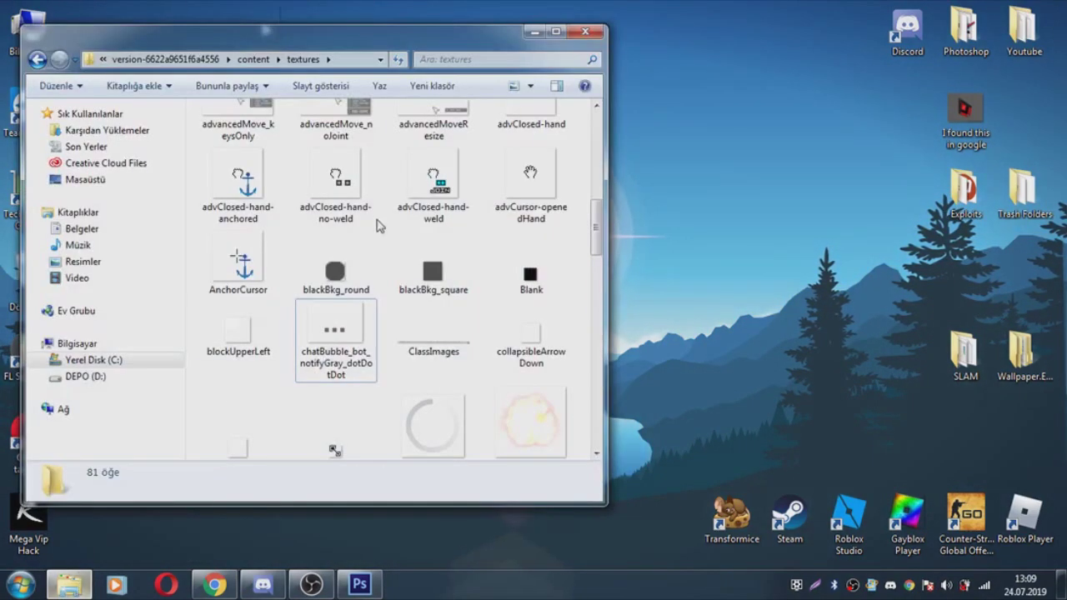
# Step: Move sdssf into the Roblox textures folder and centre the folder window on screen
pyautogui.moveTo(488, 34); pyautogui.dragTo(423, 79)
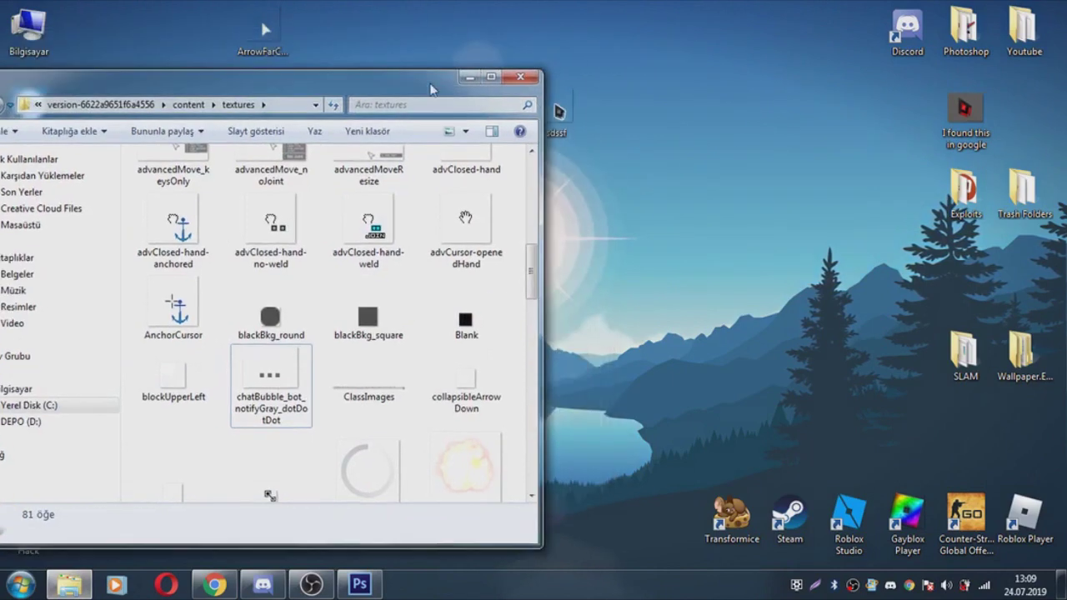
pyautogui.moveTo(505, 227); pyautogui.dragTo(207, 250)
pyautogui.scroll(1, 206, 250)
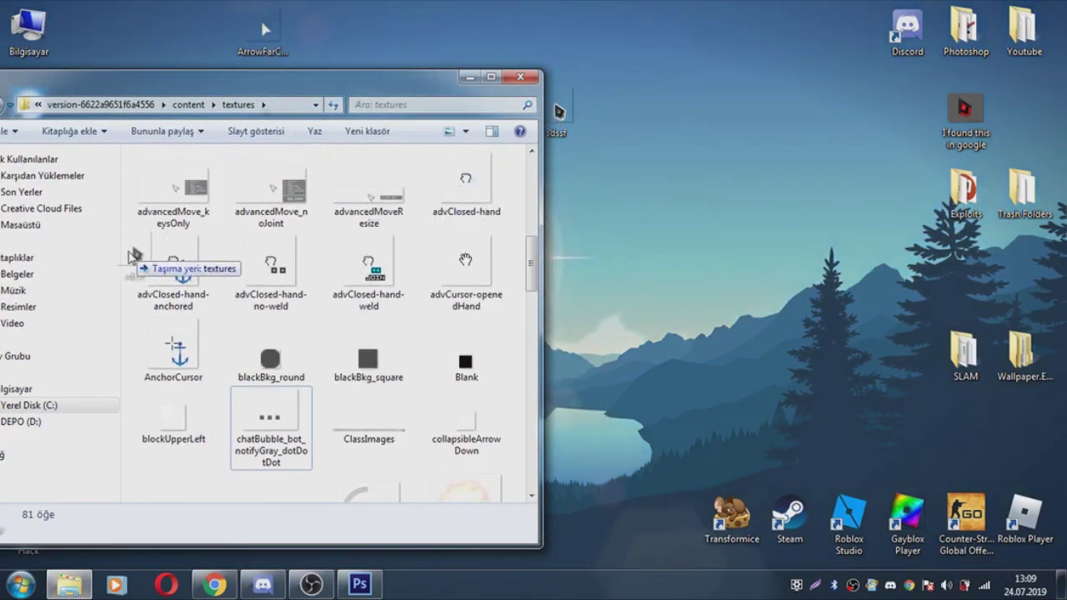
pyautogui.moveTo(133, 257); pyautogui.dragTo(135, 258)
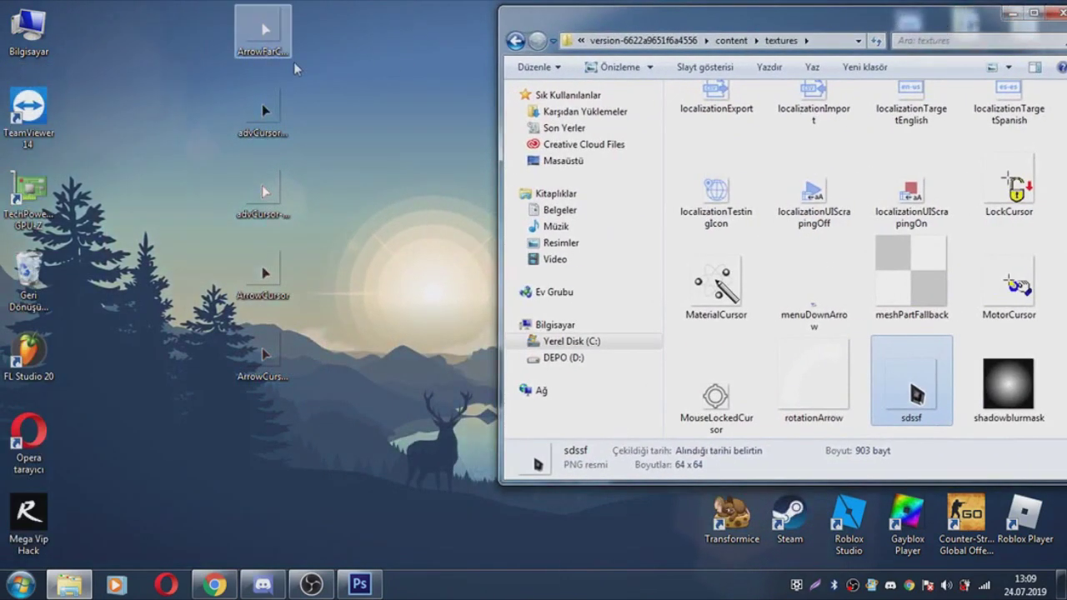
pyautogui.click(260, 35)
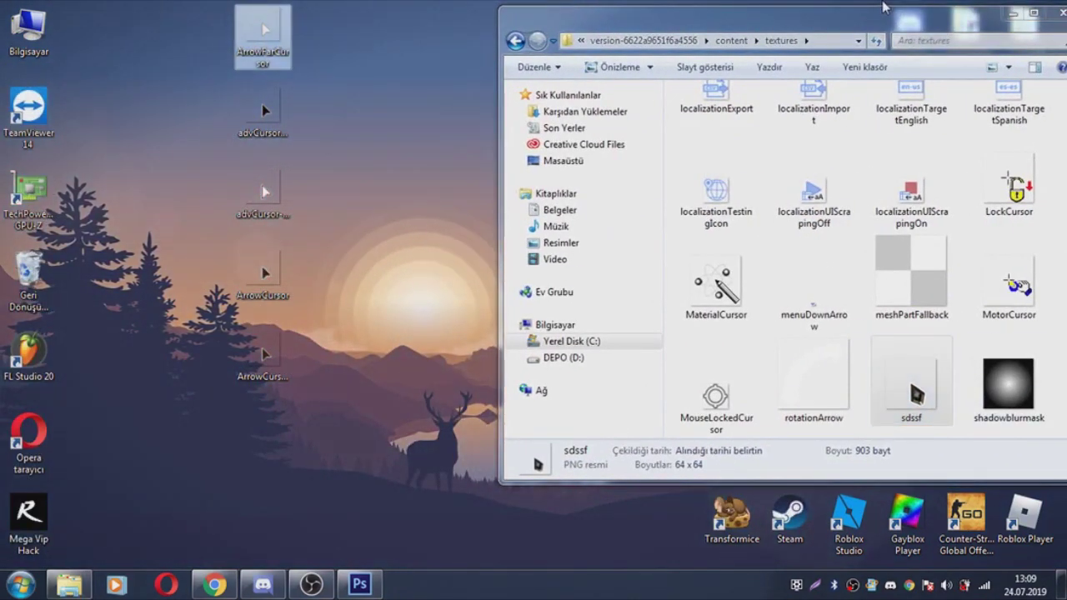
pyautogui.click(863, 11)
pyautogui.moveTo(862, 11); pyautogui.dragTo(617, 42)
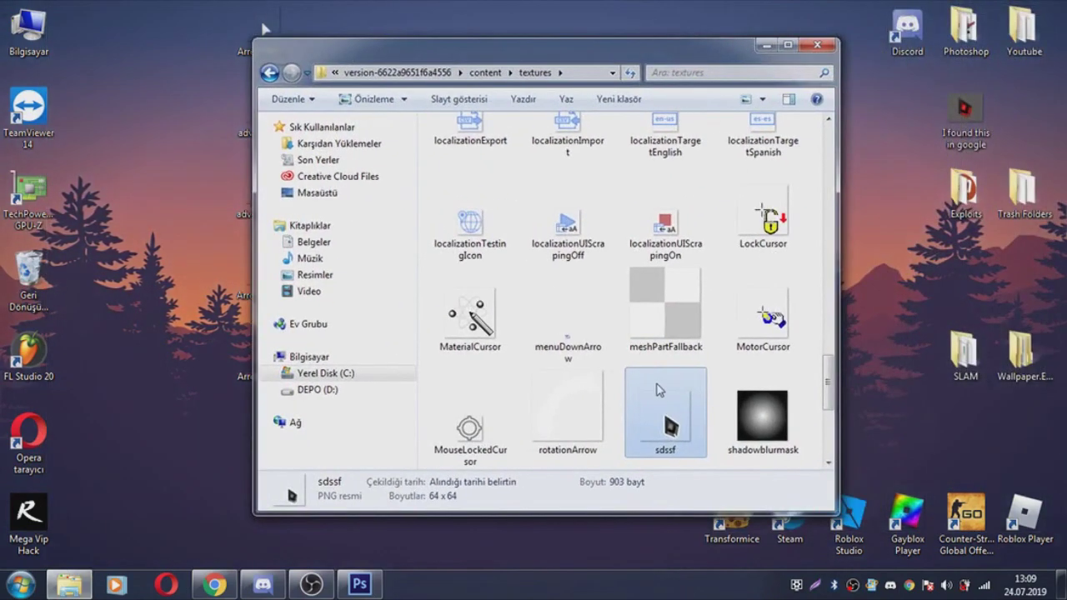
# Step: Paste duplicates of sdssf into the textures folder, creating sdssf - Kopya through Kopya (4)
pyautogui.scroll(-3, 831, 390)
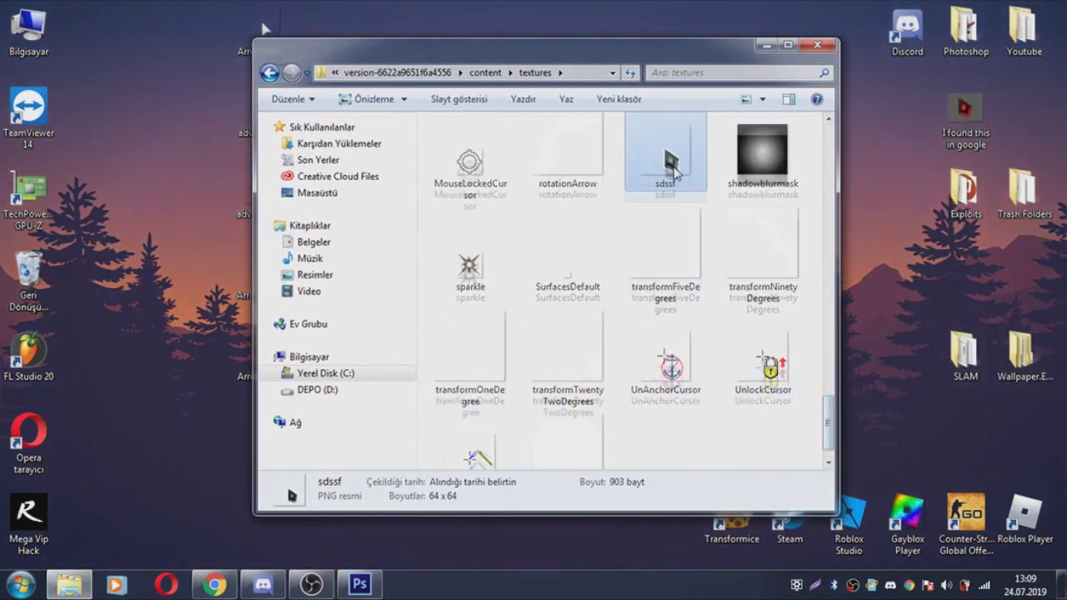
pyautogui.hotkey('ctrl', 'v')
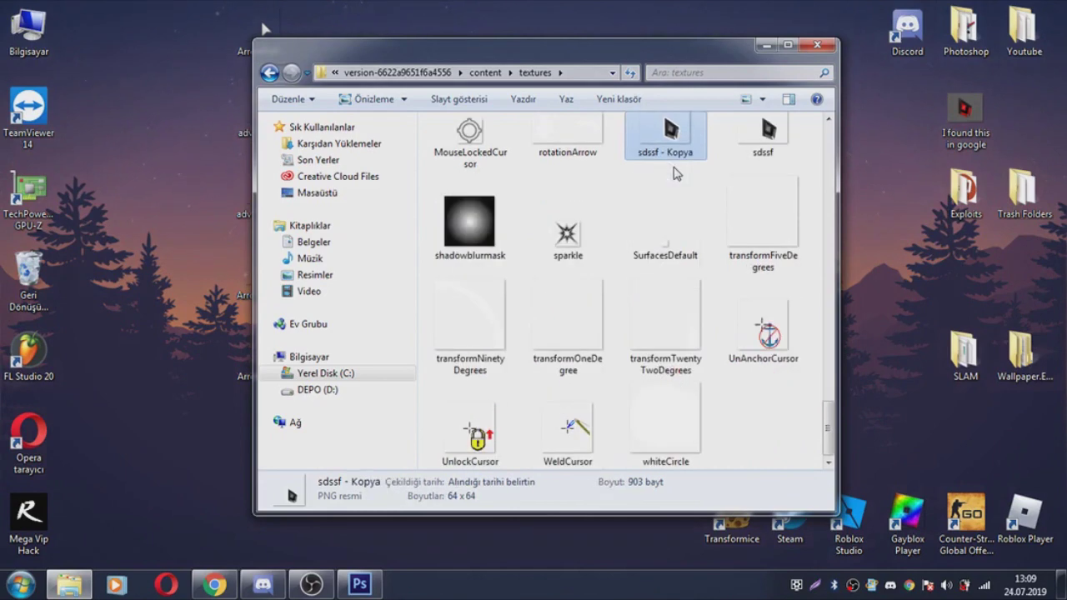
pyautogui.hotkey('ctrl', 'v')
pyautogui.hotkey('ctrl', 'v')
pyautogui.hotkey('ctrl', 'v')
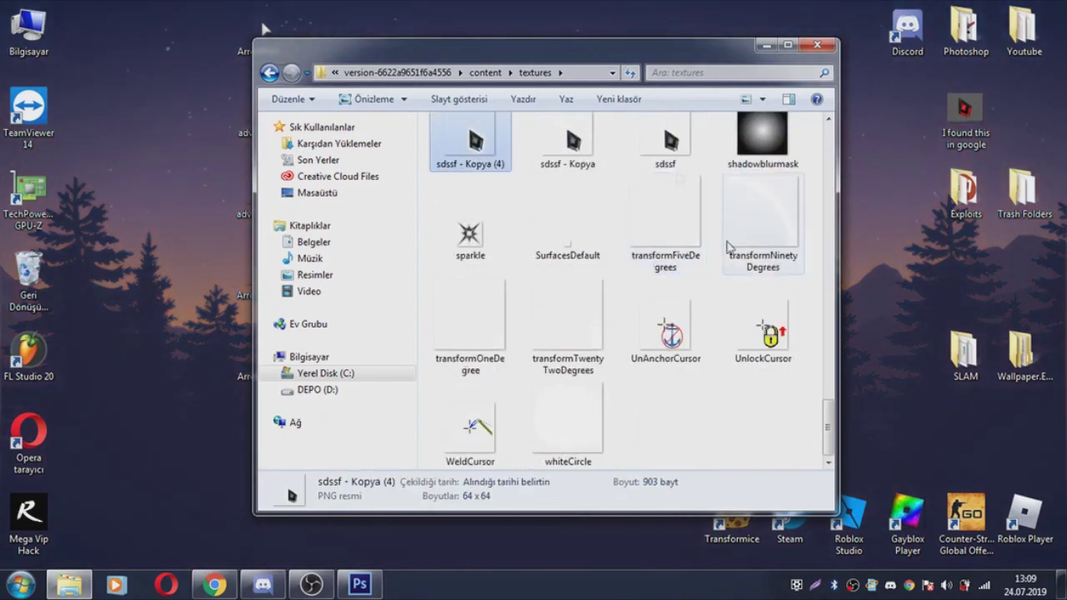
pyautogui.scroll(3, 825, 442)
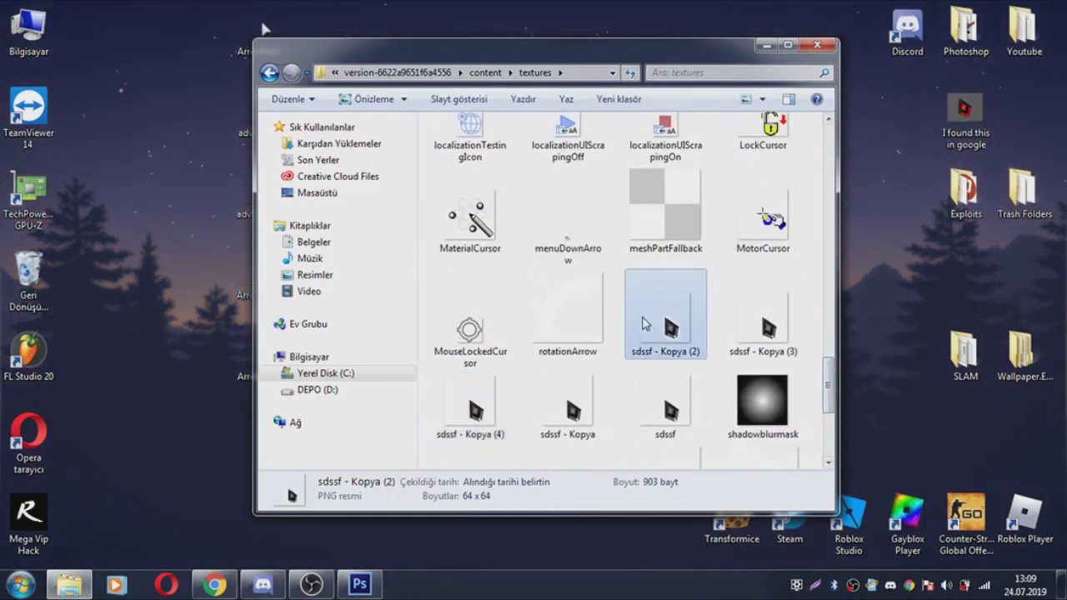
pyautogui.click(744, 322)
pyautogui.click(524, 404)
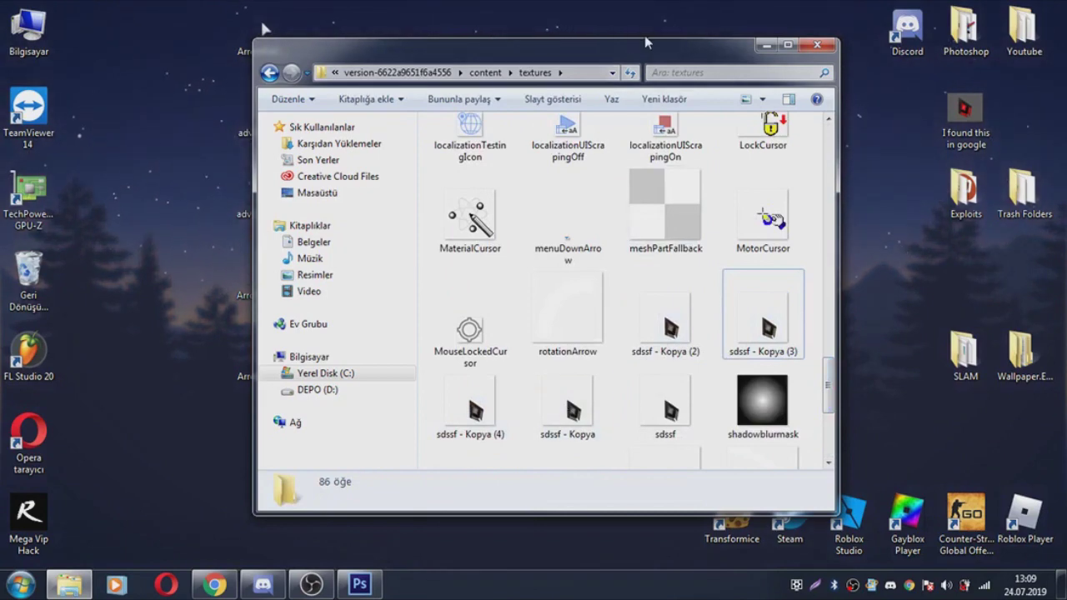
pyautogui.moveTo(646, 47); pyautogui.dragTo(813, 49)
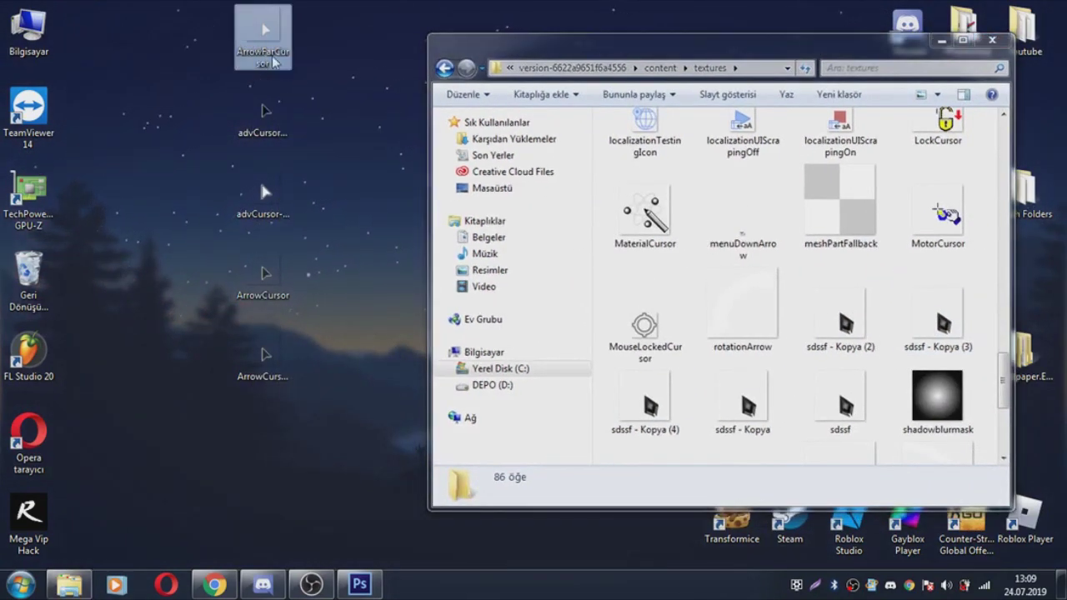
# Step: Rename the sdssf - Kopya (2) copy in the textures folder to ArrowFarCursor
pyautogui.click(263, 57)
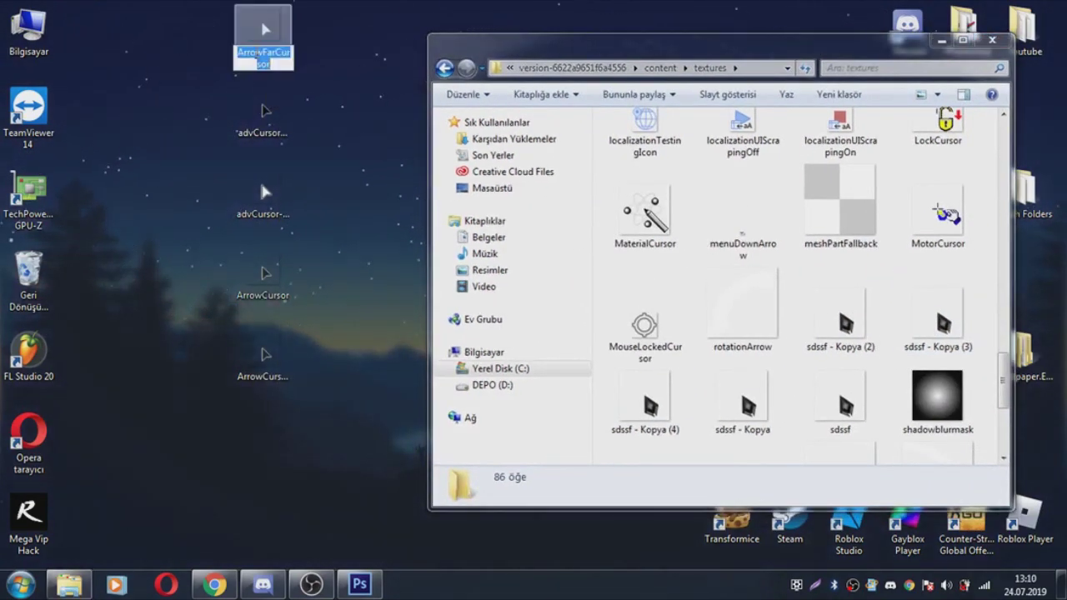
pyautogui.click(850, 351)
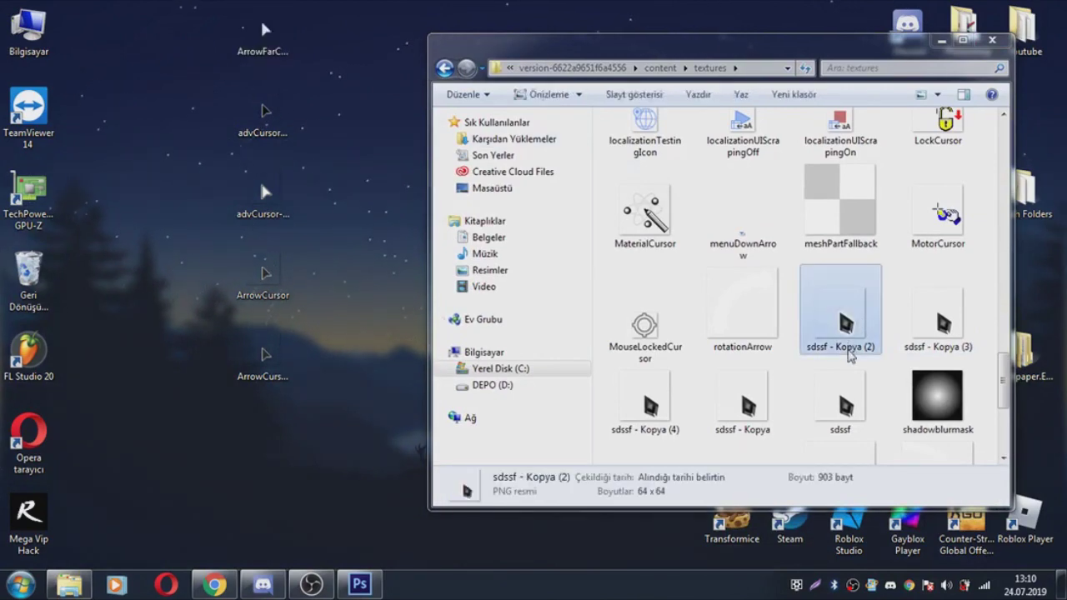
pyautogui.click(850, 351)
pyautogui.press('Return')
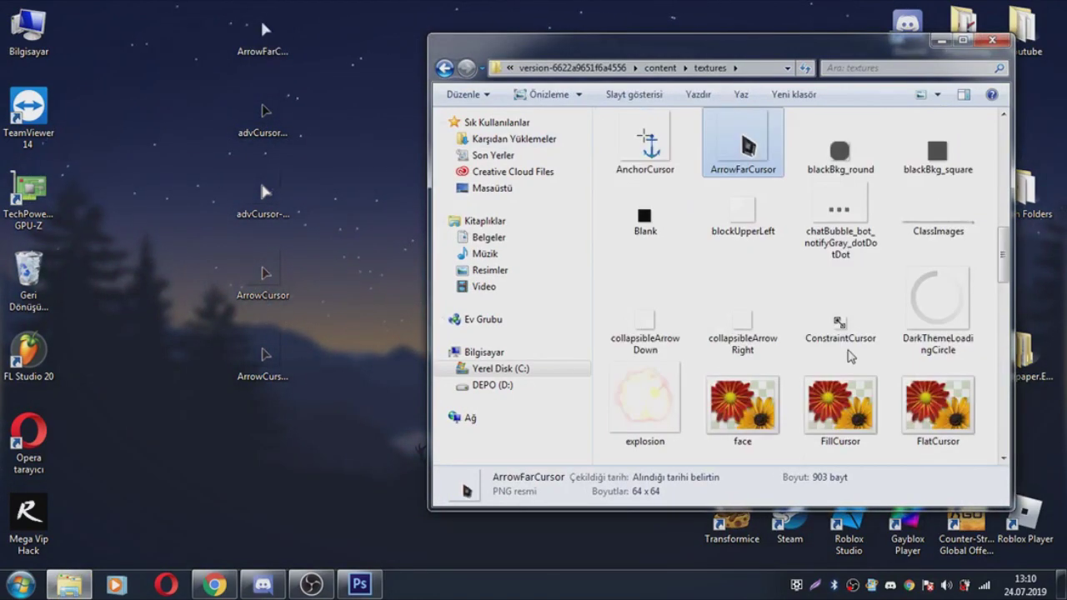
pyautogui.scroll(1, 760, 229)
pyautogui.scroll(-3, 760, 229)
pyautogui.scroll(-10, 753, 226)
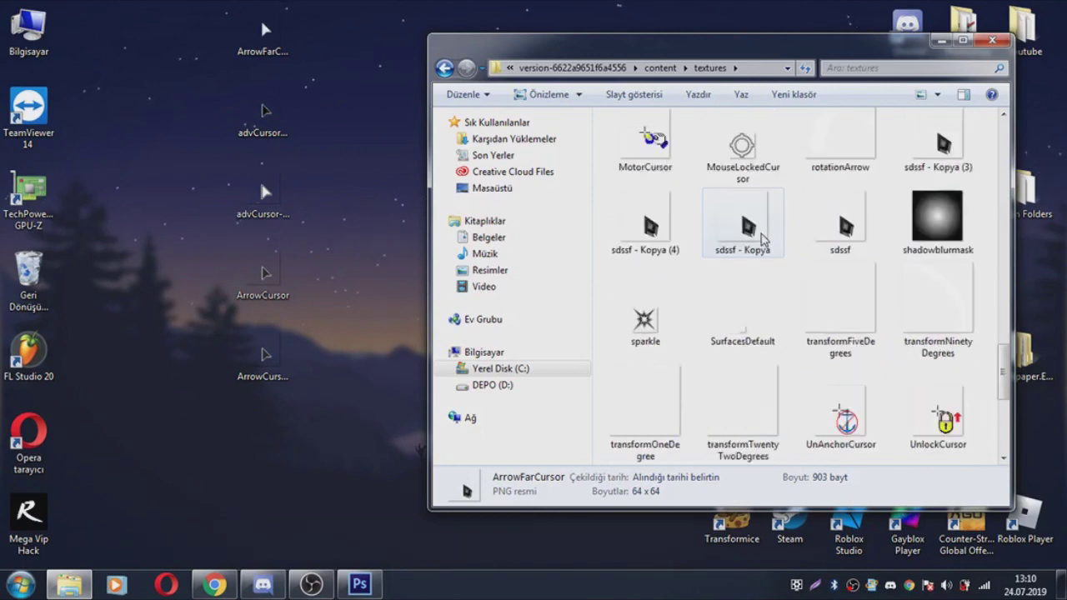
pyautogui.scroll(15, 774, 231)
pyautogui.scroll(-6, 767, 229)
pyautogui.scroll(2, 760, 229)
# Step: Rename sdssf - Kopya (3) to advCursor-default, copying the name from the desktop file
pyautogui.click(262, 111)
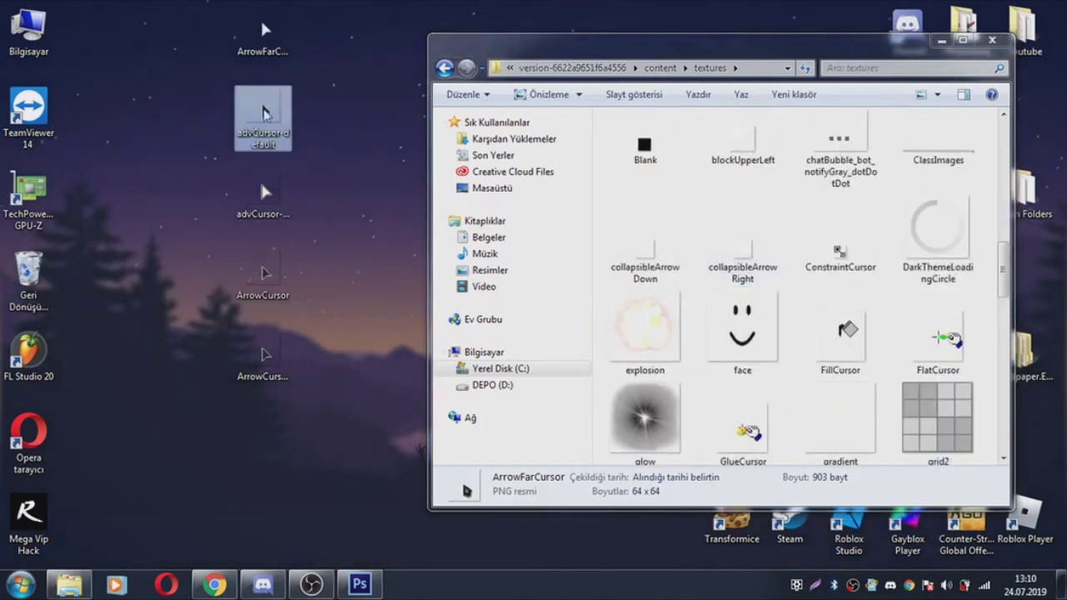
pyautogui.click(263, 111)
pyautogui.hotkey('ctrl', 'c')
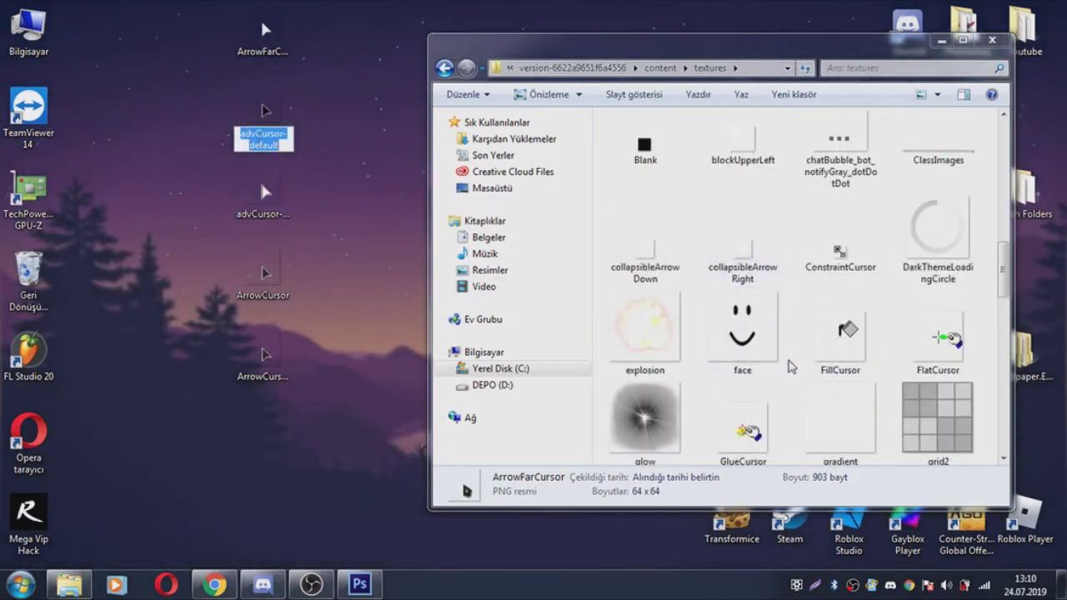
pyautogui.press('Return')
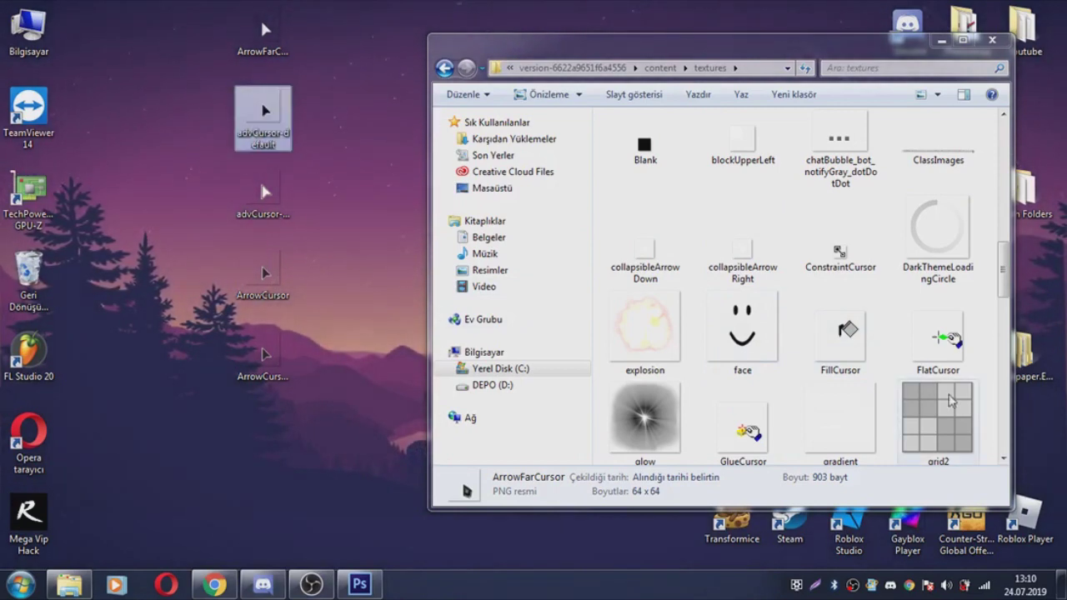
pyautogui.click(936, 421)
pyautogui.scroll(-5, 942, 409)
pyautogui.click(930, 276)
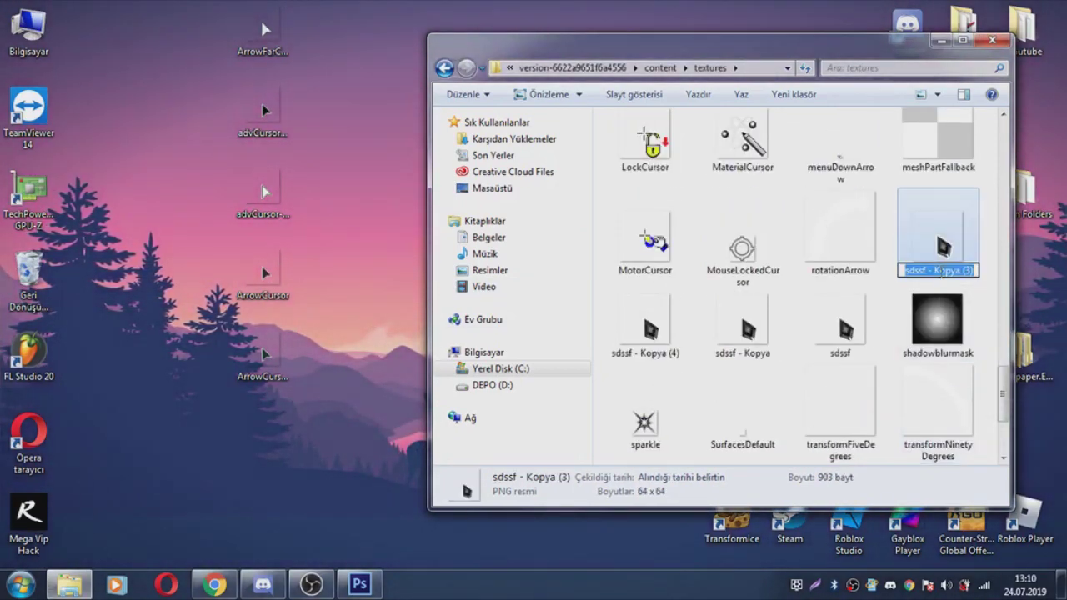
pyautogui.hotkey('ctrl', 'v')
pyautogui.press('Return')
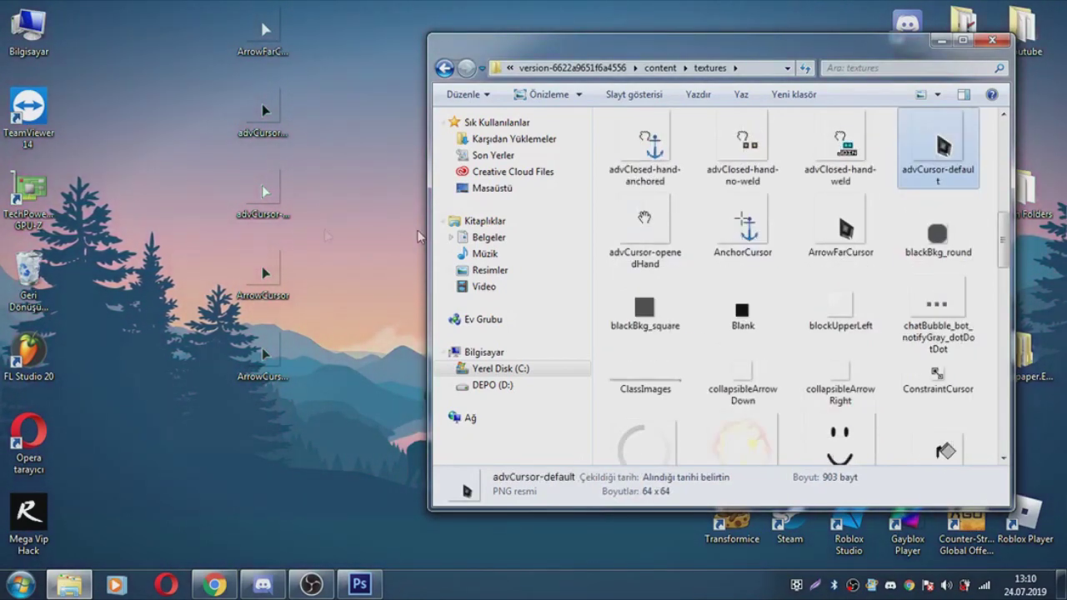
# Step: Rename sdssf - Kopya (4) to advCursor-white, matching the desktop file's name
pyautogui.click(260, 193)
pyautogui.click(264, 218)
pyautogui.hotkey('ctrl', 'c')
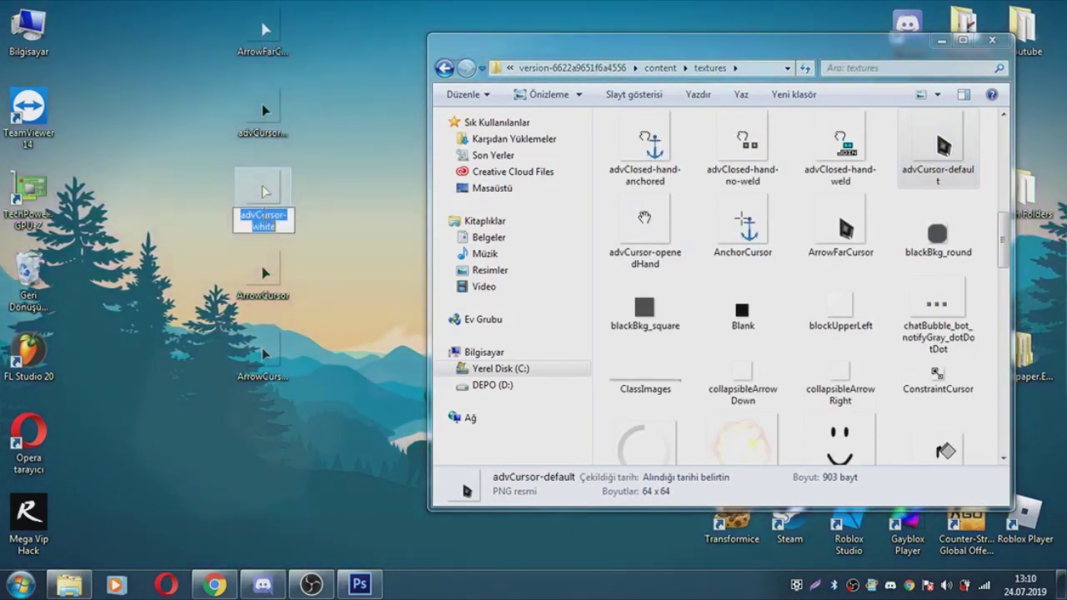
pyautogui.press('Escape')
pyautogui.click(738, 253)
pyautogui.scroll(-10, 739, 245)
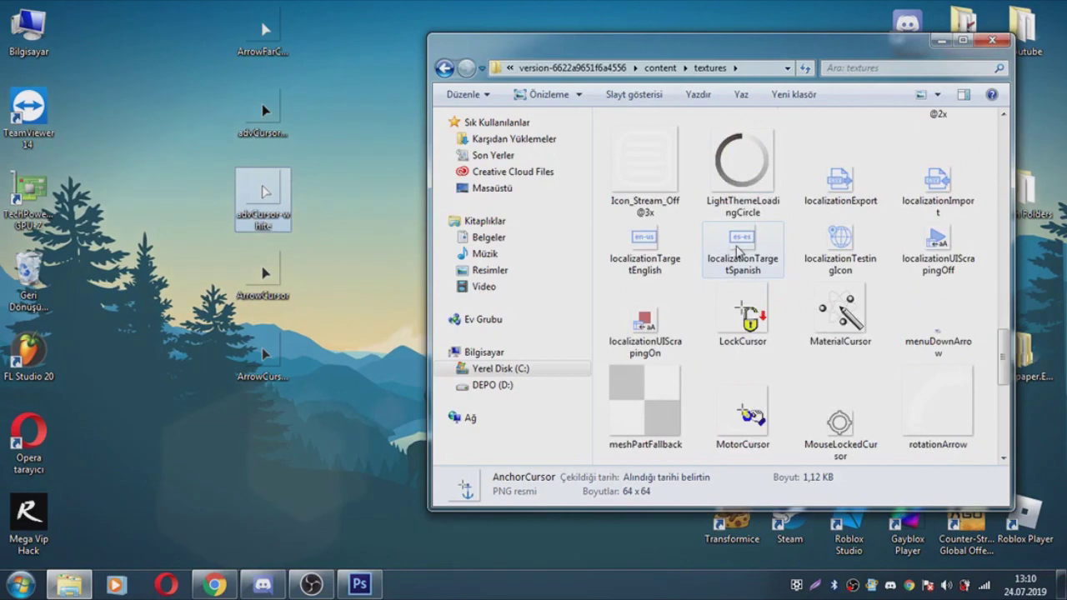
pyautogui.click(649, 265)
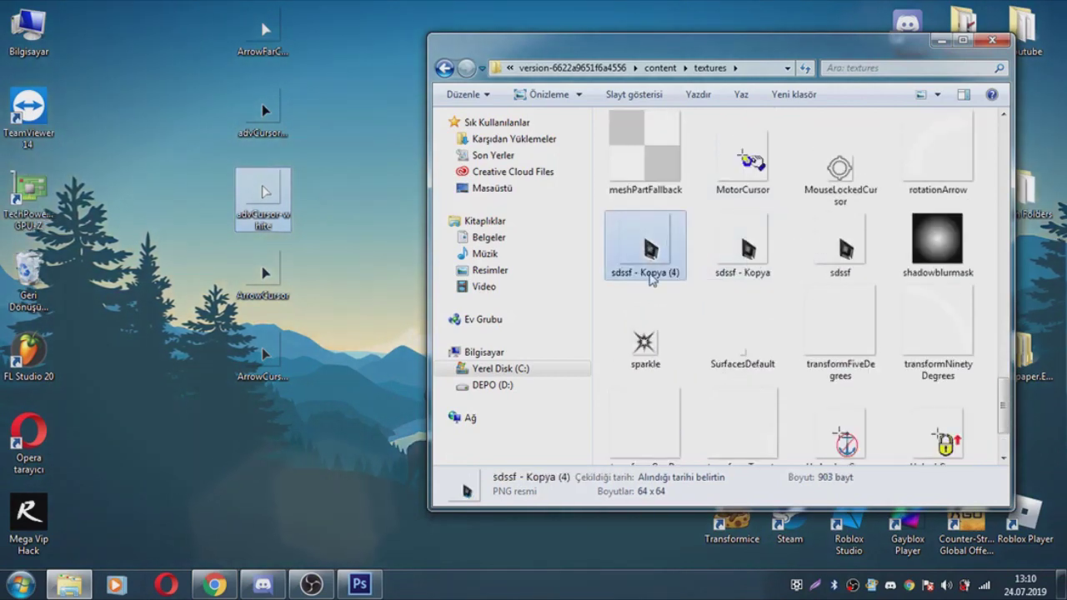
pyautogui.click(651, 273)
pyautogui.hotkey('ctrl', 'v')
pyautogui.press('Return')
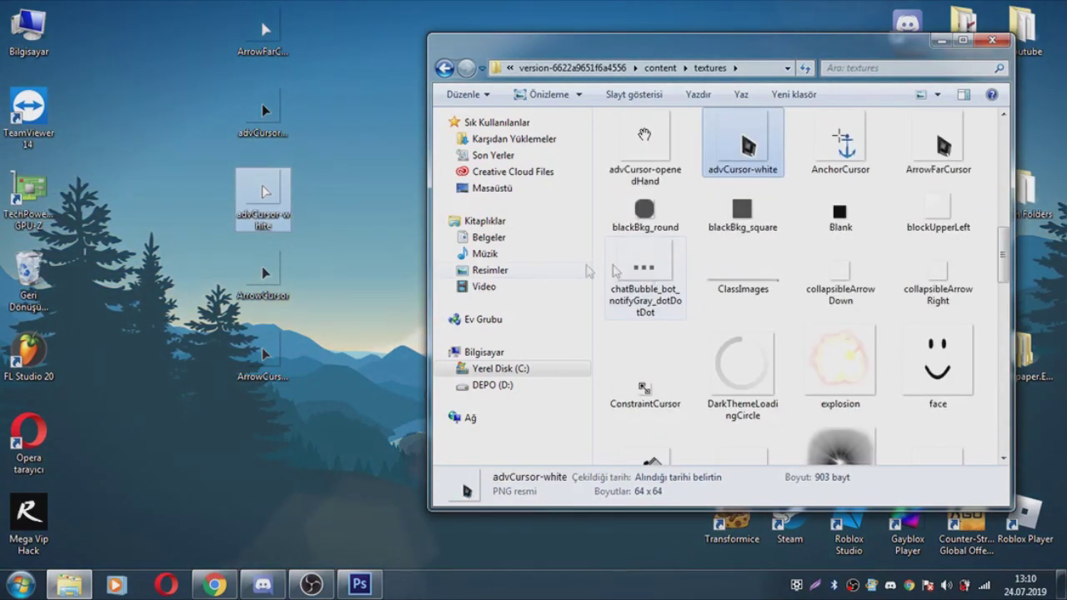
# Step: Rename the original sdssf file to ArrowCursor
pyautogui.click(268, 279)
pyautogui.click(271, 288)
pyautogui.hotkey('ctrl', 'c')
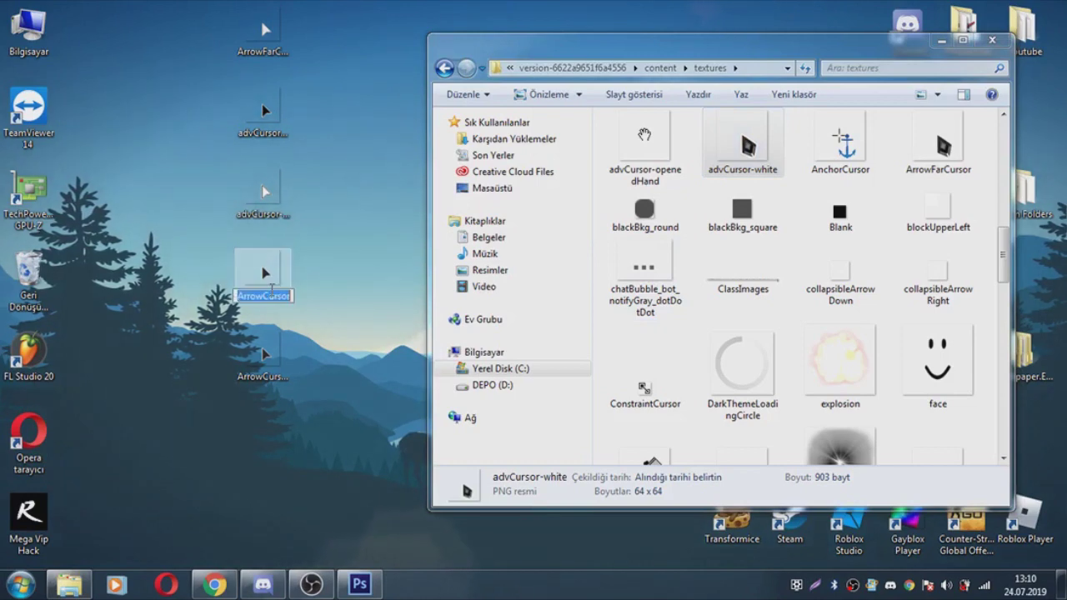
pyautogui.click(791, 250)
pyautogui.scroll(-10, 792, 250)
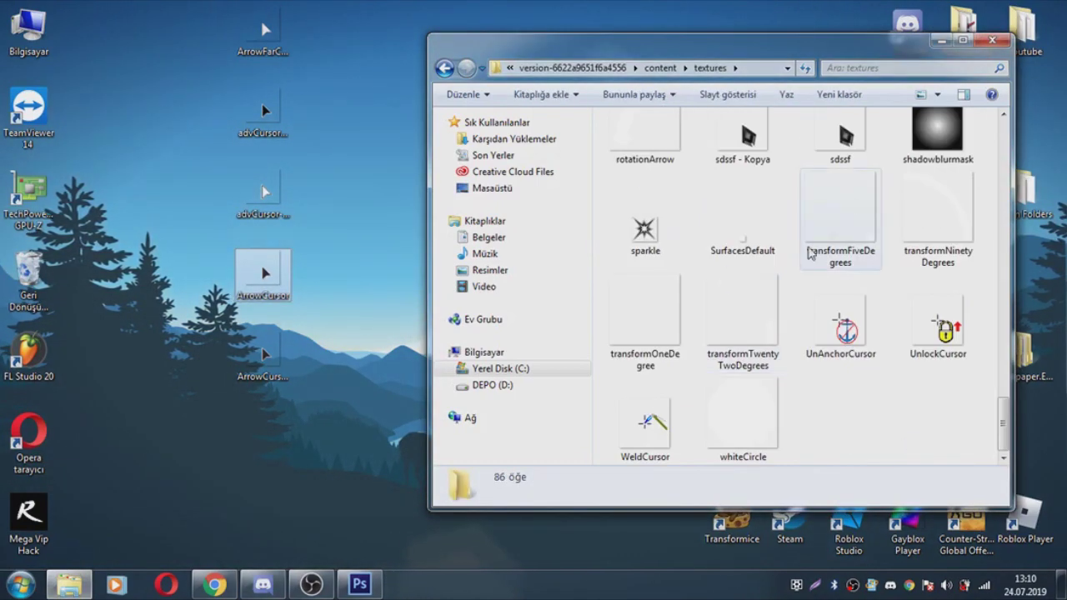
pyautogui.click(846, 150)
pyautogui.click(840, 190)
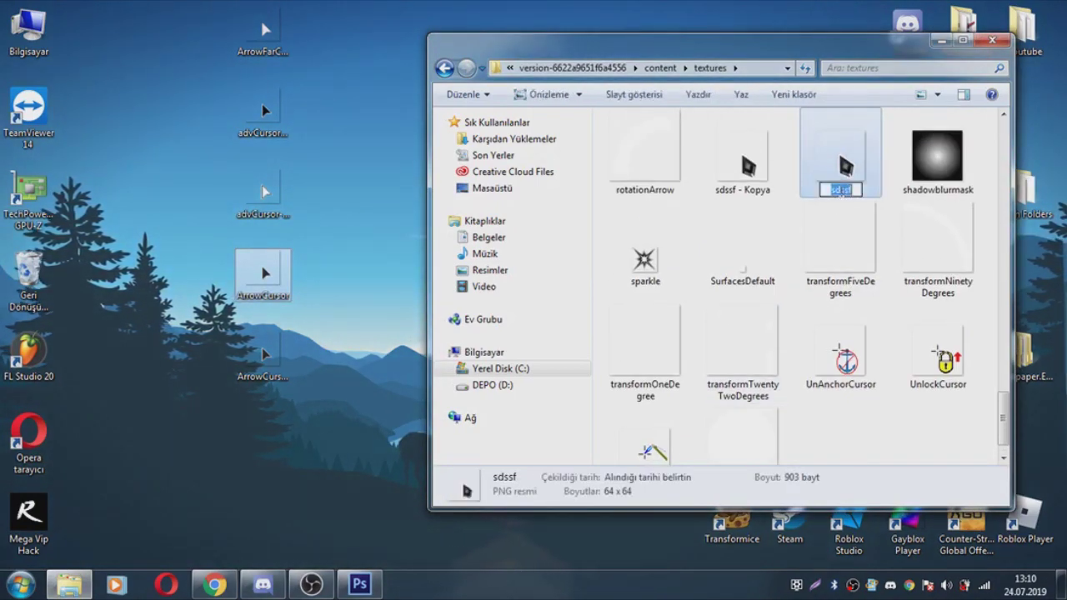
pyautogui.hotkey('ctrl', 'v')
pyautogui.press('Return')
# Step: Rename sdssf - Kopya to ArrowCursorDecalDrag, matching the desktop file's full name
pyautogui.click(241, 343)
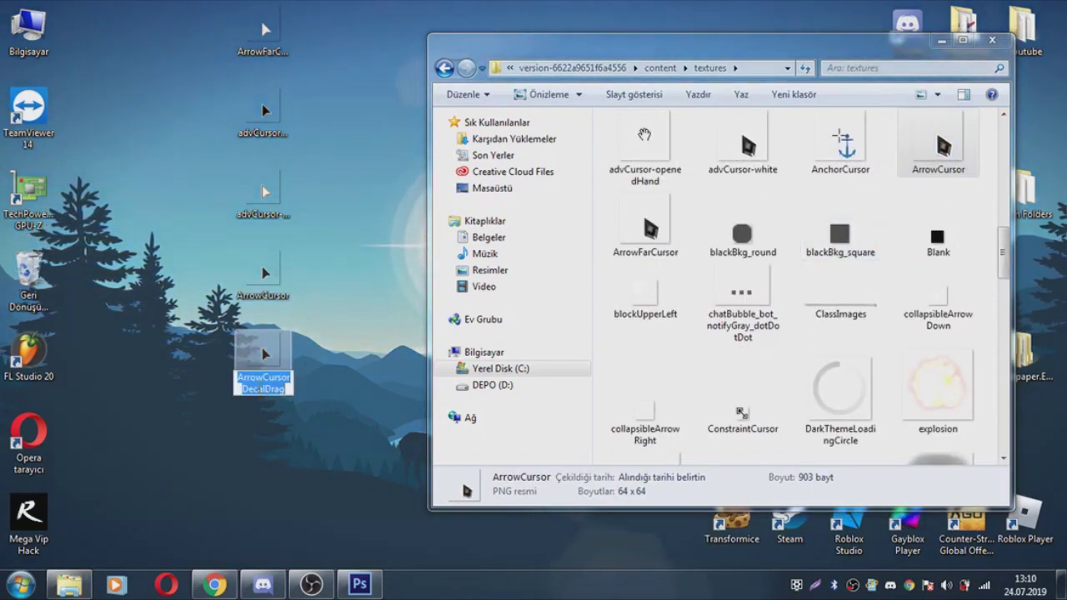
pyautogui.click(741, 300)
pyautogui.scroll(-8, 875, 225)
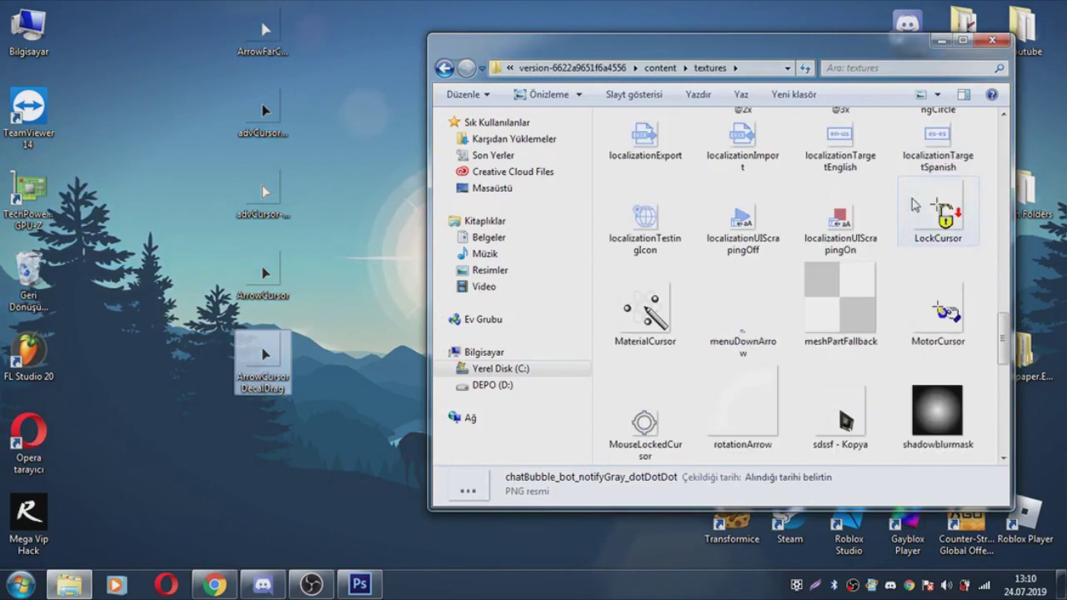
pyautogui.scroll(-3, 859, 250)
pyautogui.scroll(-2, 856, 264)
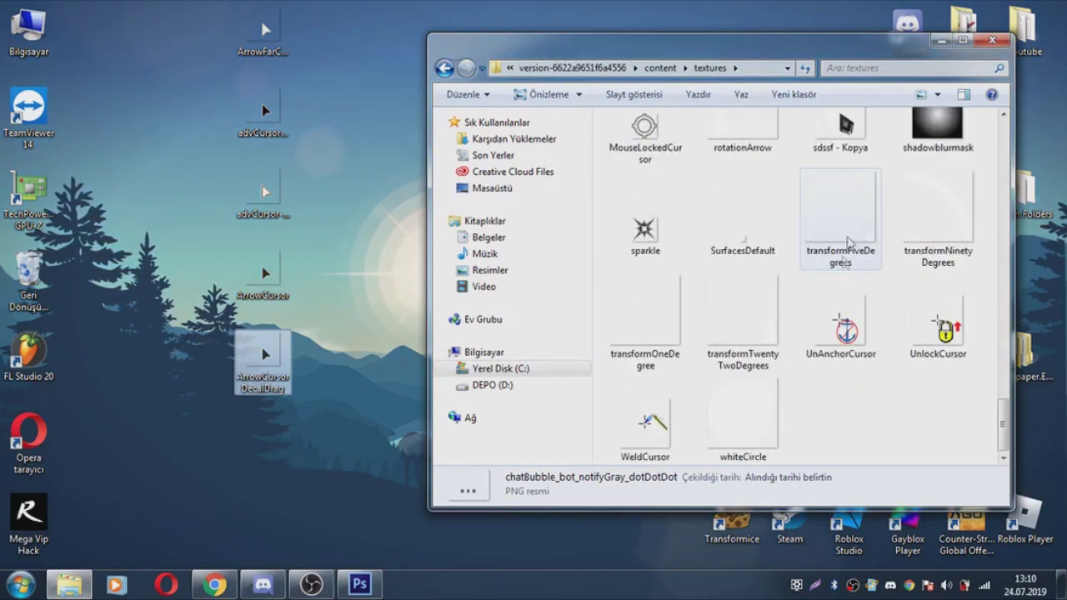
pyautogui.scroll(3, 850, 267)
pyautogui.click(844, 291)
pyautogui.click(843, 294)
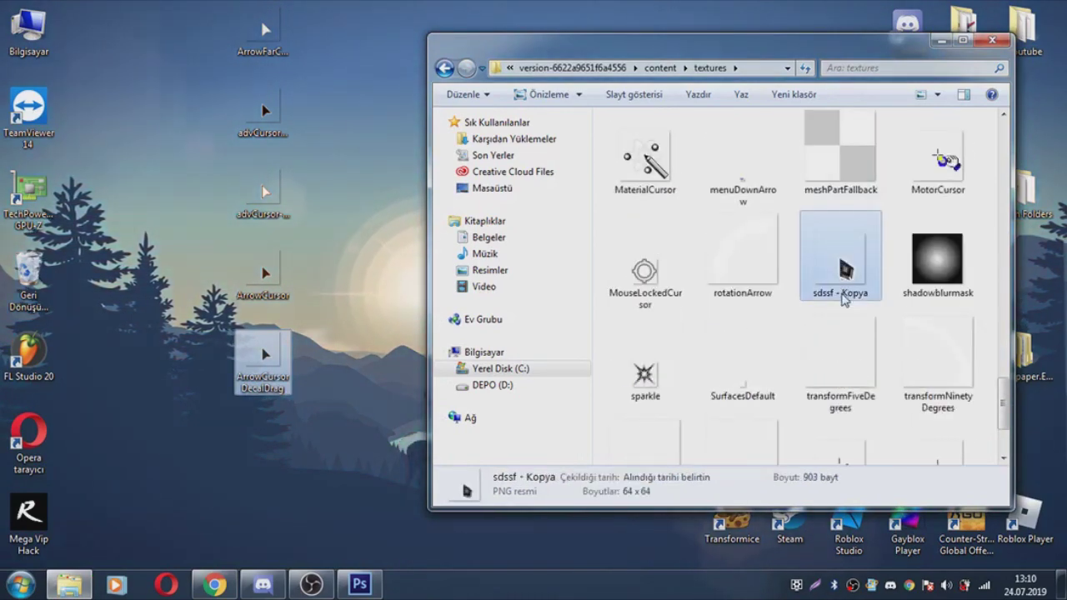
pyautogui.write('ArrowCursorDecalDrag')
pyautogui.press('Return')
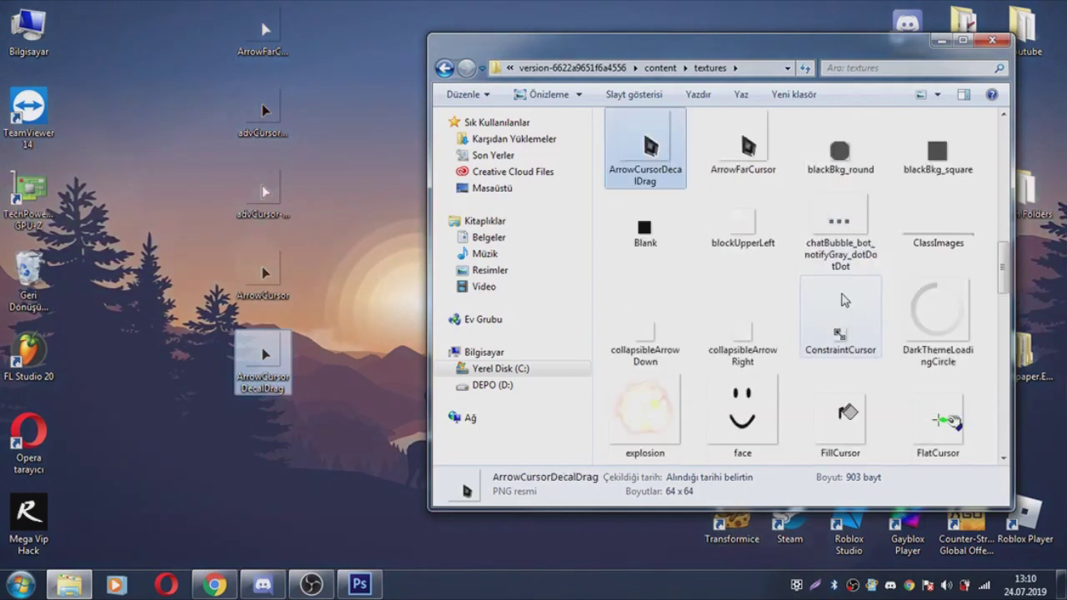
# Step: Review the renamed ArrowFarCursor, advCursor-white and ArrowCursor files in the folder
pyautogui.scroll(2, 1005, 196)
pyautogui.scroll(-3, 1006, 196)
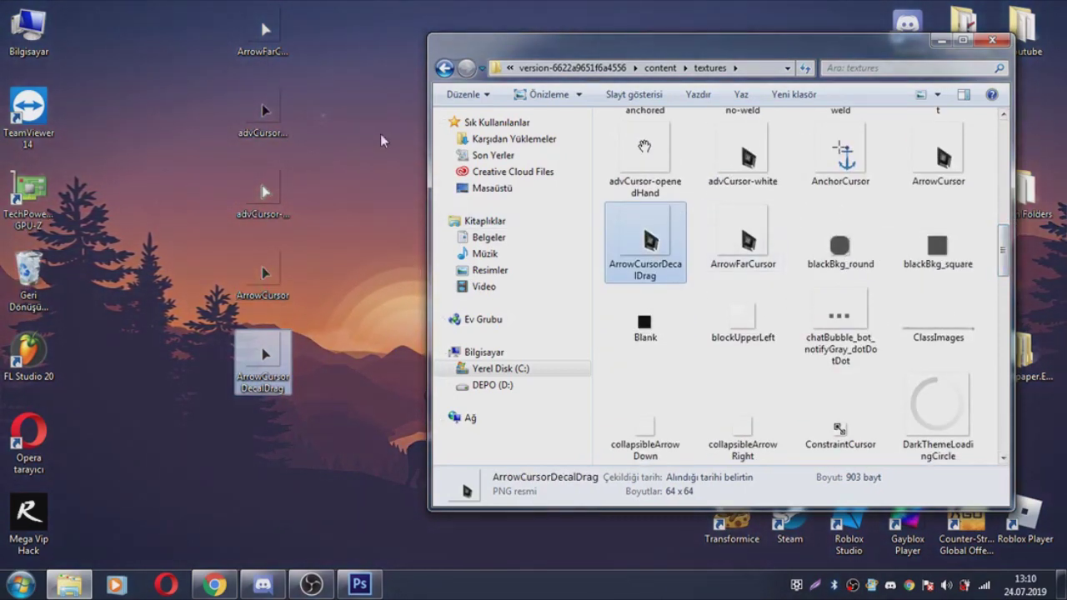
pyautogui.press('Right')
pyautogui.press('Up')
pyautogui.click(663, 223)
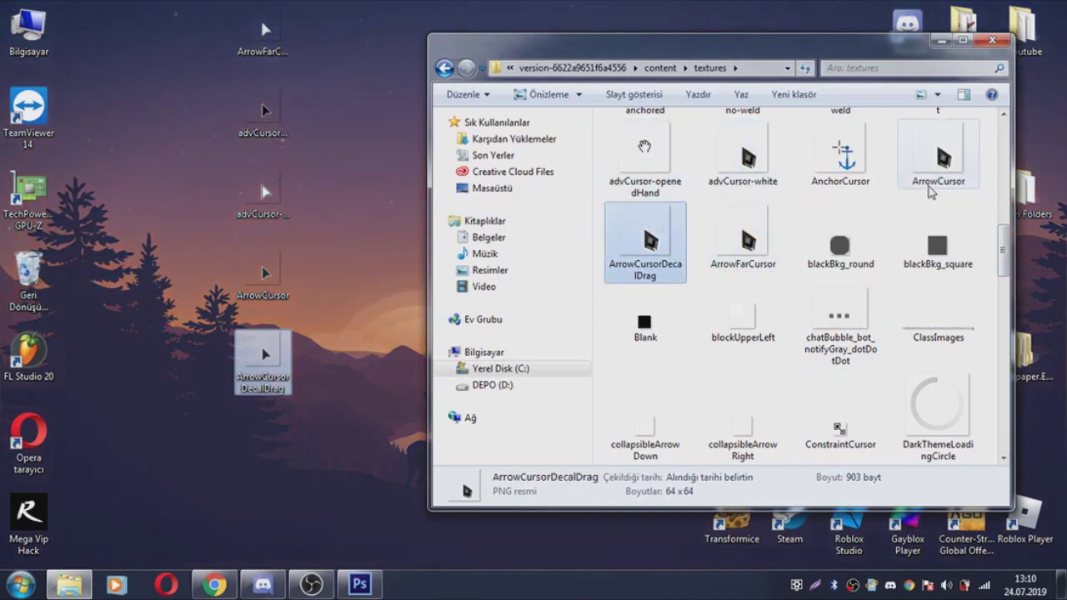
pyautogui.click(937, 159)
pyautogui.scroll(-10, 894, 322)
pyautogui.scroll(10, 894, 323)
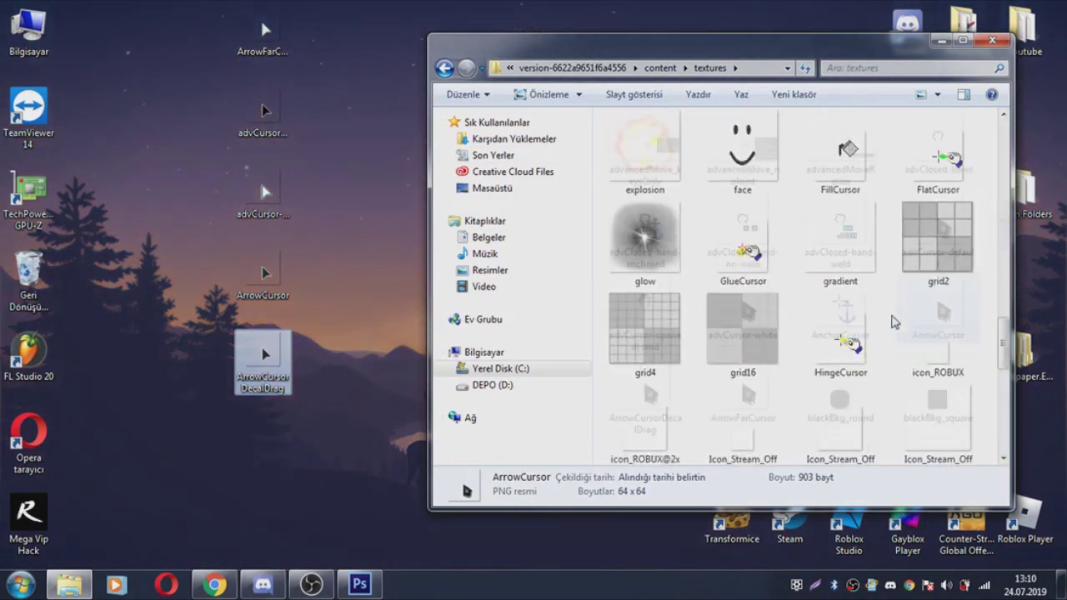
pyautogui.scroll(2, 894, 319)
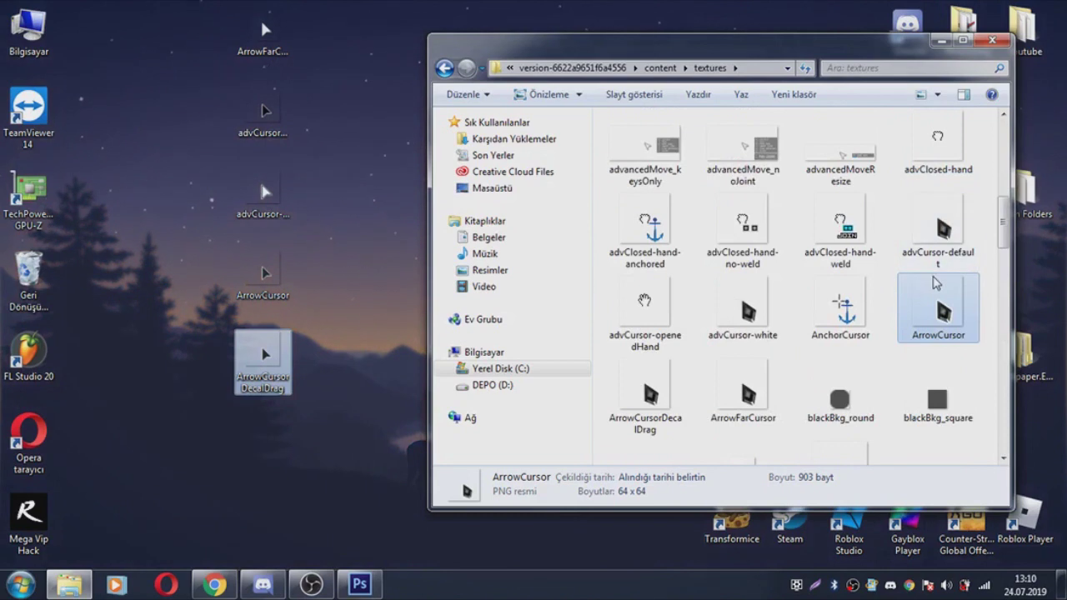
# Step: Compare the ArrowFarCursor, advCursor-white, ArrowCursor and advCursor-default thumbnails by selecting each
pyautogui.click(694, 392)
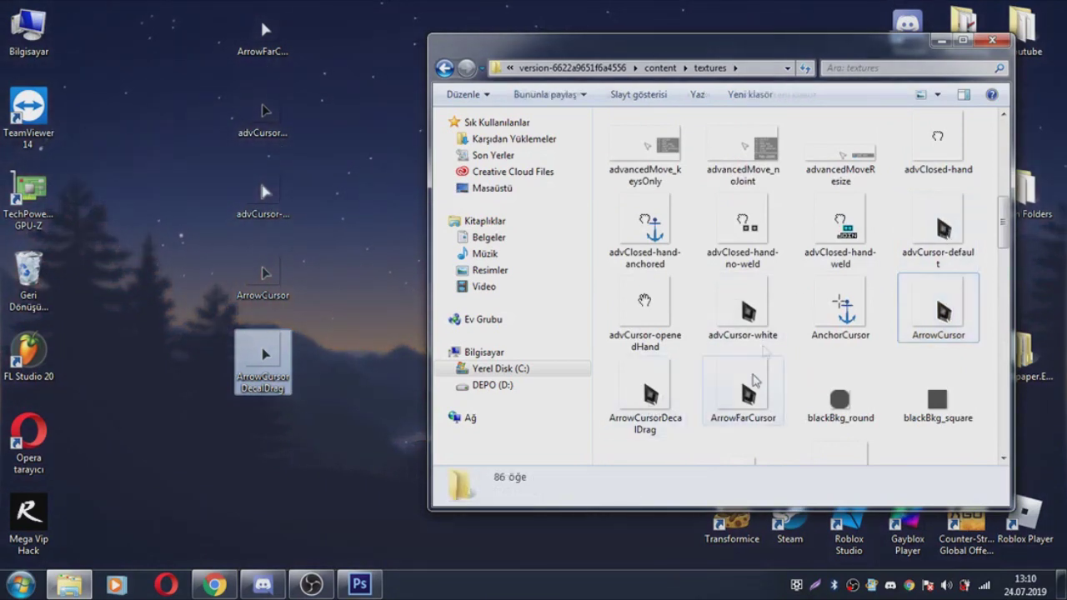
pyautogui.click(742, 393)
pyautogui.click(743, 313)
pyautogui.click(940, 312)
pyautogui.click(933, 240)
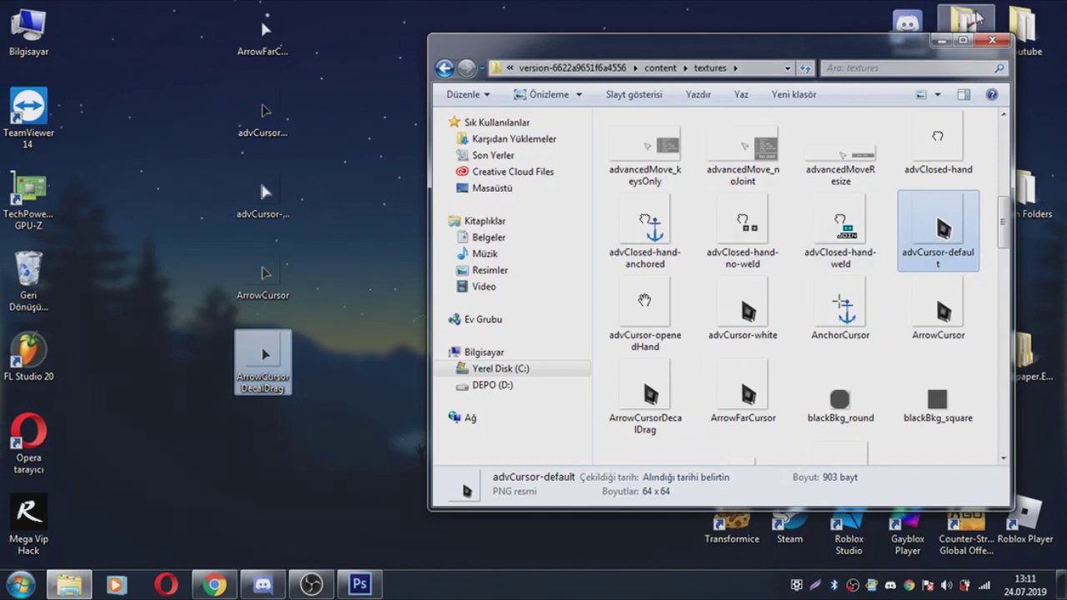
# Step: Close the textures folder, reload the Build A Boat For Treasure page and join the VIP server
pyautogui.click(990, 40)
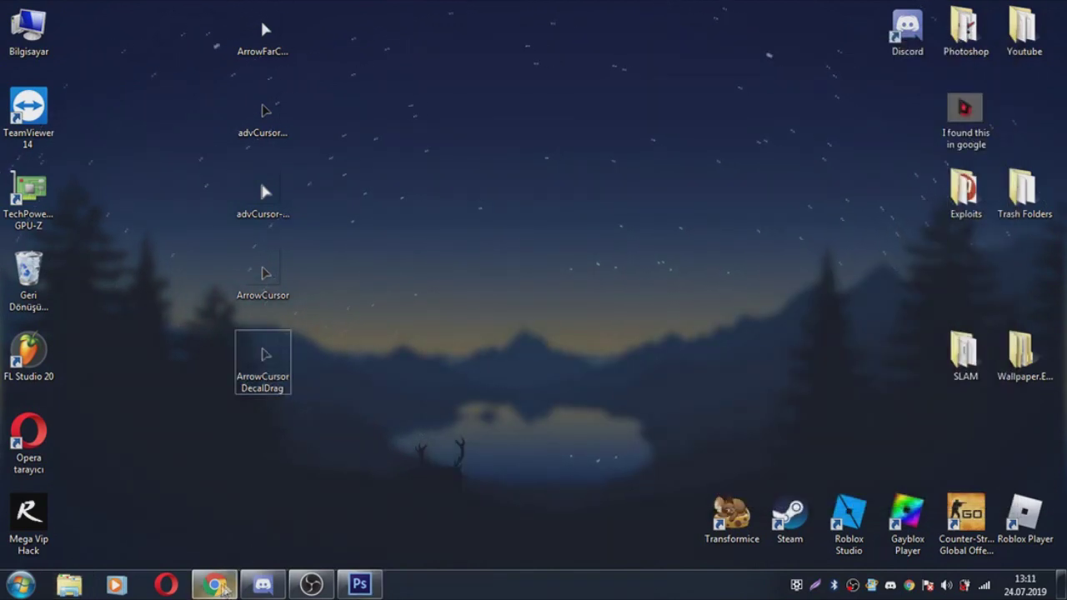
pyautogui.click(214, 585)
pyautogui.press('F5')
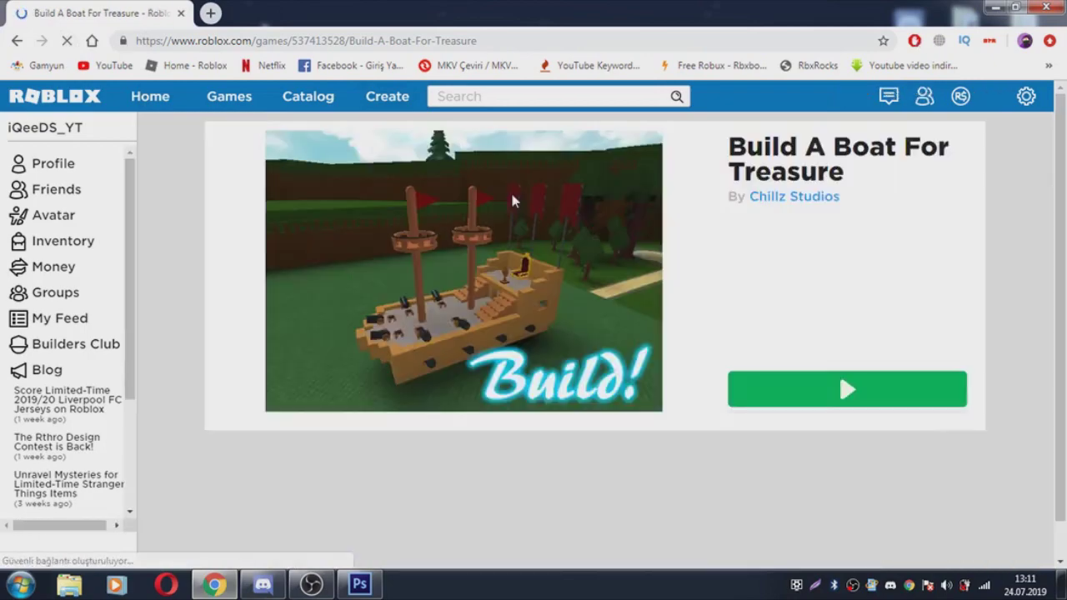
pyautogui.scroll(-5, 511, 200)
pyautogui.scroll(-5, 512, 200)
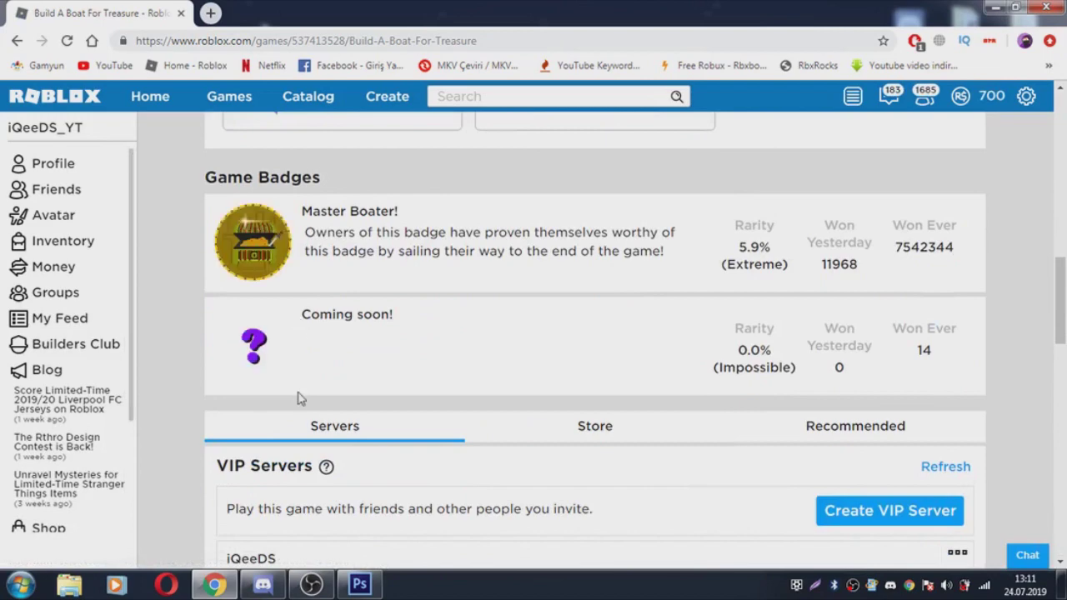
pyautogui.scroll(-3, 298, 398)
pyautogui.click(295, 431)
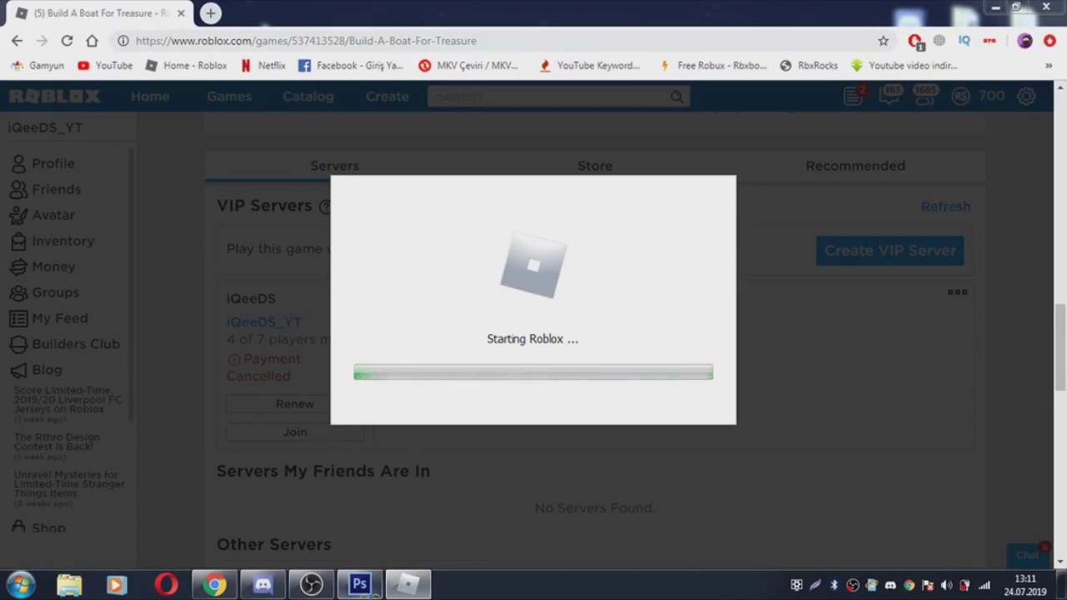
# Step: While the game loads, switch Discord to the other server, browse its channels, then return to Roblox
pyautogui.click(278, 589)
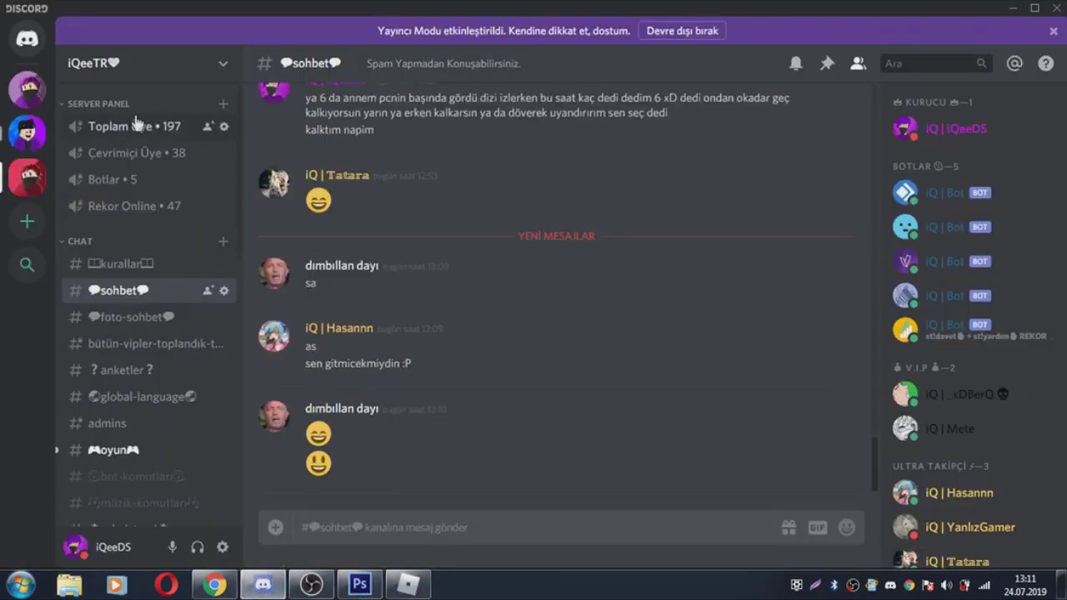
pyautogui.click(32, 93)
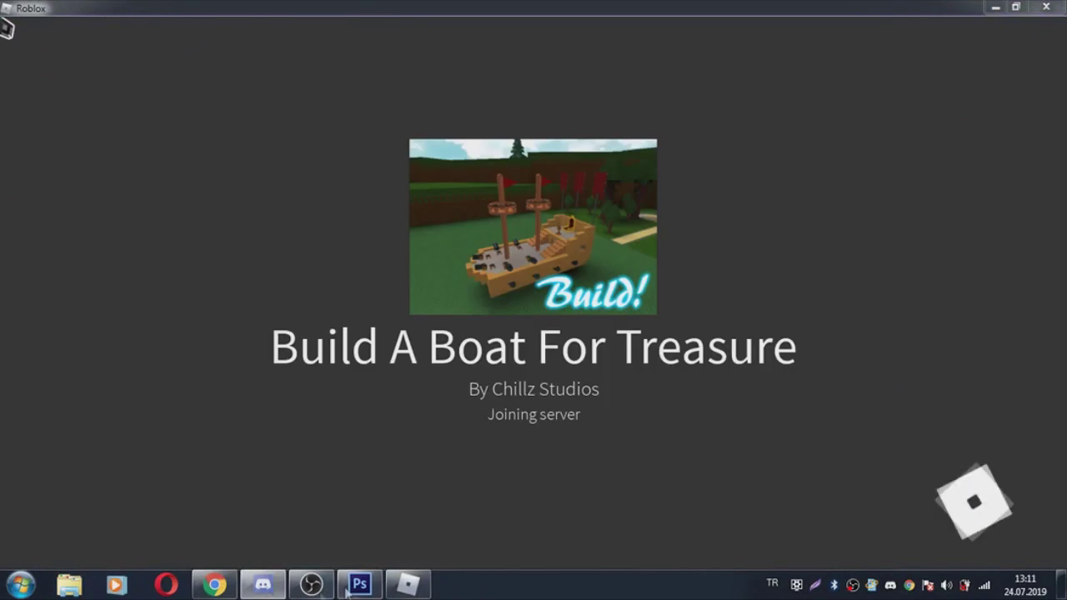
pyautogui.click(265, 586)
pyautogui.scroll(-5, 139, 298)
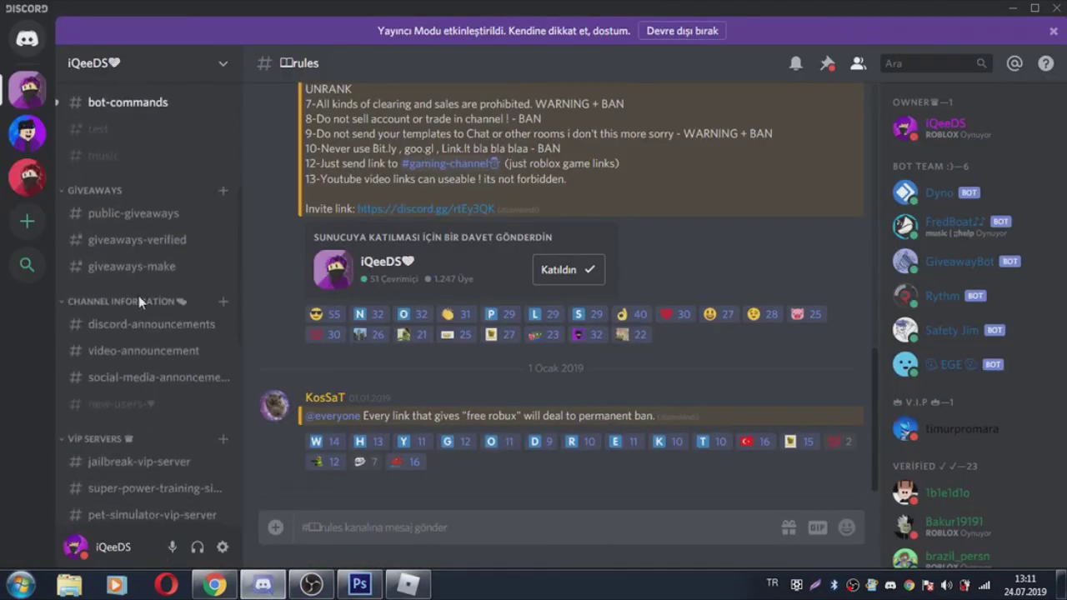
pyautogui.scroll(-5, 133, 302)
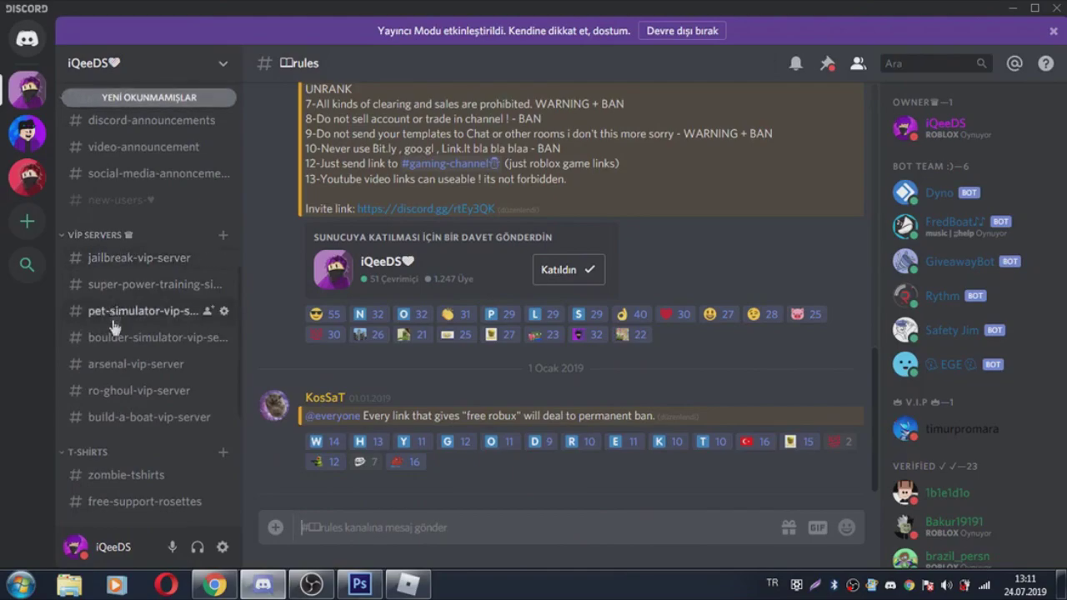
pyautogui.hotkey('alt', 'Tab')
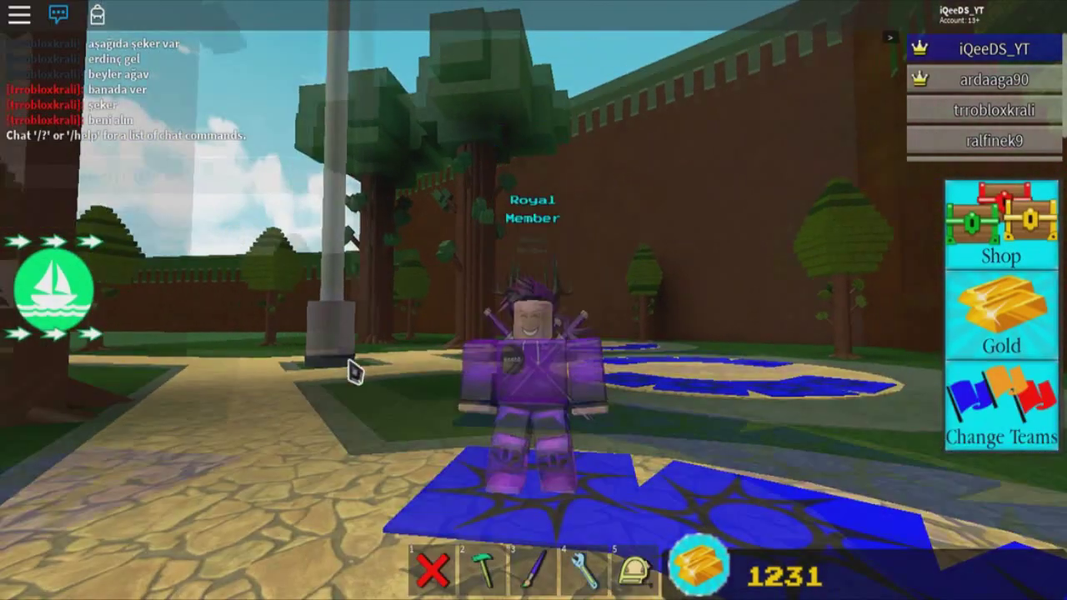
# Step: Run along the path, equip the hammer and place three wooden blocks in a row on the grass
pyautogui.scroll(-3, 355, 373)
pyautogui.press('w')
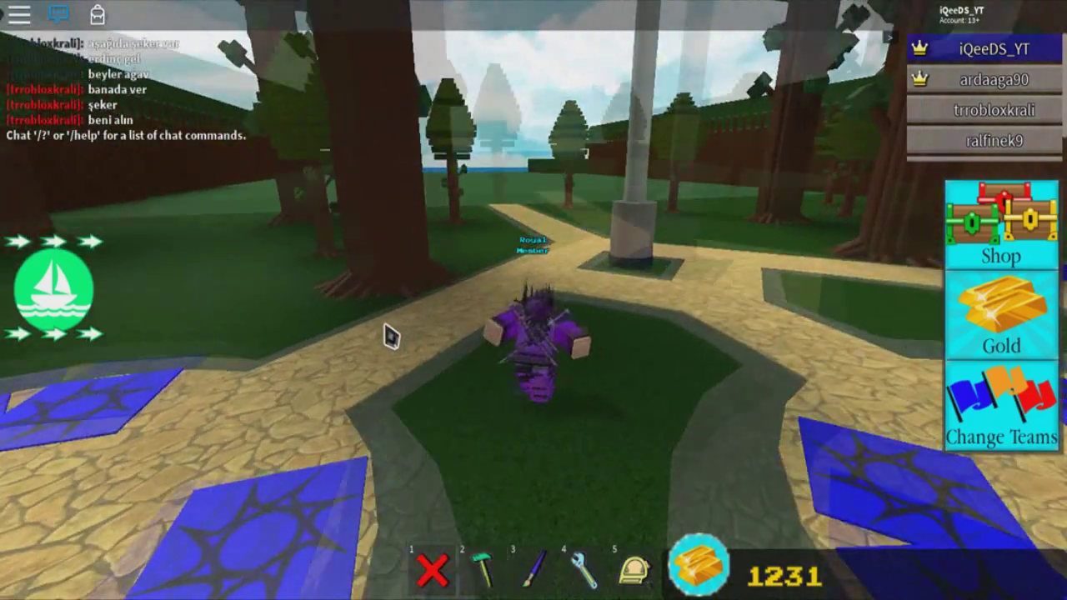
pyautogui.press('w')
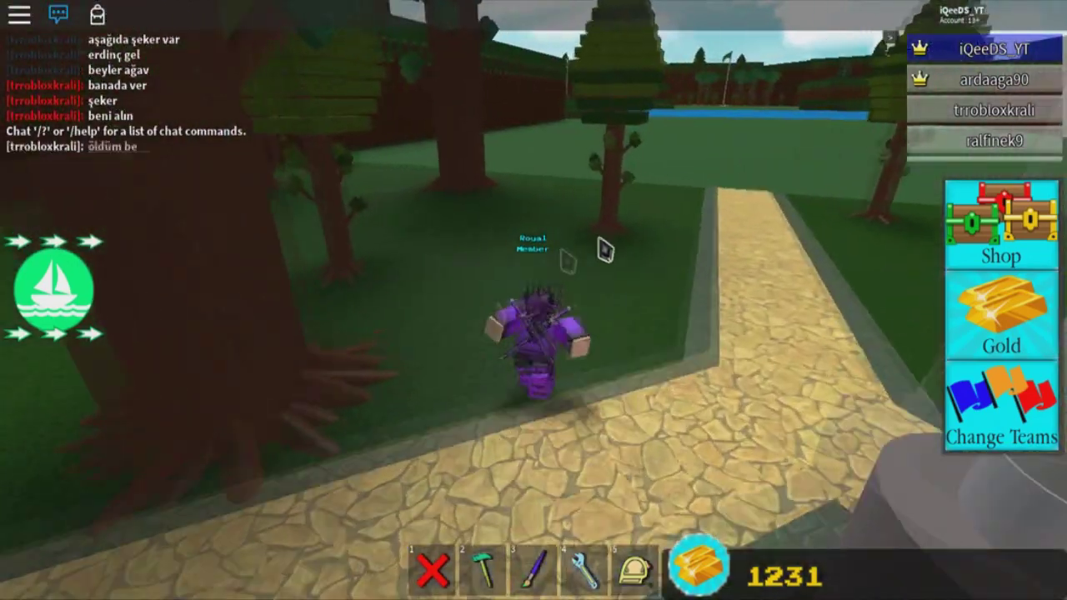
pyautogui.press('w')
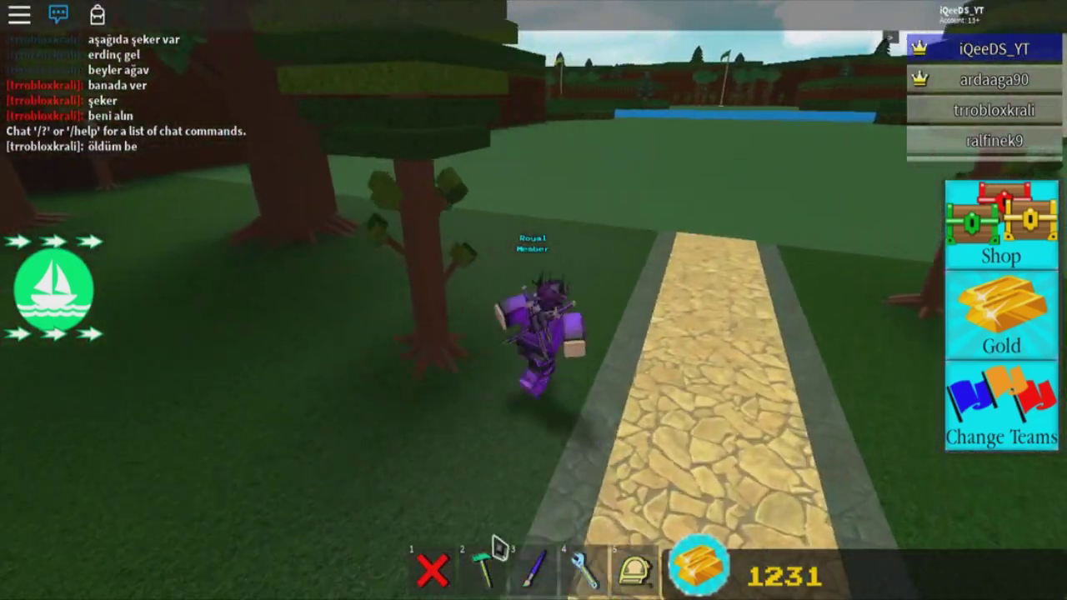
pyautogui.click(491, 560)
pyautogui.press('w')
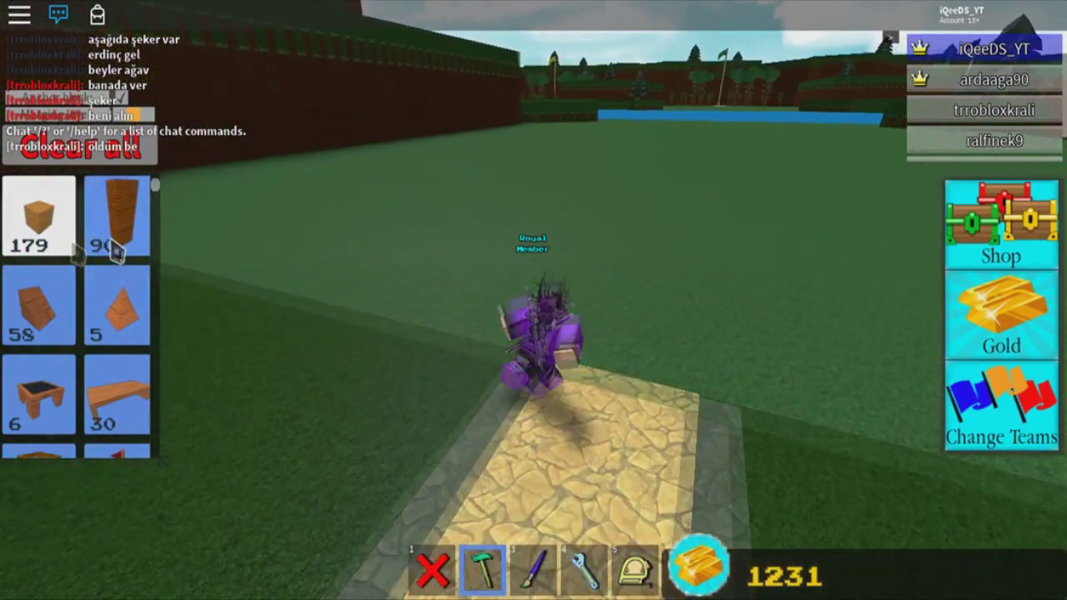
pyautogui.click(459, 297)
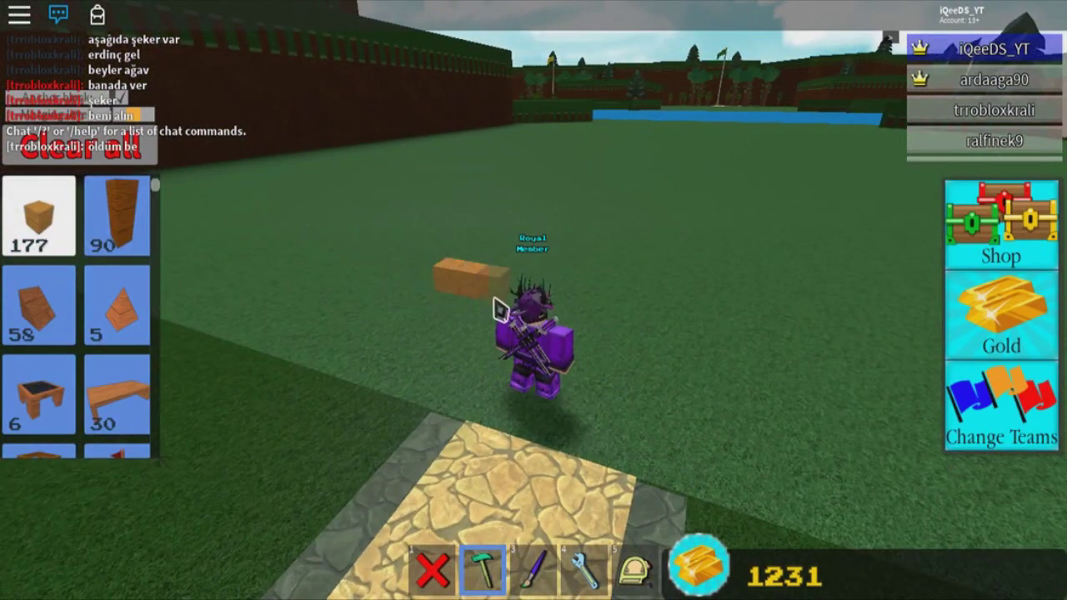
pyautogui.click(521, 313)
pyautogui.click(614, 311)
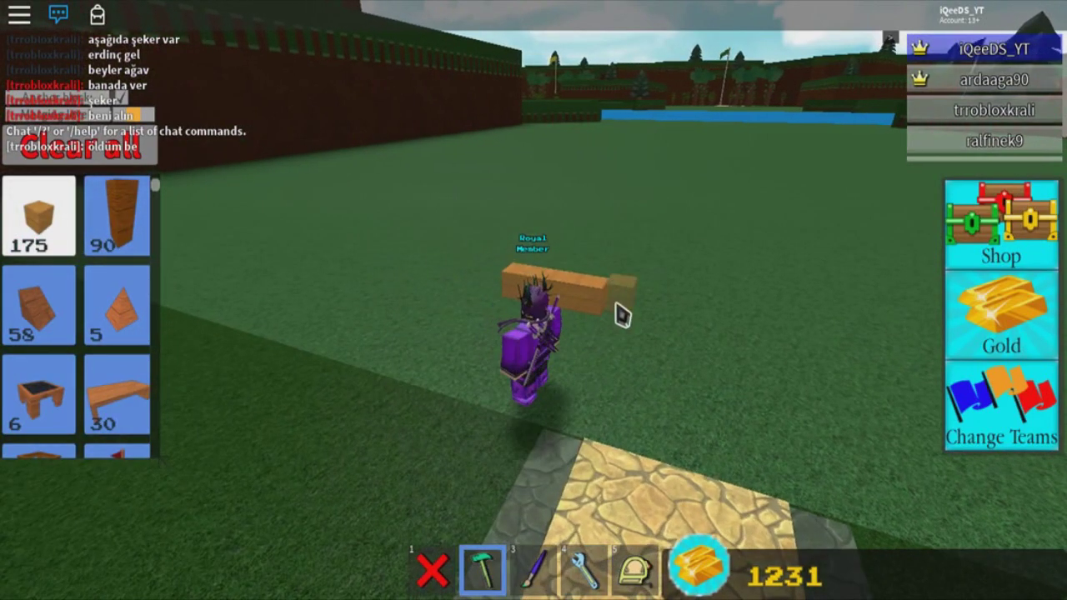
# Step: Extend the wooden planks into an L, then add blocks to close the U shape
pyautogui.moveTo(190, 74)
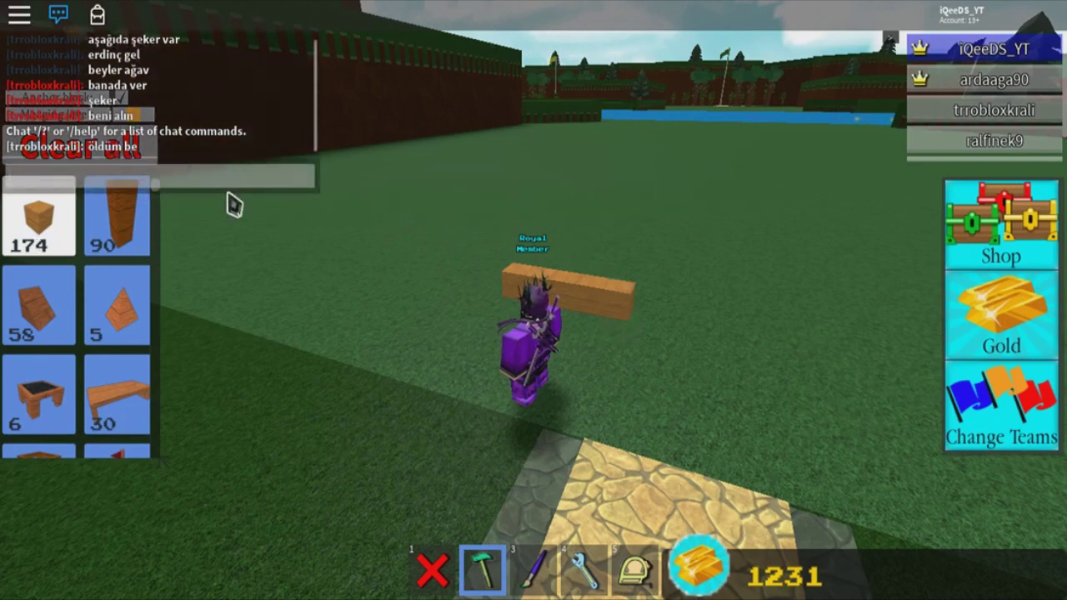
pyautogui.press('Left')
pyautogui.press('Left')
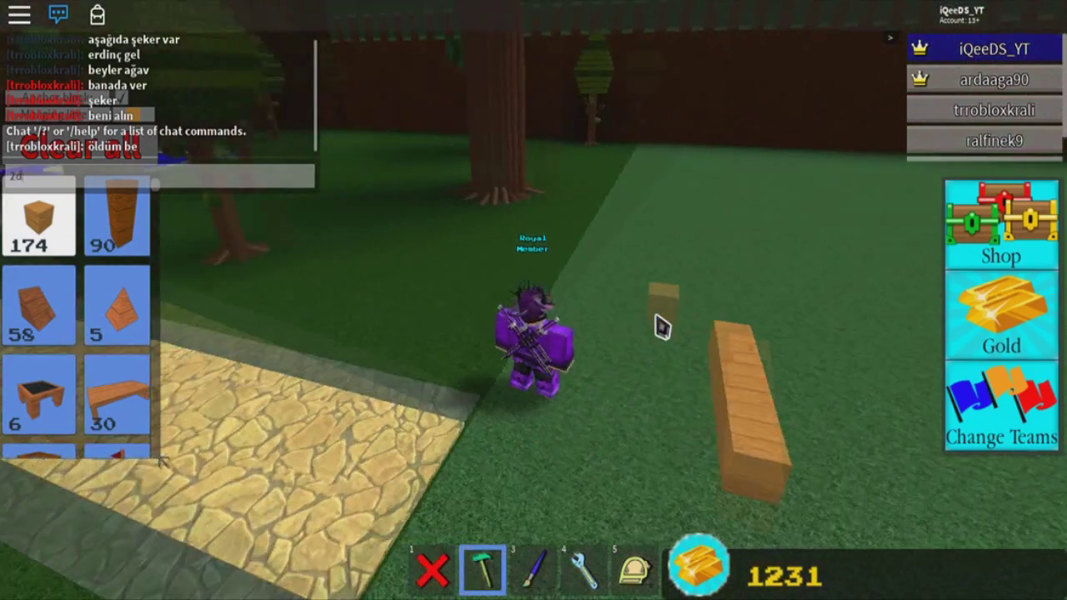
pyautogui.press('Right')
pyautogui.press('Right')
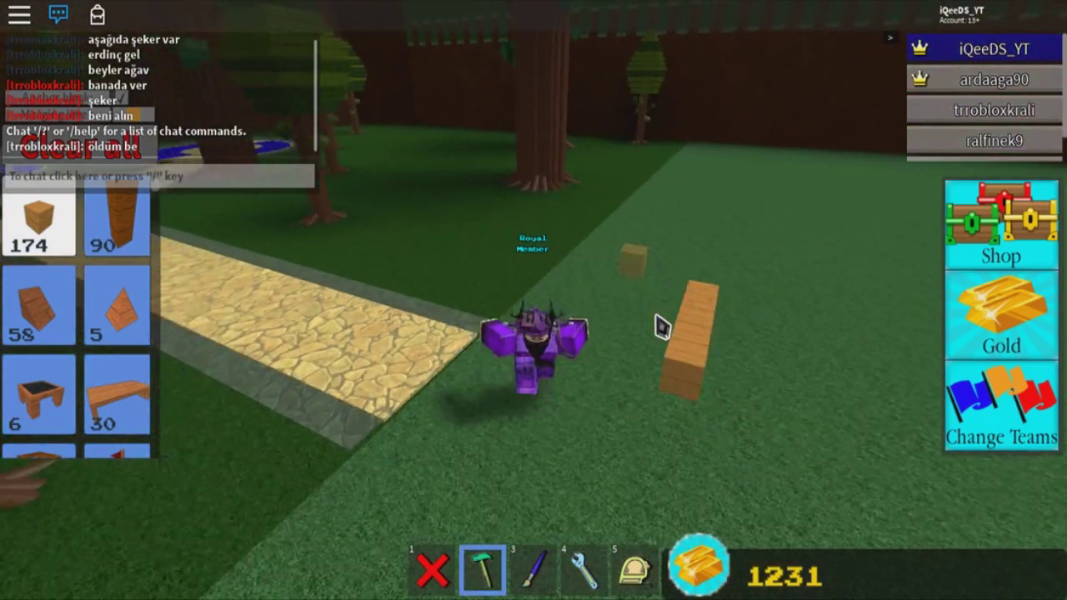
pyautogui.click(642, 409)
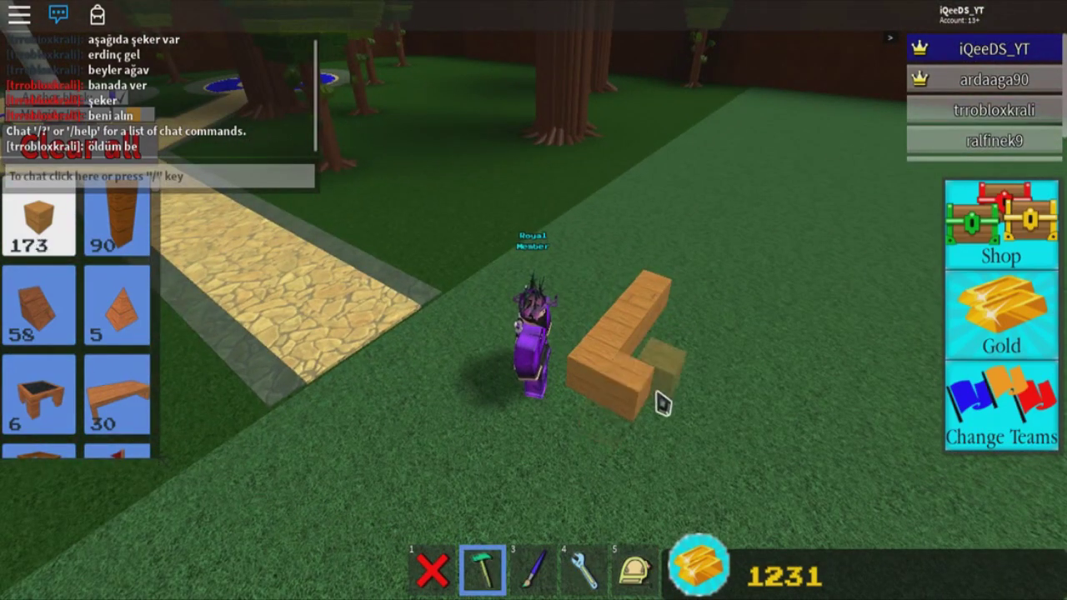
pyautogui.press('Left')
pyautogui.press('Left')
pyautogui.click(676, 421)
pyautogui.click(710, 441)
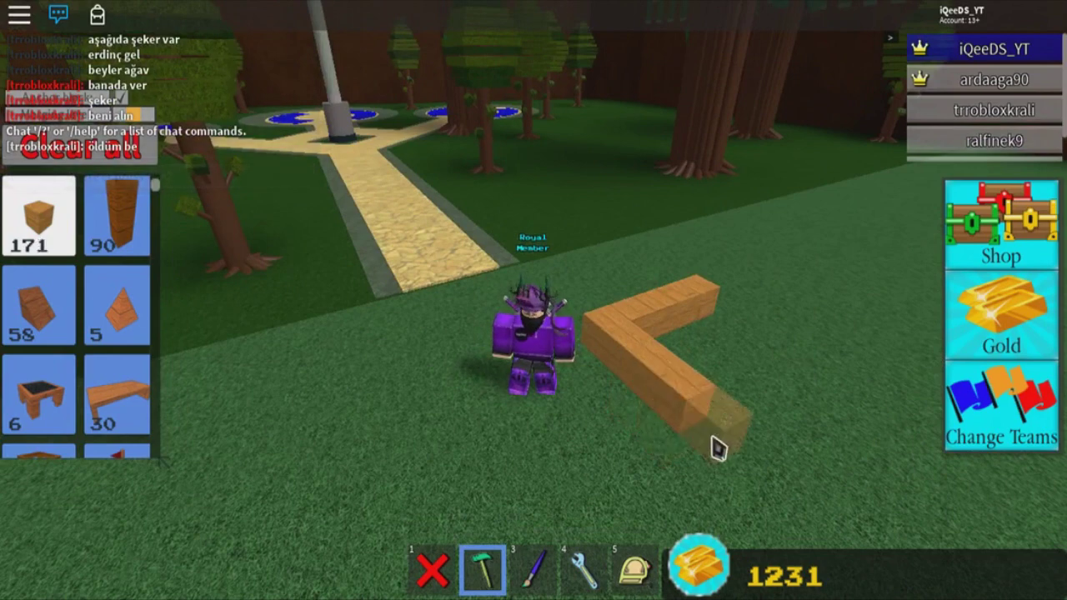
pyautogui.click(722, 453)
pyautogui.press('Left')
pyautogui.press('Left')
pyautogui.click(662, 471)
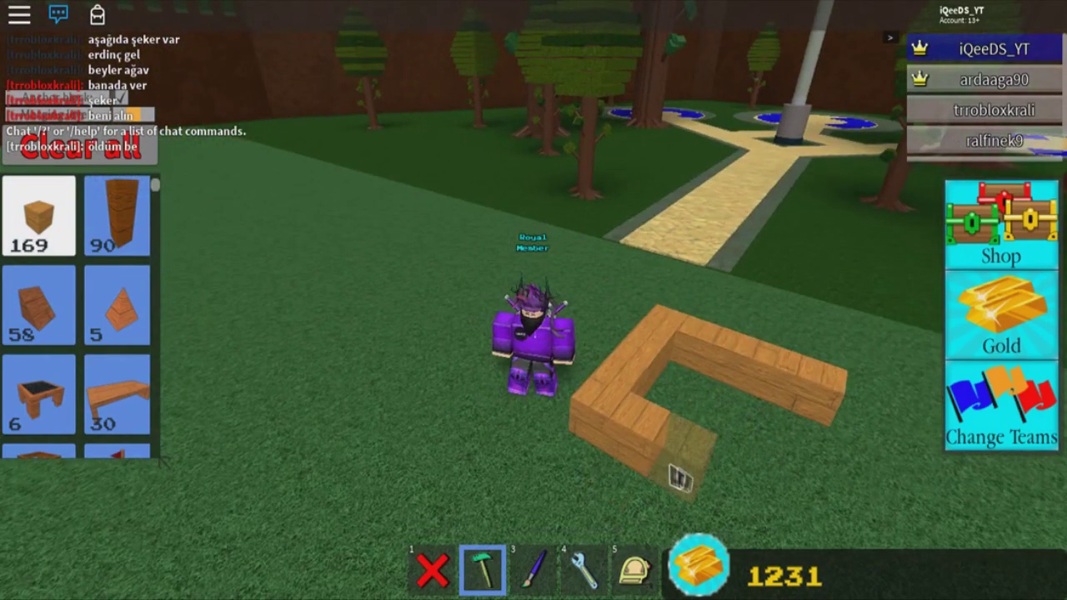
pyautogui.click(686, 484)
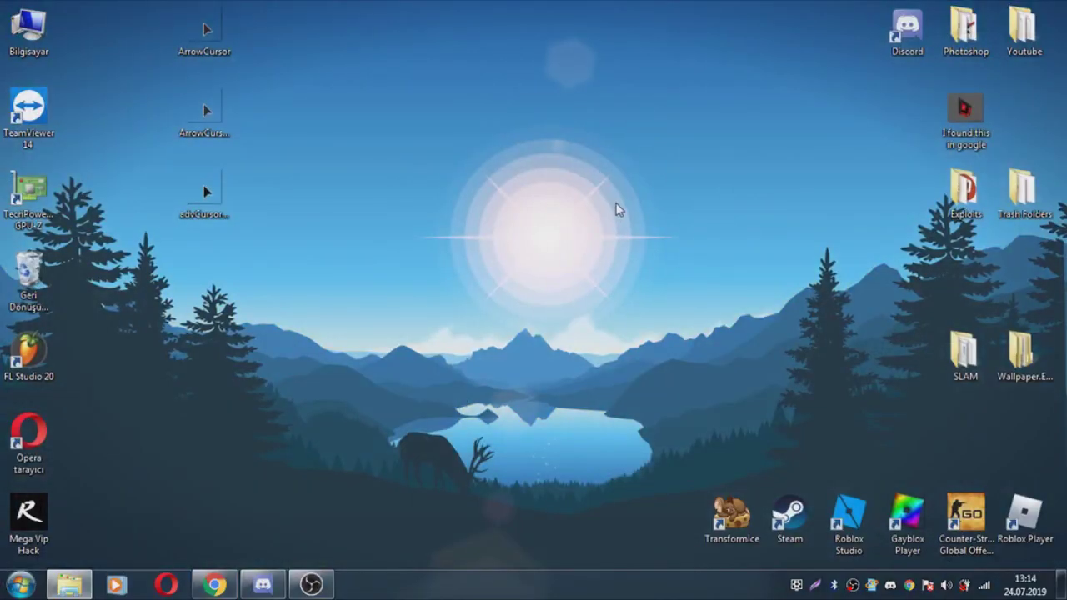